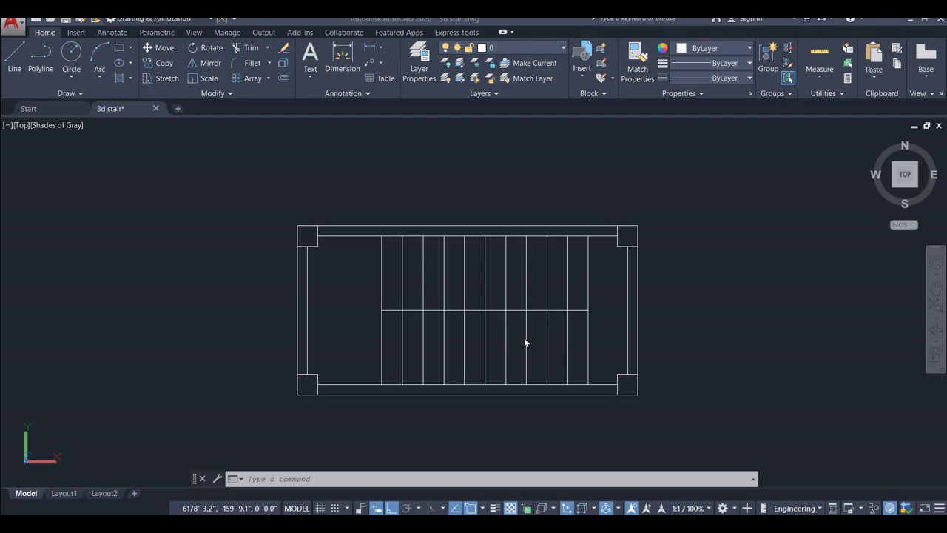
# Pan and recentre the view on the stair plan
pyautogui.scroll(-2, 488, 311)
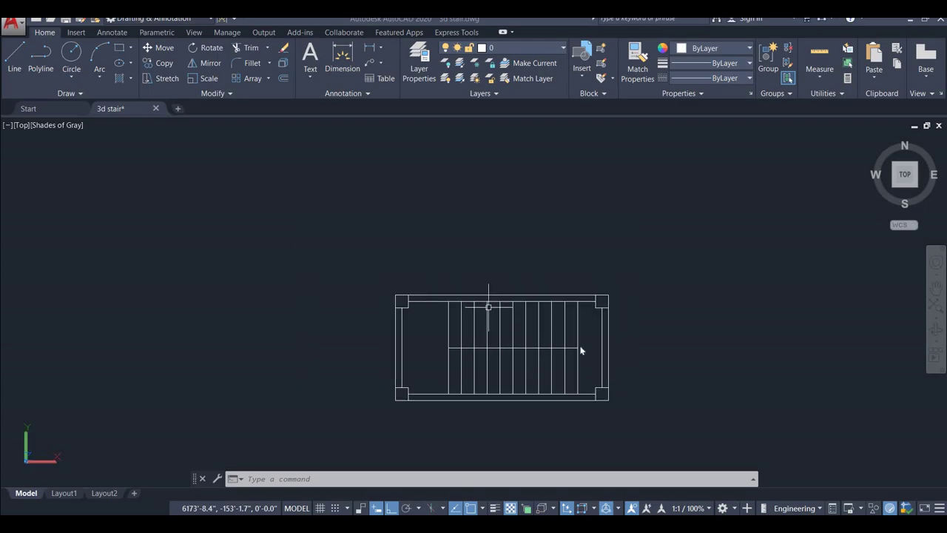
pyautogui.click(662, 352)
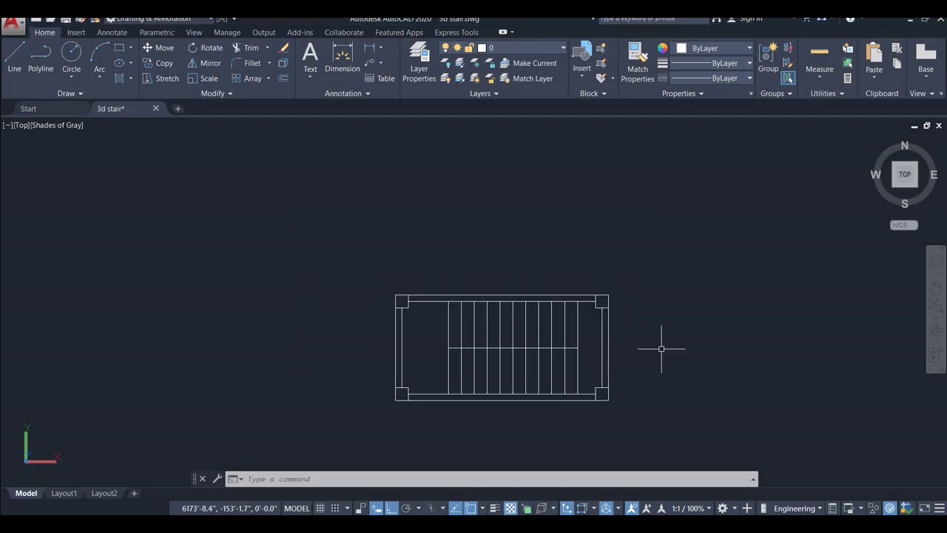
pyautogui.click(689, 255)
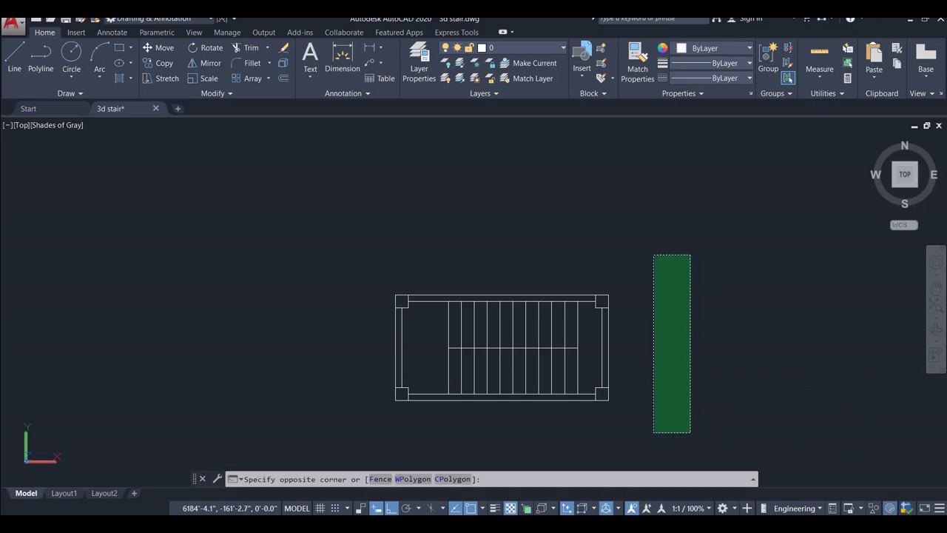
pyautogui.click(654, 432)
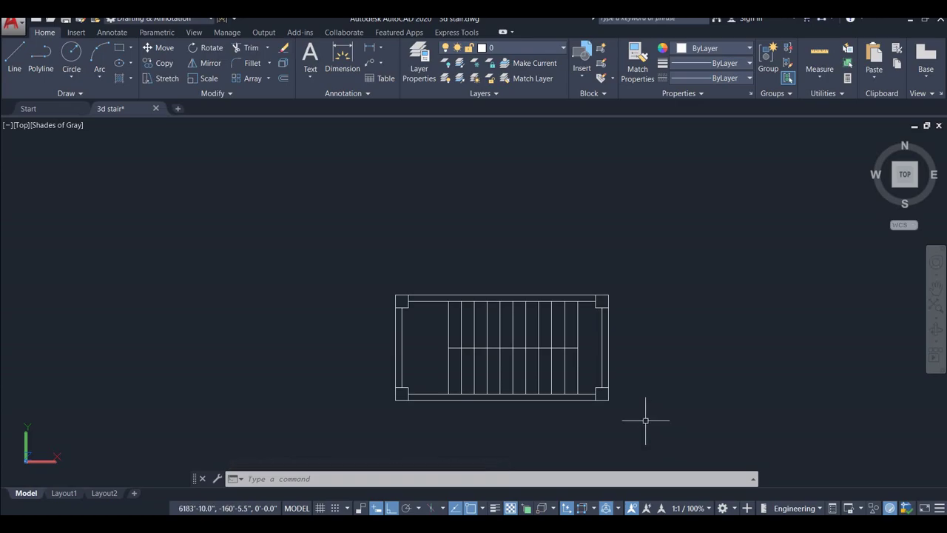
pyautogui.moveTo(658, 358); pyautogui.dragTo(630, 393, button='middle')
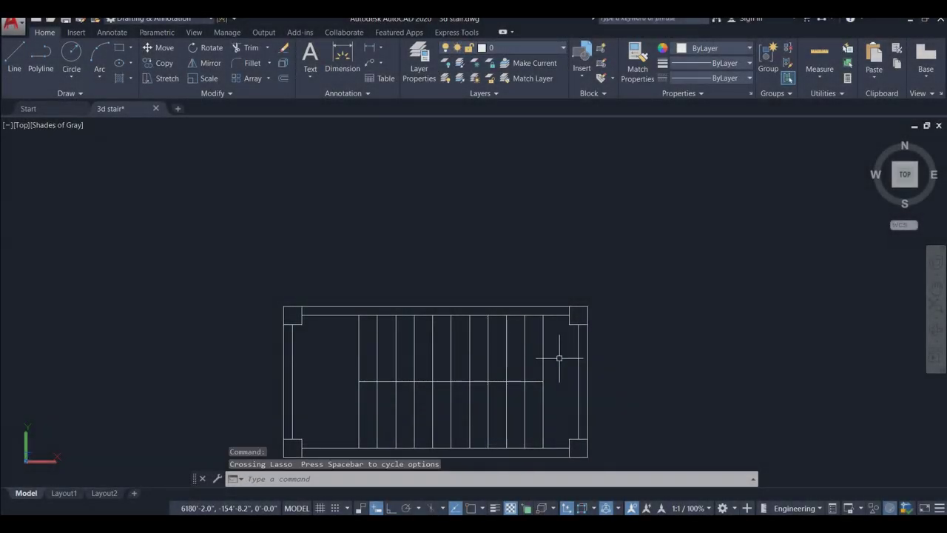
pyautogui.click(560, 358)
pyautogui.click(559, 360)
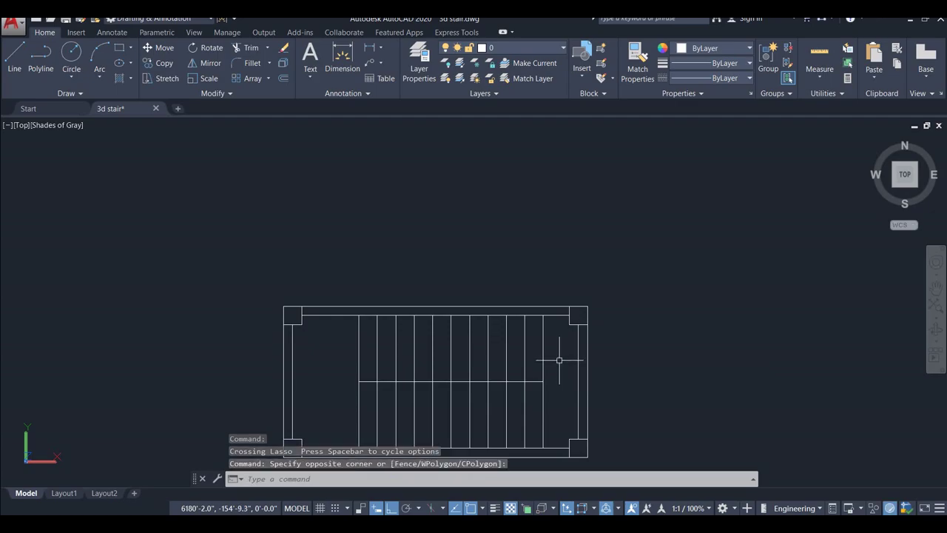
pyautogui.moveTo(556, 353); pyautogui.dragTo(567, 332, button='middle')
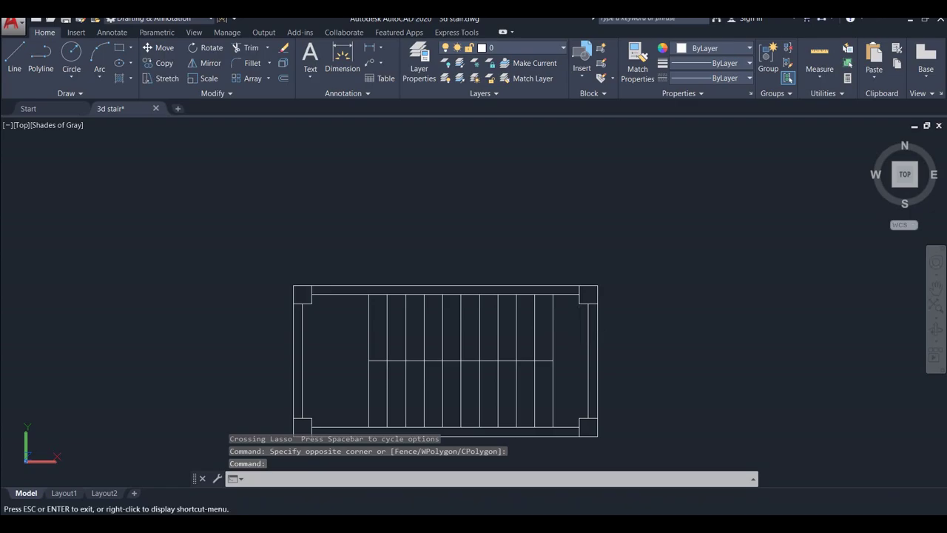
pyautogui.moveTo(582, 329); pyautogui.dragTo(594, 311, button='middle')
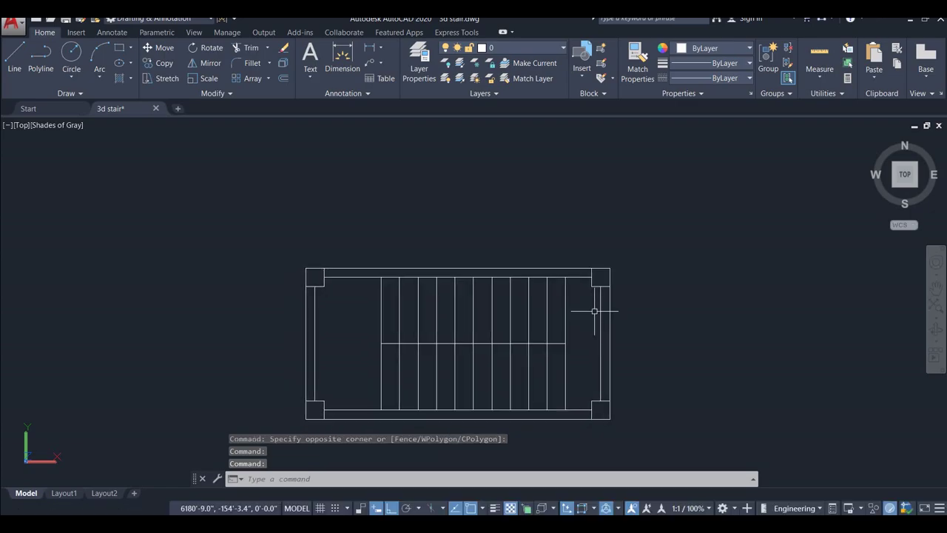
# Draw vertical construction rays up from the plan's top-right and top-left corners
pyautogui.write('ay')
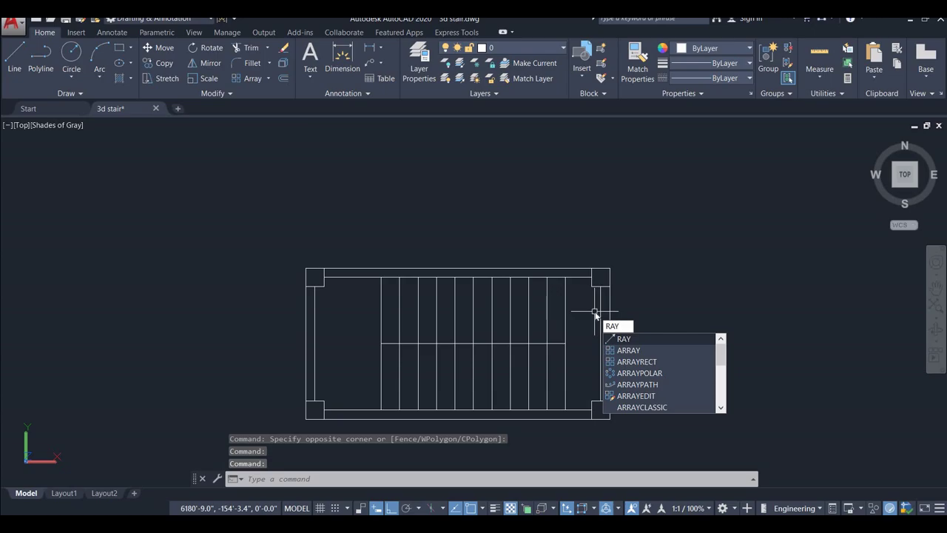
pyautogui.press('Return')
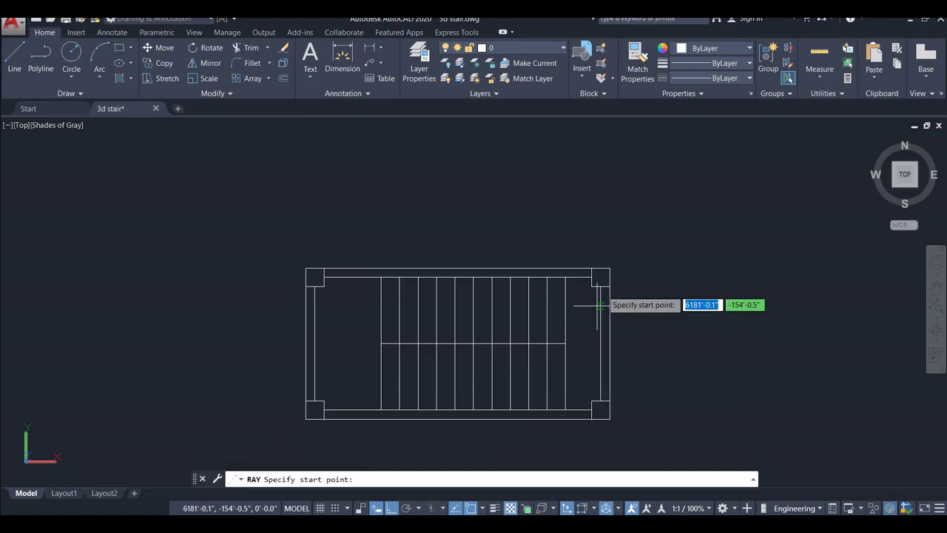
pyautogui.click(609, 266)
pyautogui.click(611, 181)
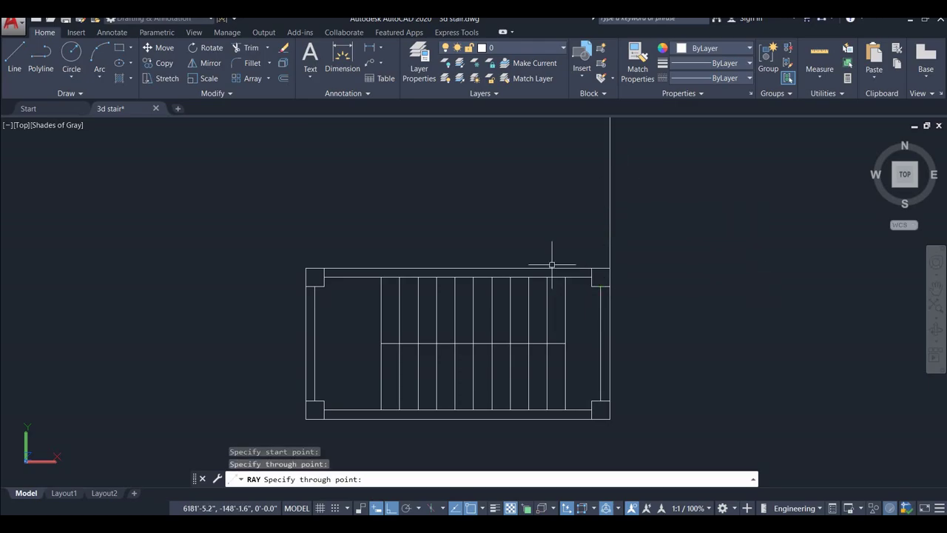
pyautogui.press('Return')
pyautogui.press('Return')
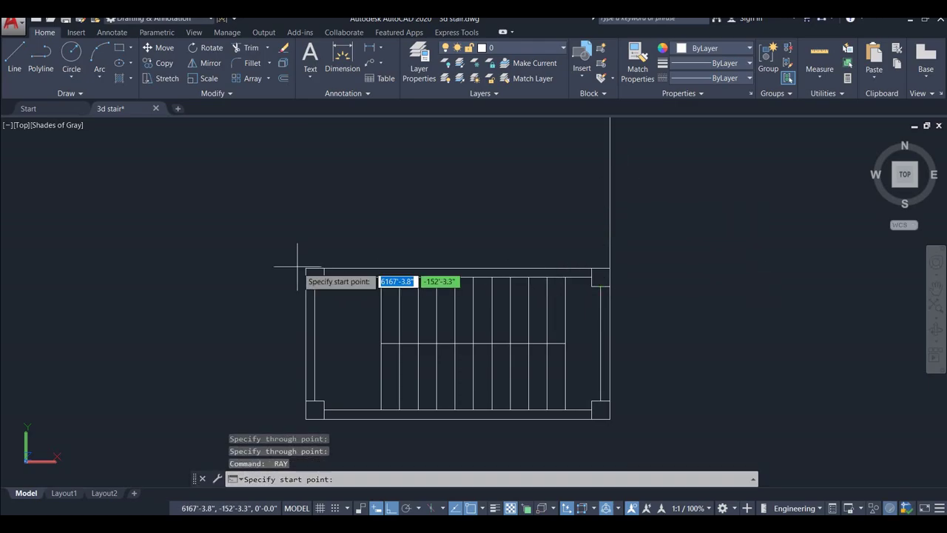
pyautogui.click(307, 268)
pyautogui.click(317, 186)
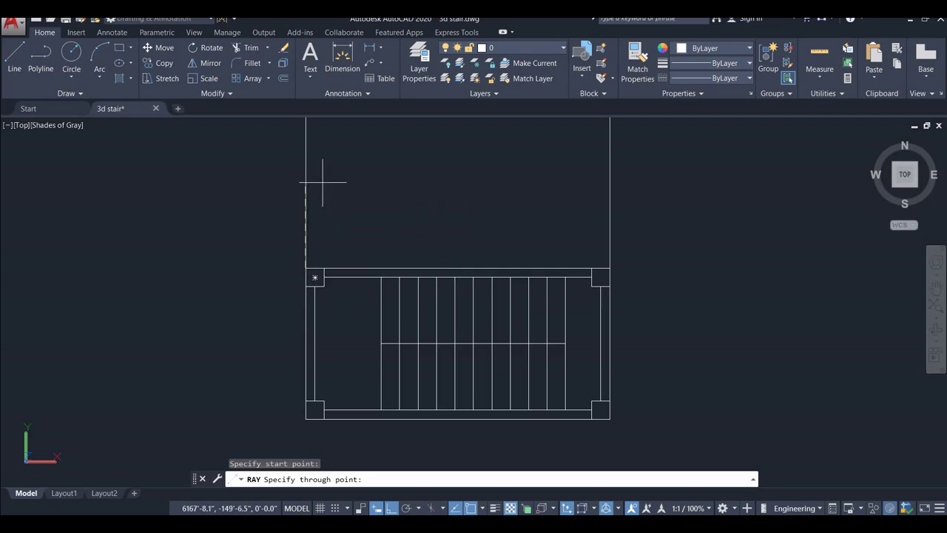
pyautogui.press('Return')
pyautogui.press('Return')
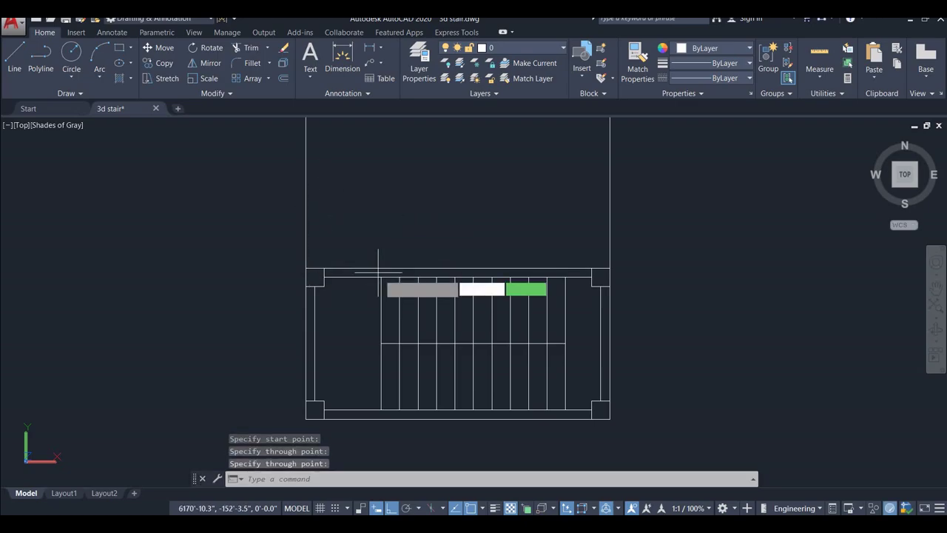
# Add vertical rays up from the left and right ends of the treads
pyautogui.click(381, 276)
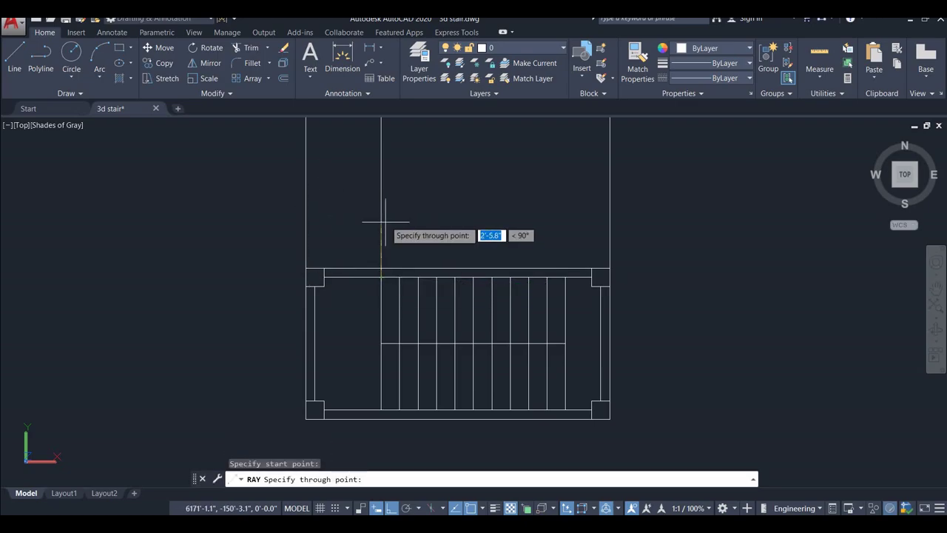
pyautogui.click(457, 249)
pyautogui.press('Return')
pyautogui.press('Return')
pyautogui.click(565, 276)
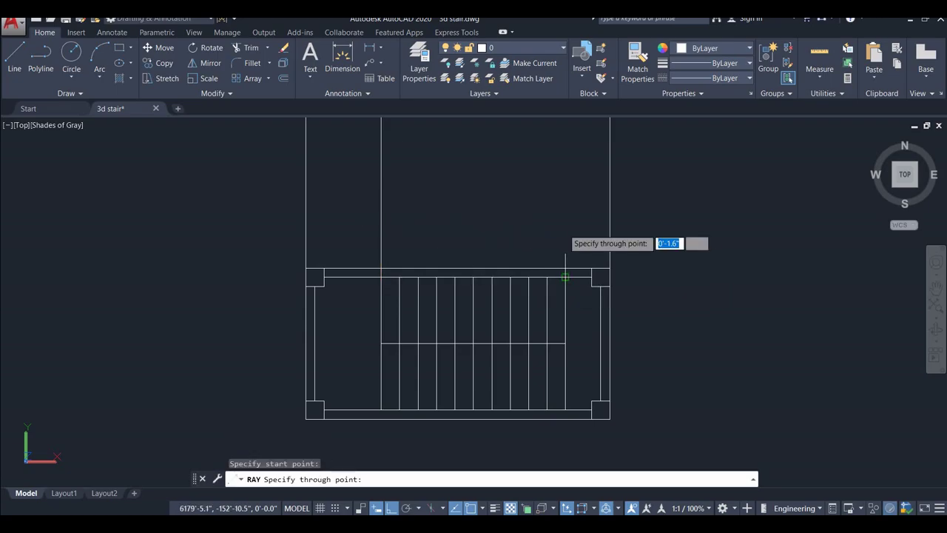
pyautogui.click(562, 217)
pyautogui.press('Return')
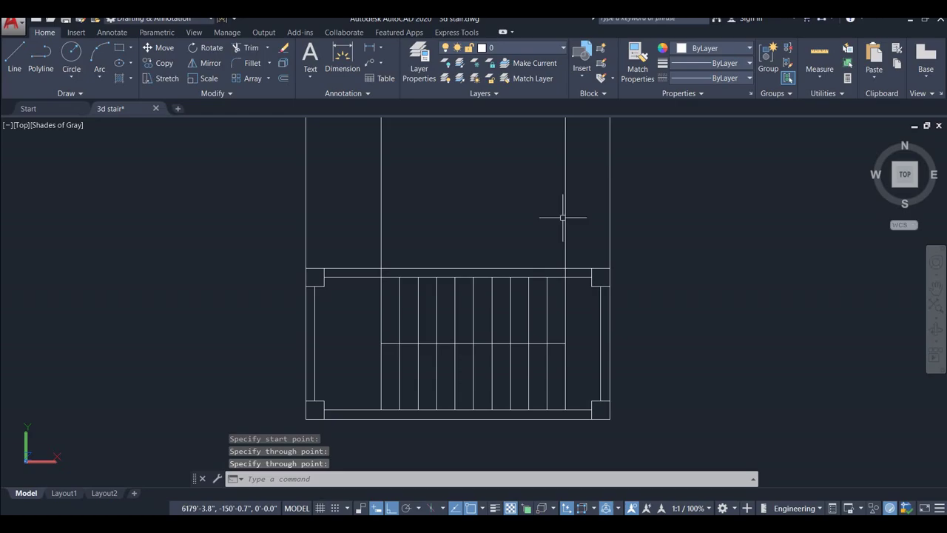
pyautogui.scroll(-3, 562, 218)
pyautogui.moveTo(554, 226); pyautogui.dragTo(529, 330, button='middle')
pyautogui.scroll(2, 555, 307)
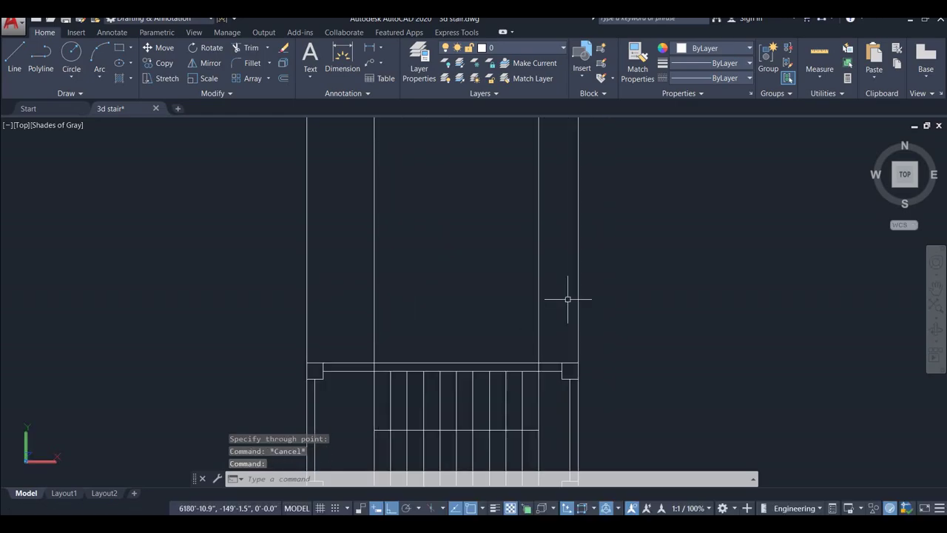
pyautogui.write('l')
pyautogui.press('Return')
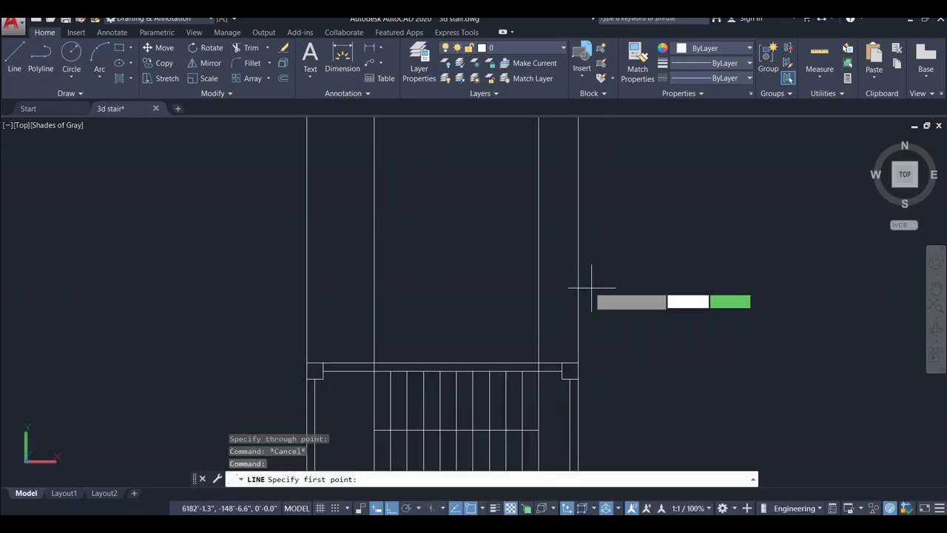
# Start the step profile at the outer right ray with a 6-inch first rise
pyautogui.click(575, 282)
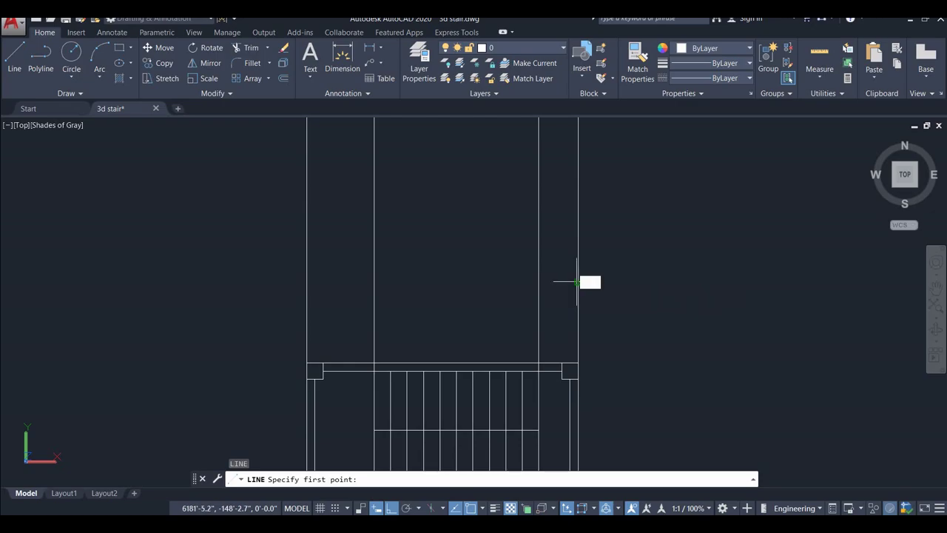
pyautogui.click(538, 282)
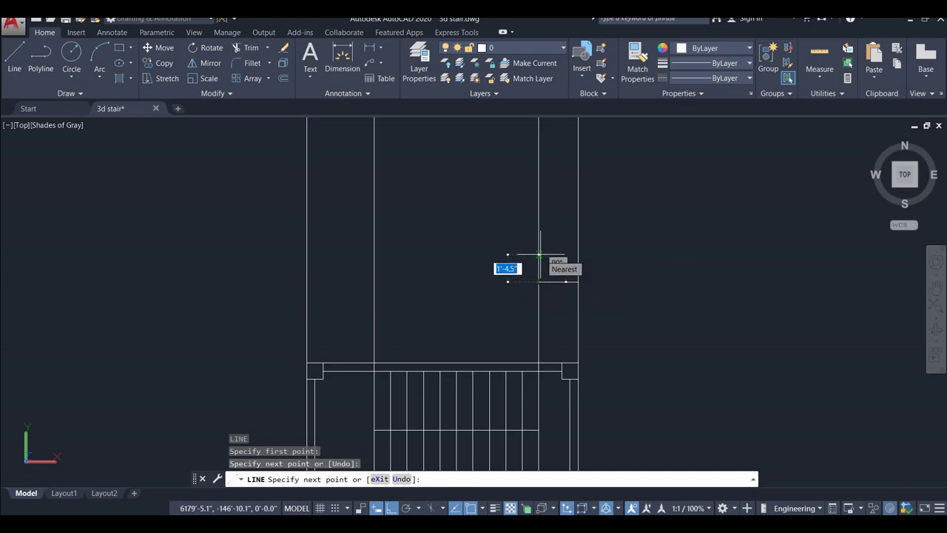
pyautogui.press('Return')
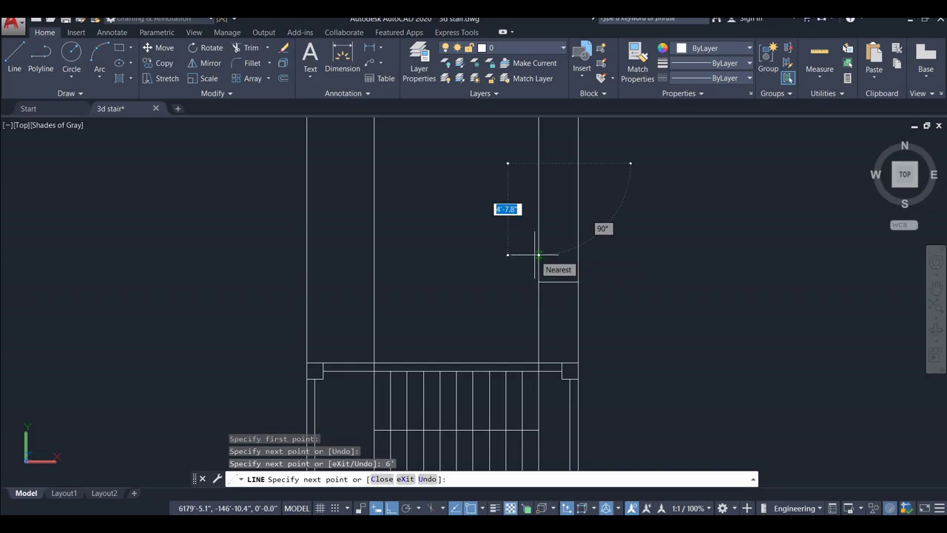
pyautogui.hotkey('ctrl', 'z')
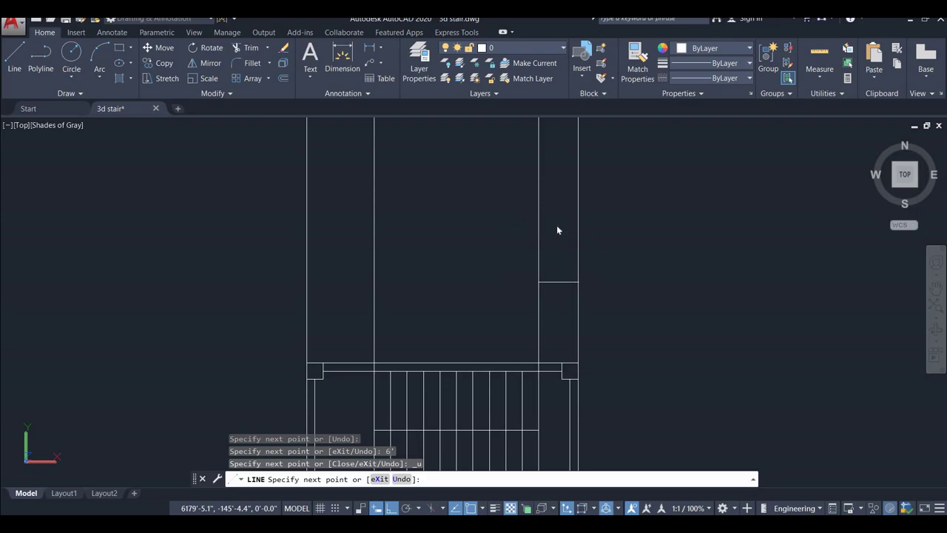
pyautogui.write('6"')
pyautogui.press('Return')
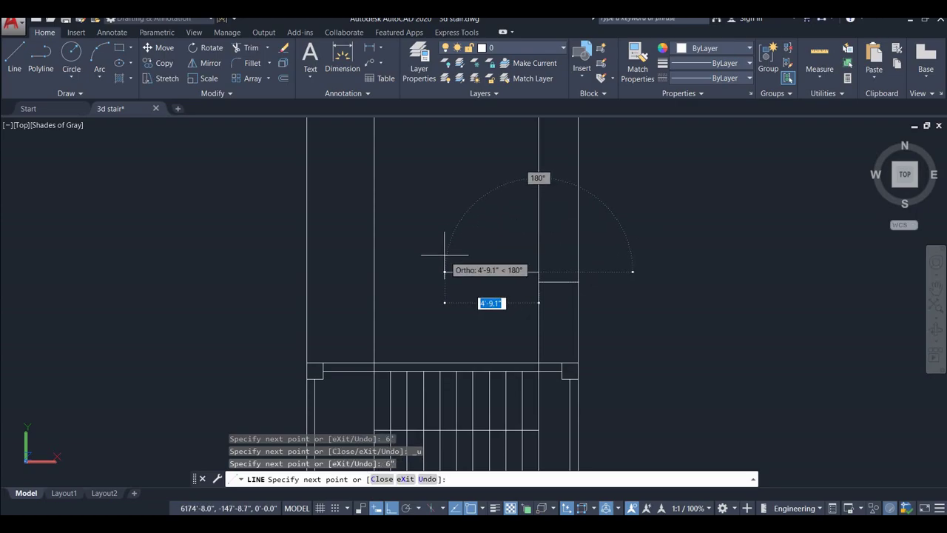
# Continue the profile with alternating 10-inch treads and 6-inch risers
pyautogui.write('6')
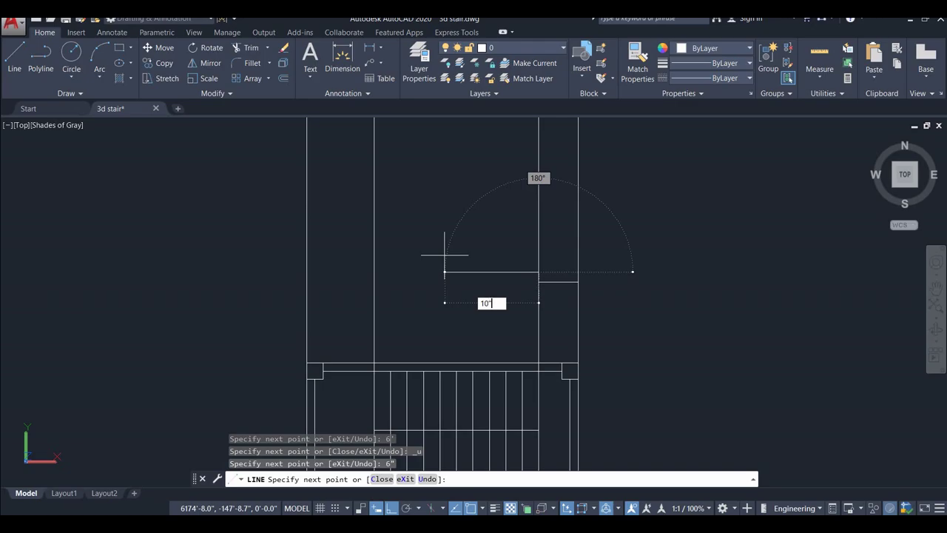
pyautogui.press('Return')
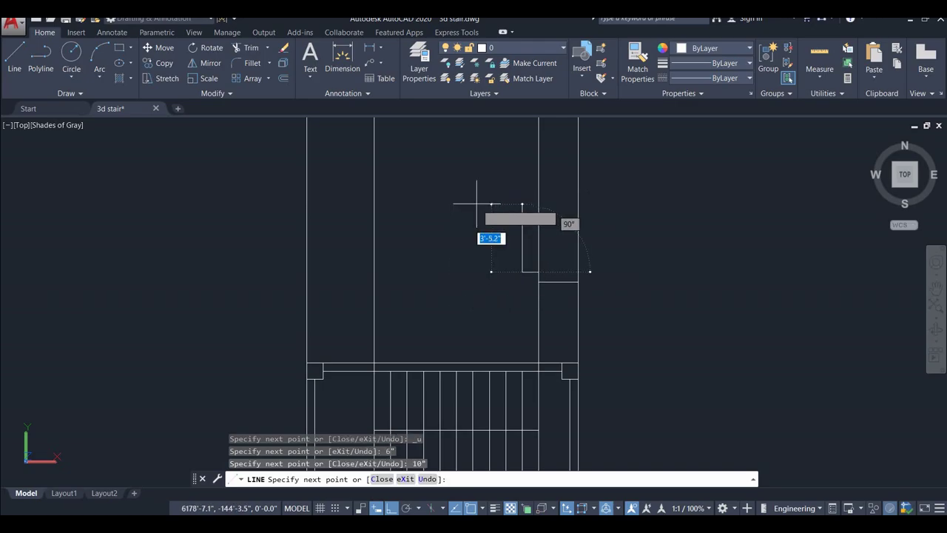
pyautogui.write('6')
pyautogui.press('Return')
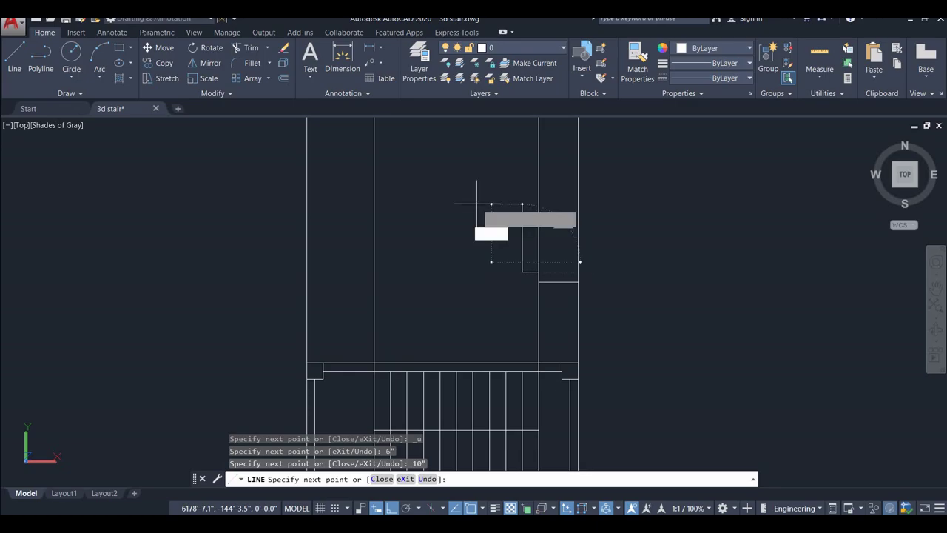
pyautogui.write('10')
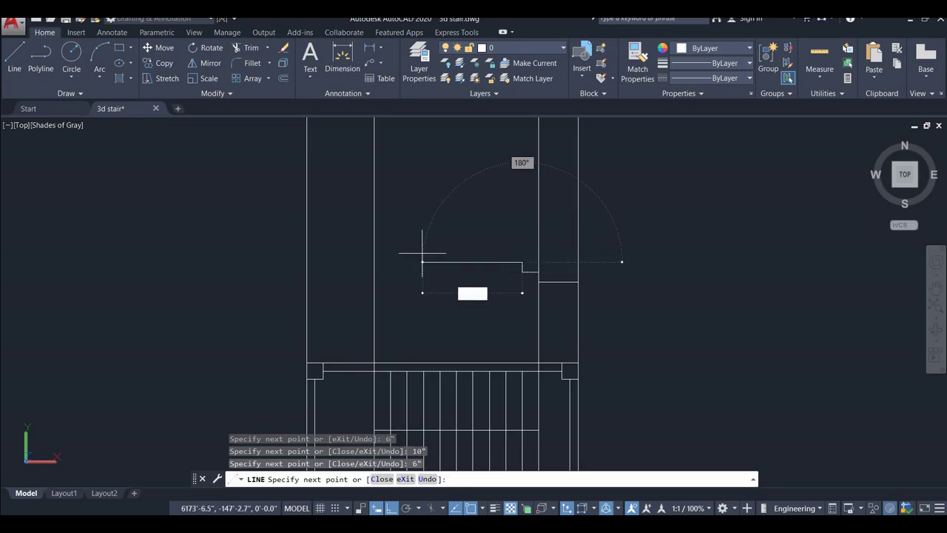
pyautogui.press('Return')
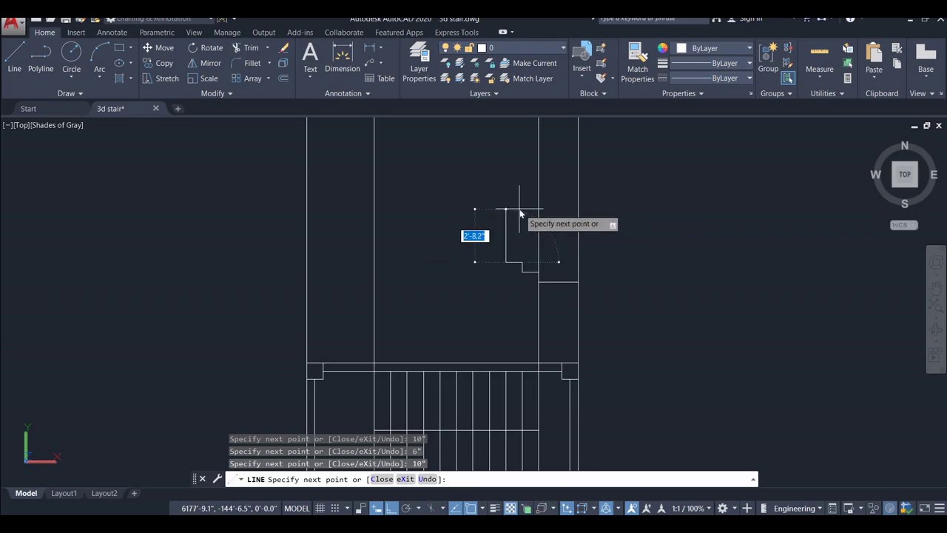
pyautogui.press('Return')
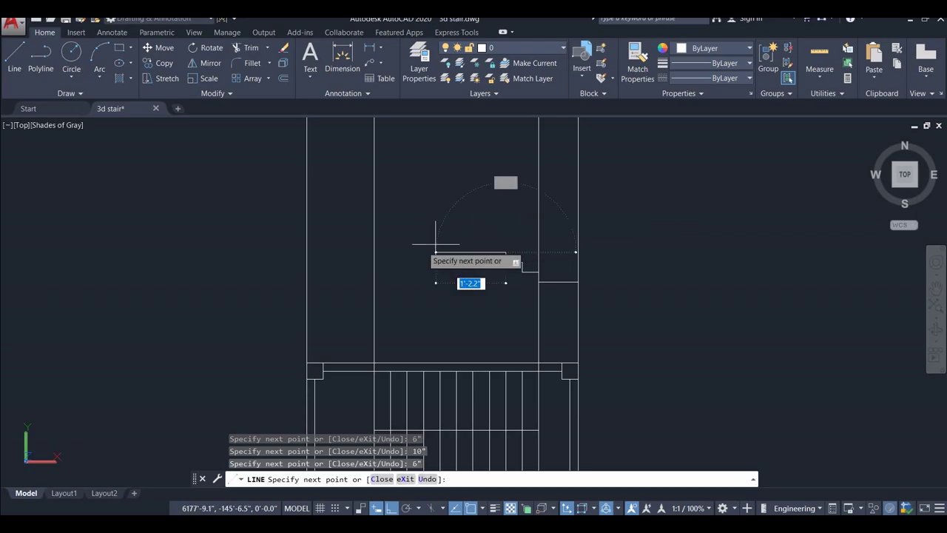
pyautogui.write('10')
pyautogui.press('Return')
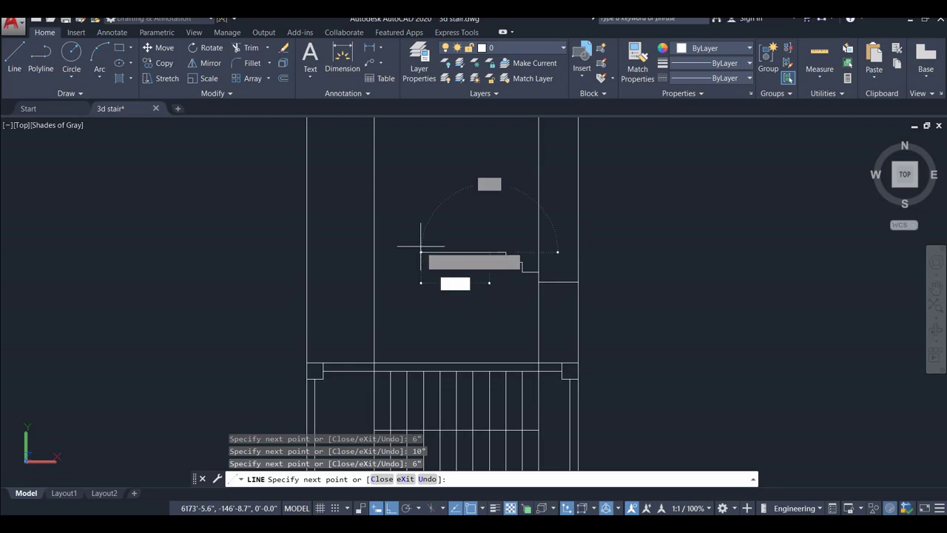
pyautogui.press('Escape')
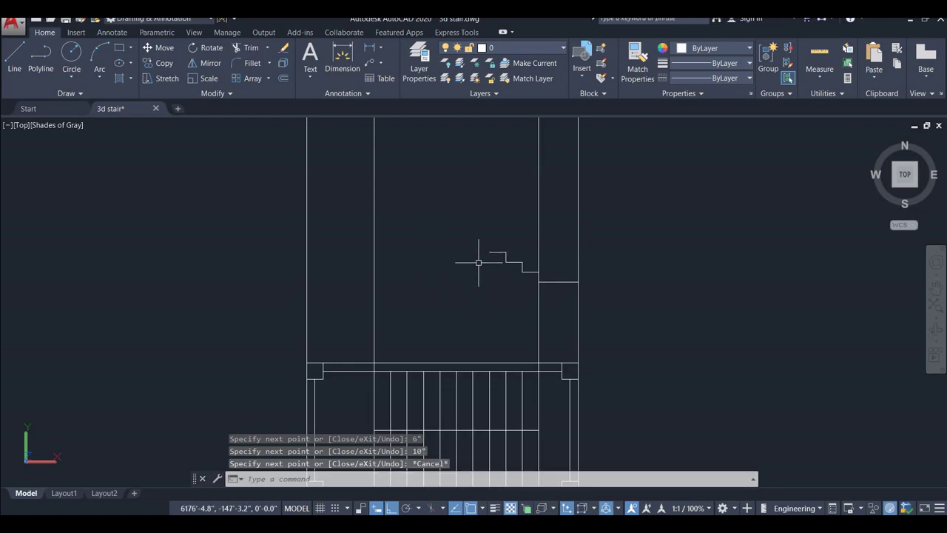
# Copy the step profile twice, end to end, continuing the flight up toward the left ray
pyautogui.click(463, 238)
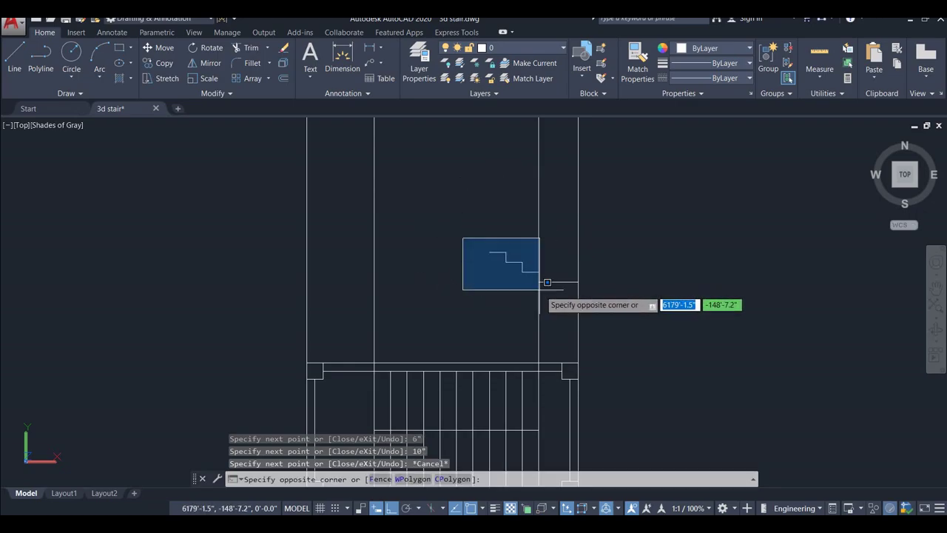
pyautogui.click(545, 289)
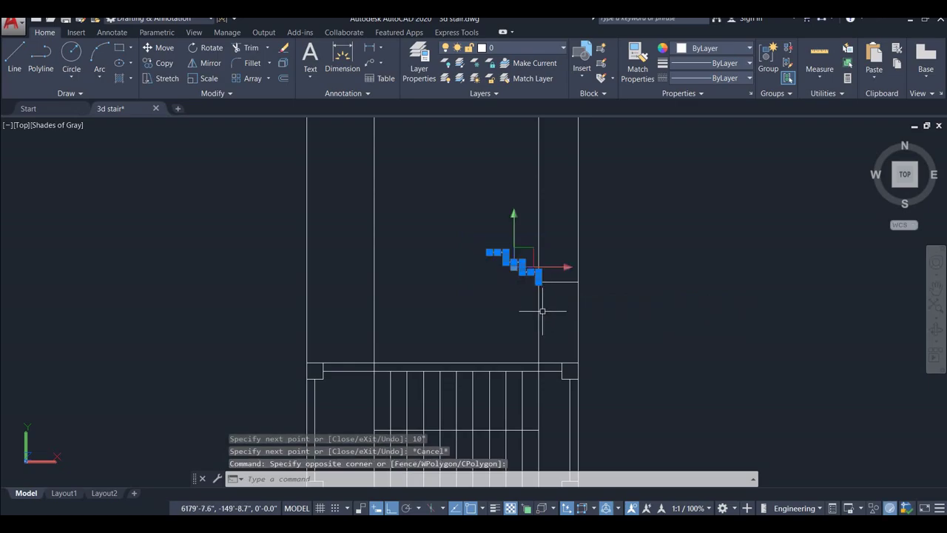
pyautogui.write('co')
pyautogui.press('Return')
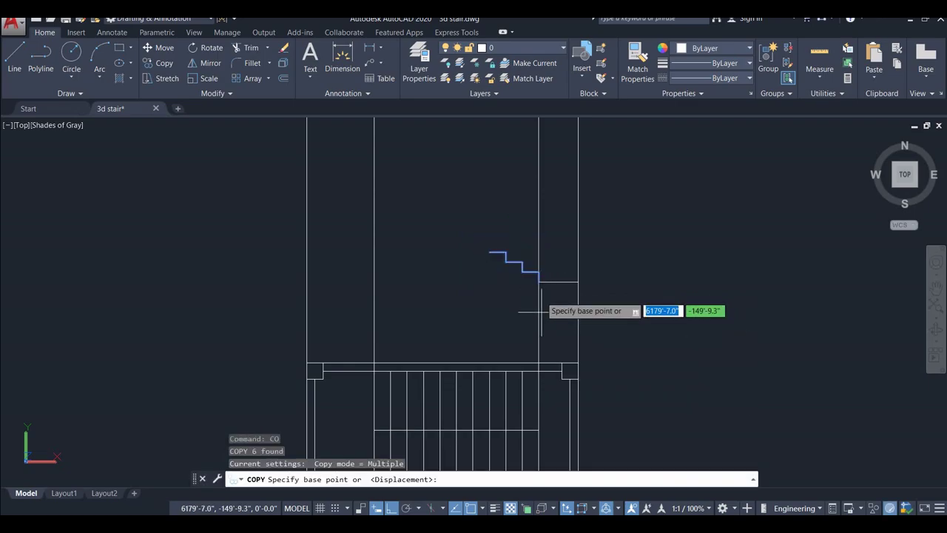
pyautogui.click(539, 274)
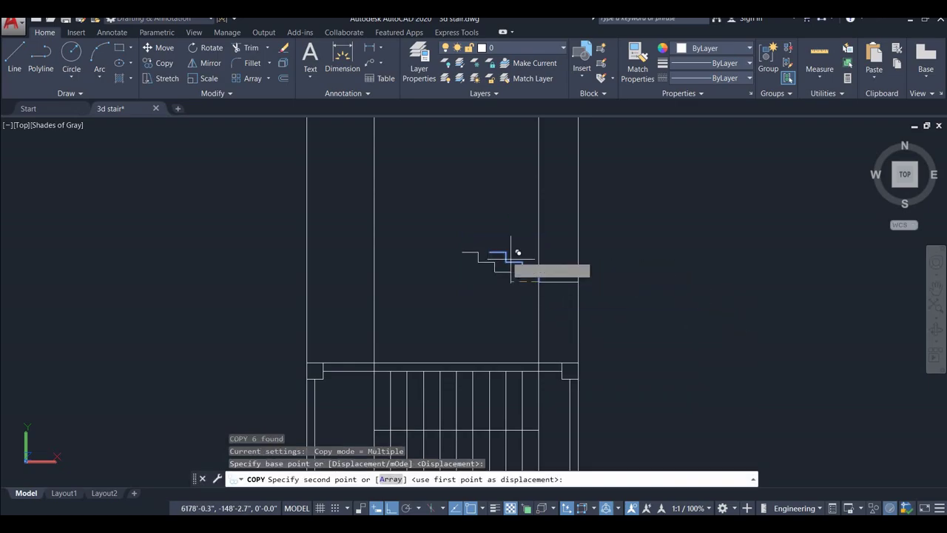
pyautogui.click(490, 247)
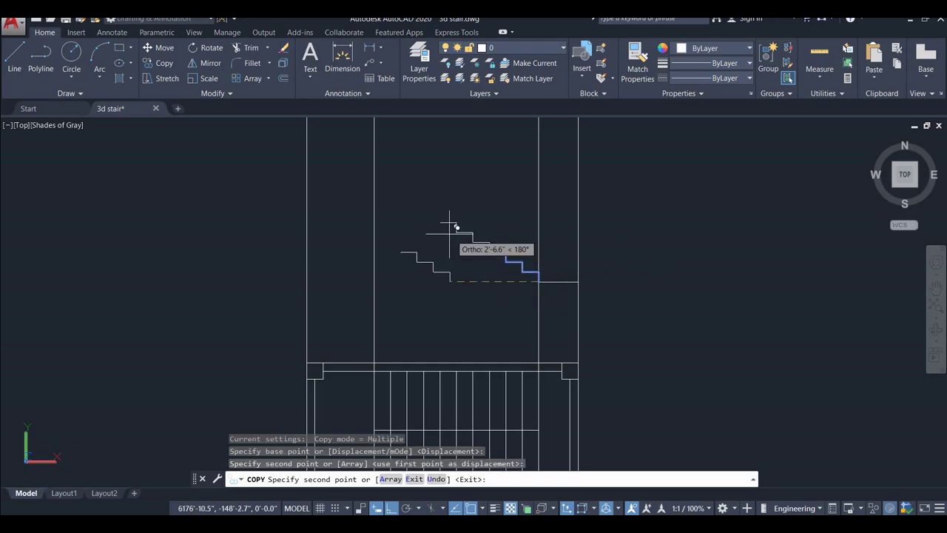
pyautogui.click(442, 215)
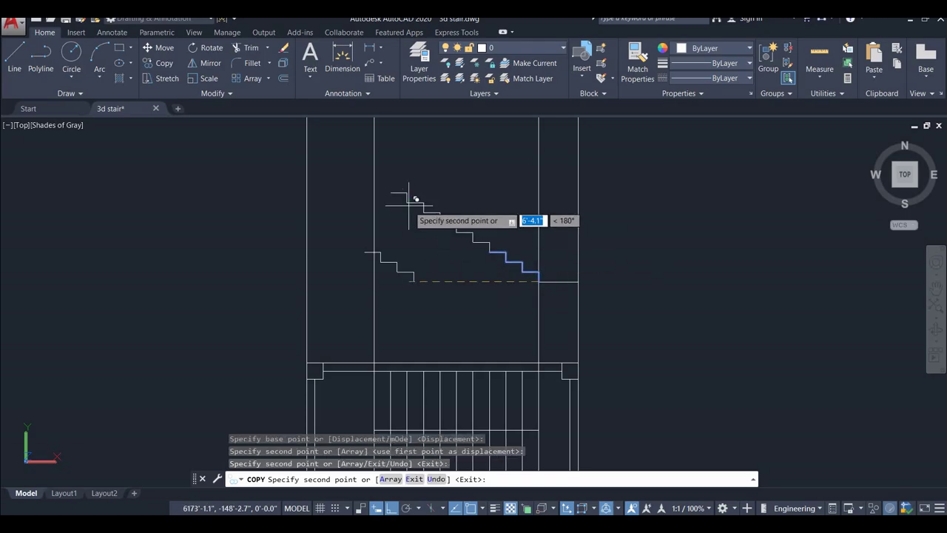
pyautogui.press('Escape')
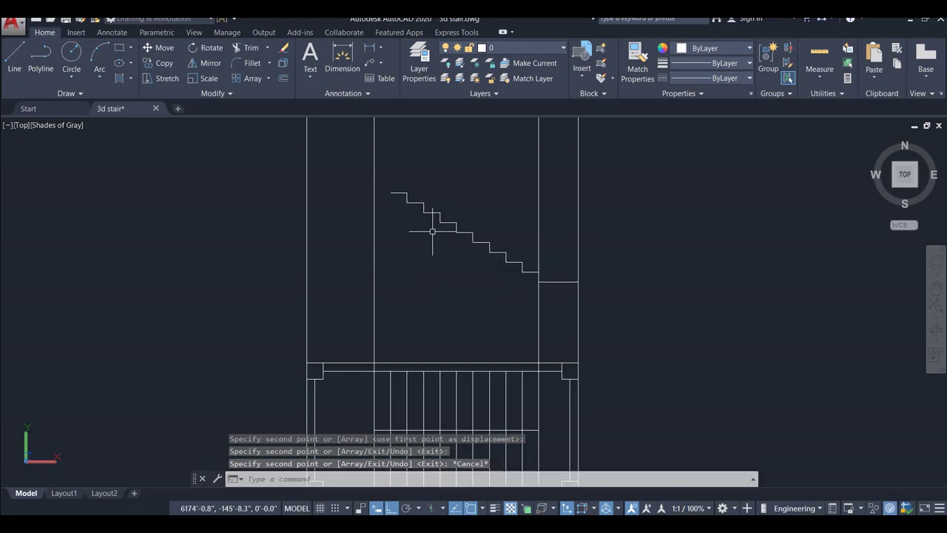
pyautogui.moveTo(385, 286); pyautogui.dragTo(364, 362, button='middle')
pyautogui.scroll(2, 359, 291)
pyautogui.scroll(2, 362, 274)
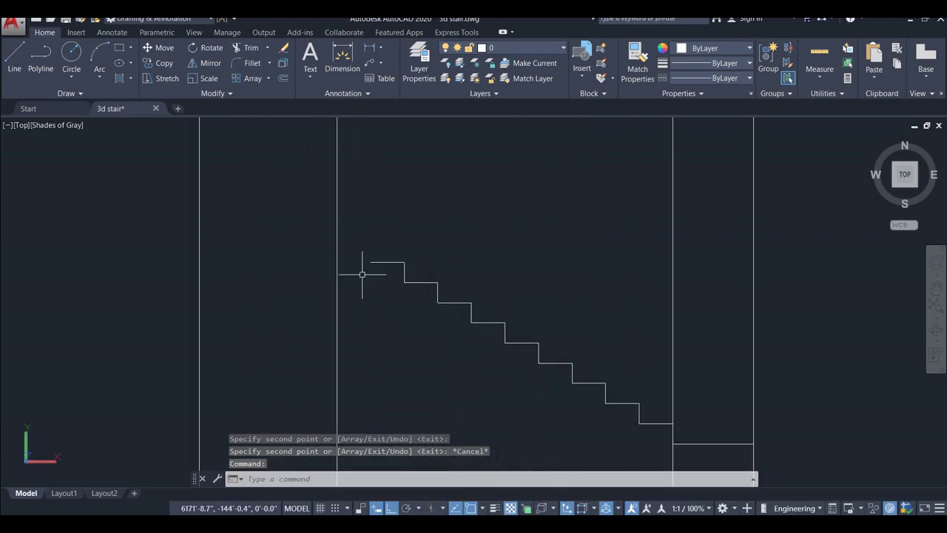
# Add a 6-inch rise, 10-inch tread, another rise and a landing line to the left wall line
pyautogui.press('Return')
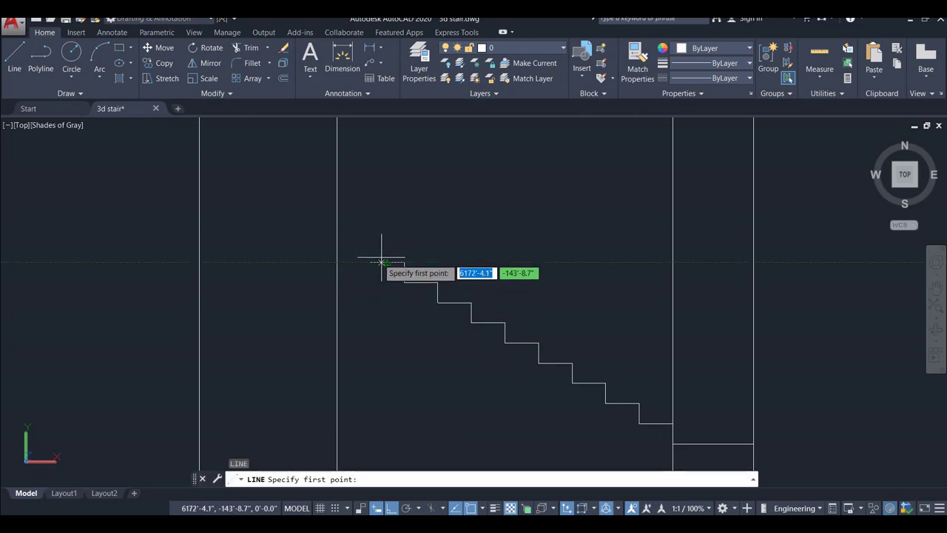
pyautogui.click(370, 262)
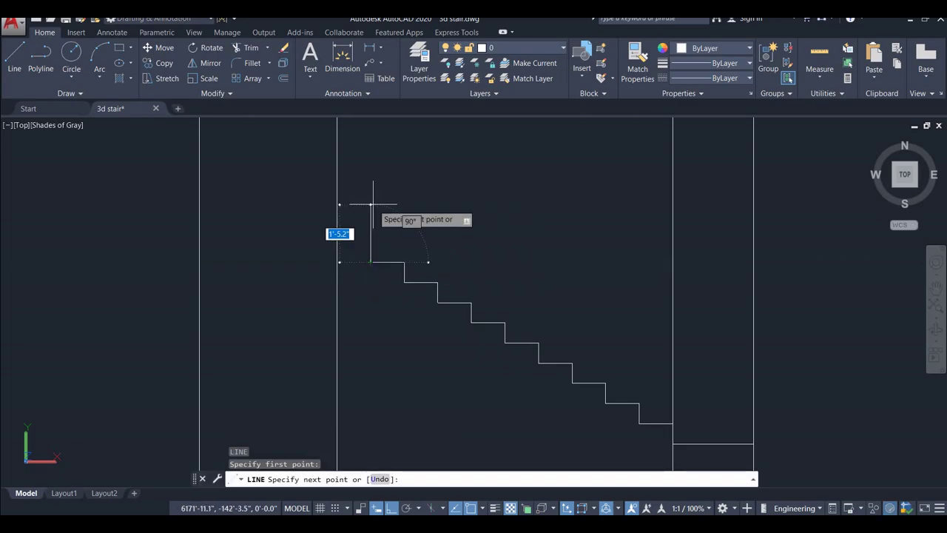
pyautogui.press('Return')
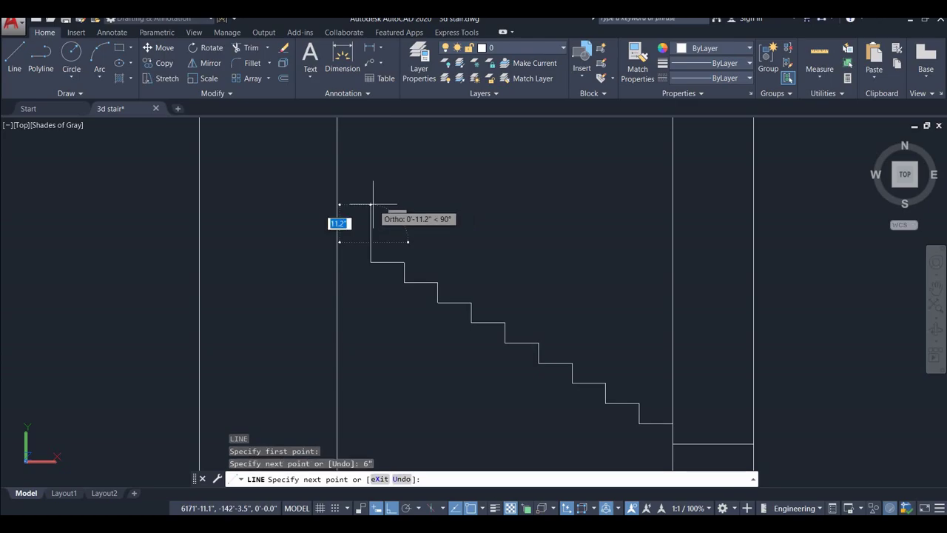
pyautogui.click(337, 242)
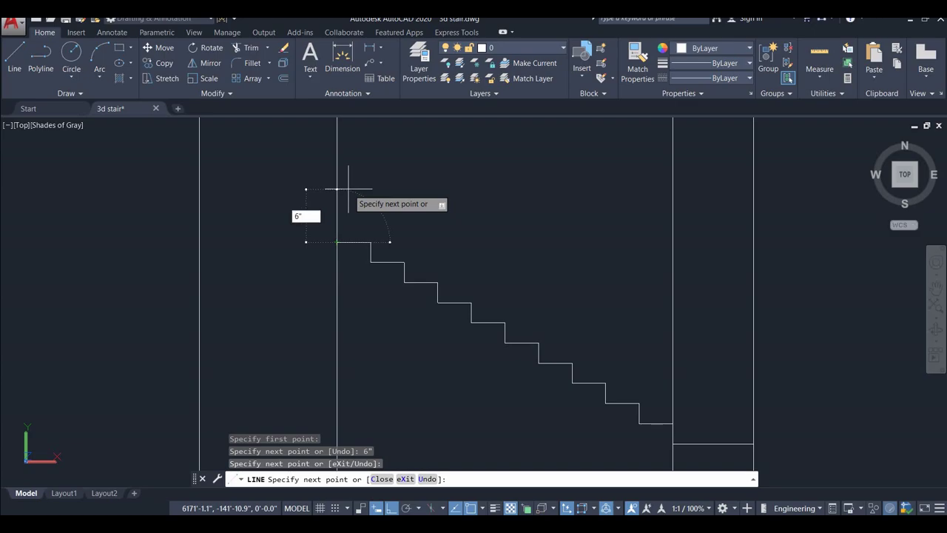
pyautogui.press('Return')
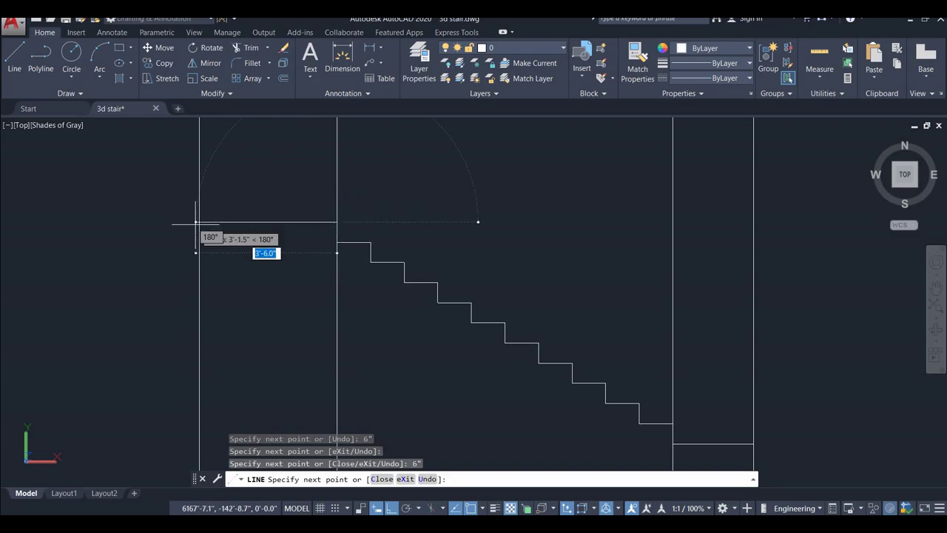
pyautogui.click(198, 222)
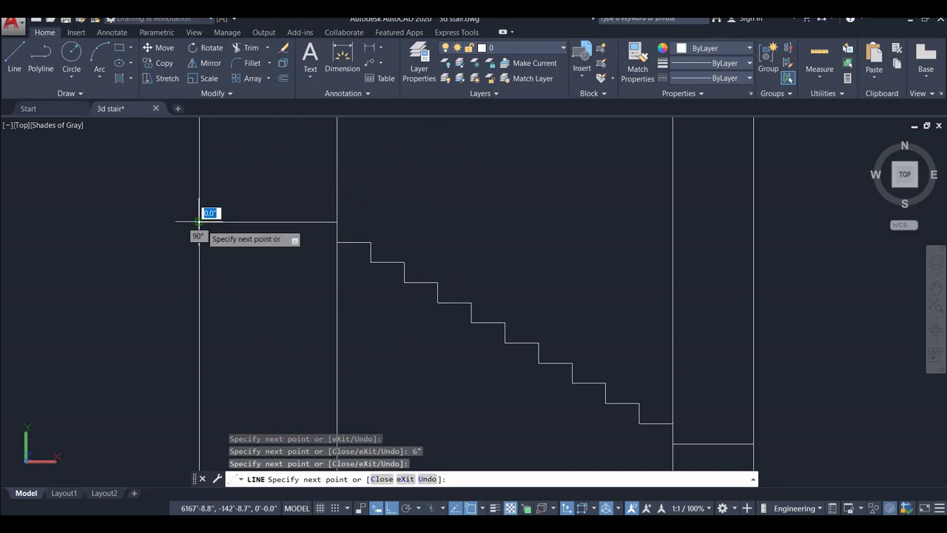
pyautogui.press('Escape')
pyautogui.scroll(-2, 256, 257)
pyautogui.scroll(-1, 256, 257)
pyautogui.moveTo(278, 270); pyautogui.dragTo(355, 260, button='middle')
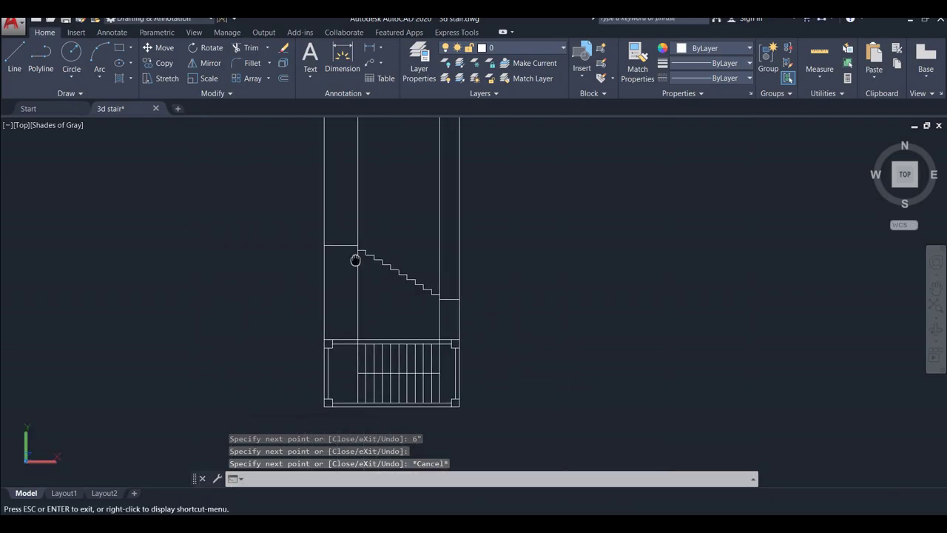
pyautogui.click(478, 167)
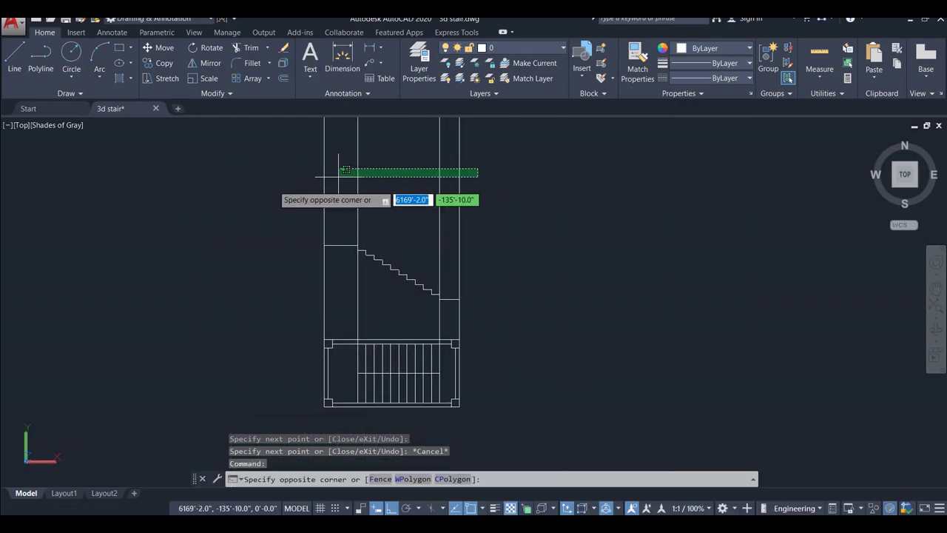
# Delete the four vertical construction lines around the stair section
pyautogui.click(273, 175)
pyautogui.press('Delete')
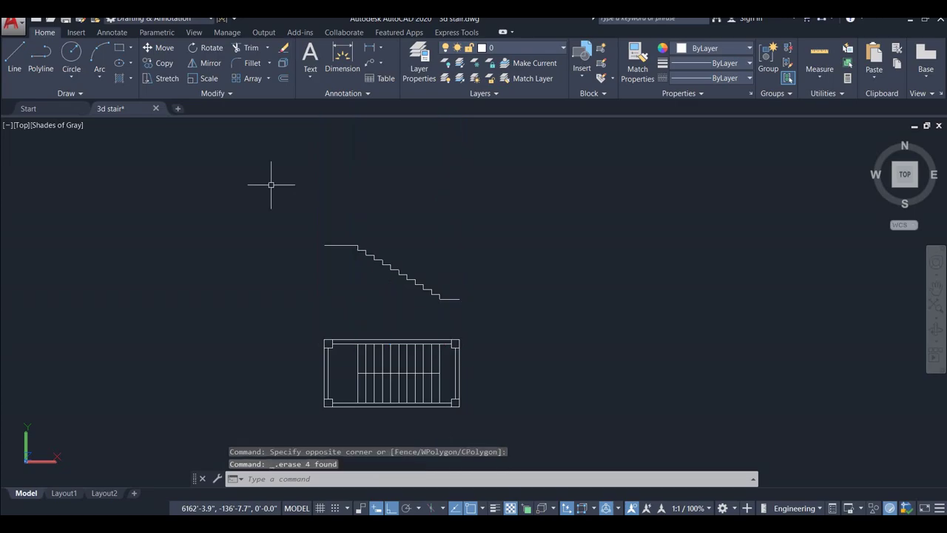
pyautogui.scroll(2, 353, 235)
pyautogui.scroll(2, 362, 248)
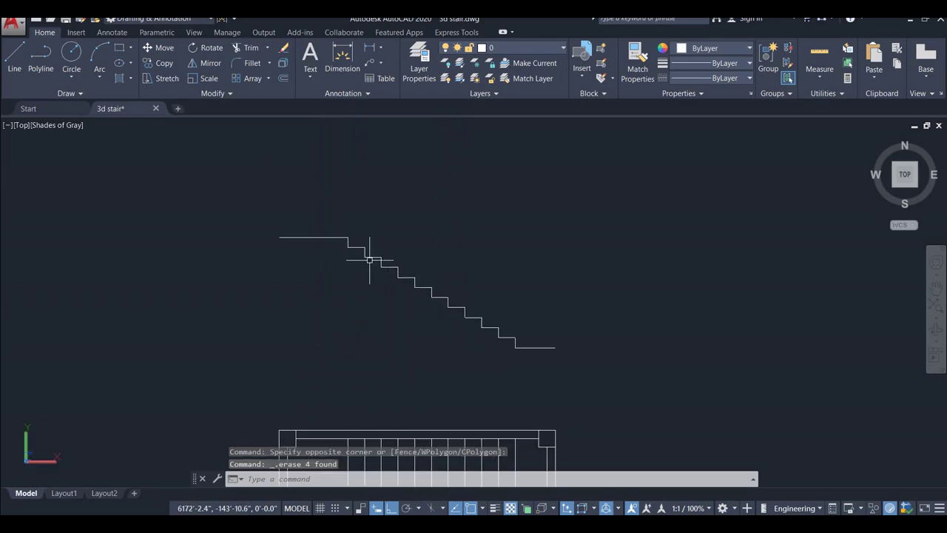
pyautogui.moveTo(487, 349); pyautogui.dragTo(474, 372, button='middle')
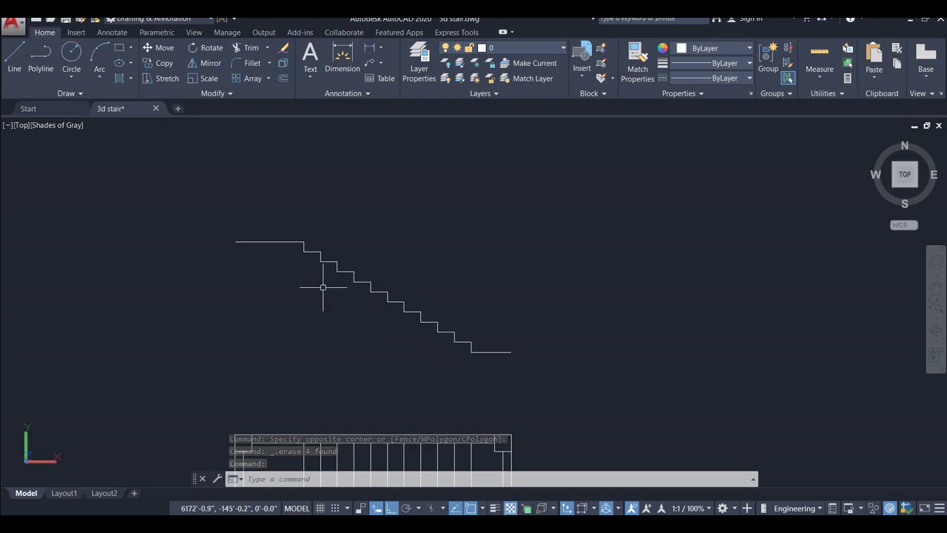
# Draw a sloping line from a step corner diagonally down across the steps
pyautogui.write('l')
pyautogui.press('Return')
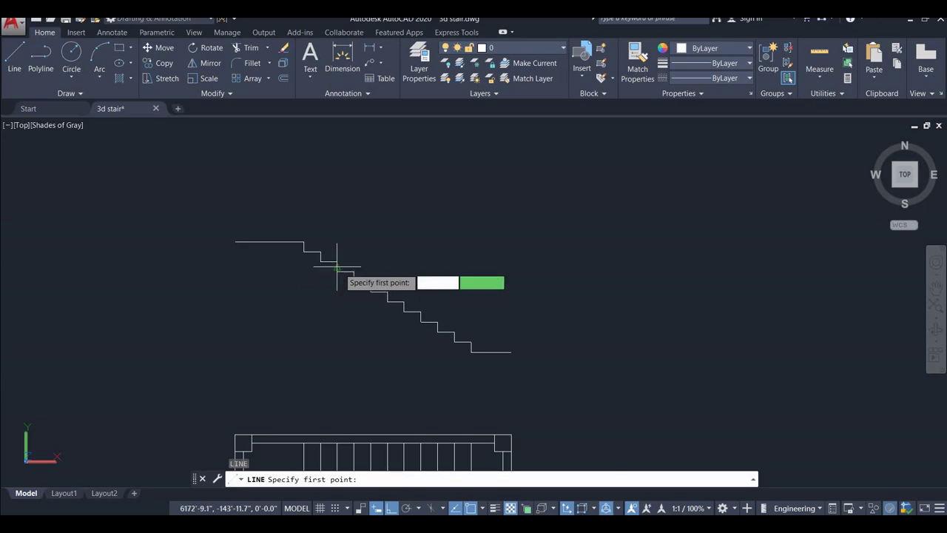
pyautogui.click(337, 272)
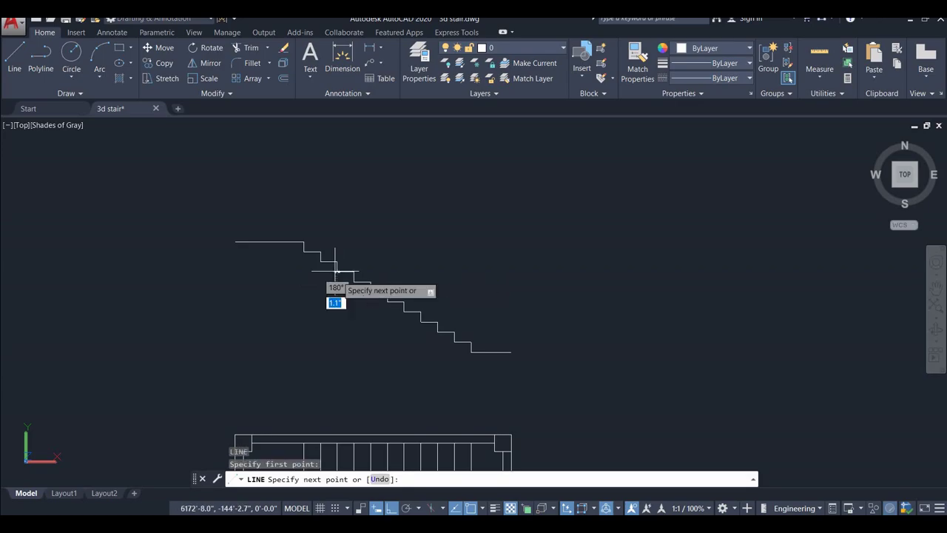
pyautogui.click(386, 302)
pyautogui.press('F1')
pyautogui.press('Escape')
pyautogui.press('Escape')
pyautogui.scroll(2, 357, 283)
pyautogui.scroll(2, 356, 275)
pyautogui.scroll(-1, 355, 274)
pyautogui.moveTo(355, 281); pyautogui.dragTo(360, 283, button='middle')
pyautogui.press('Escape')
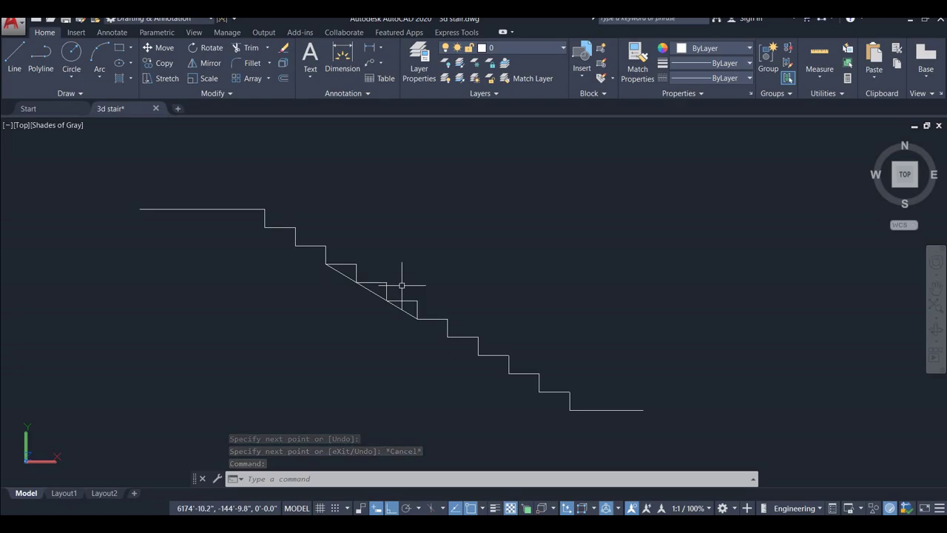
# Offset the sloping line, top landing line and lower landing line 5 inches downward
pyautogui.write('o')
pyautogui.press('Return')
pyautogui.write('5')
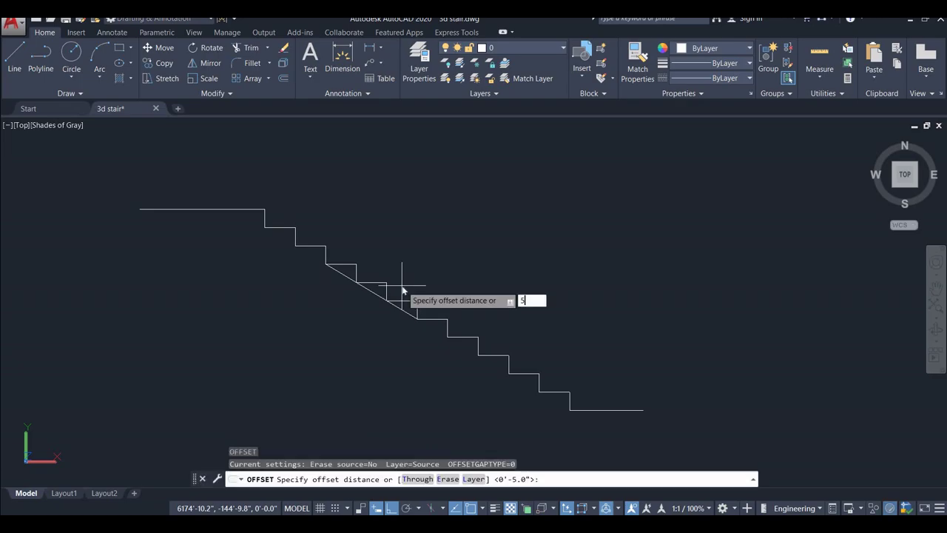
pyautogui.press('Return')
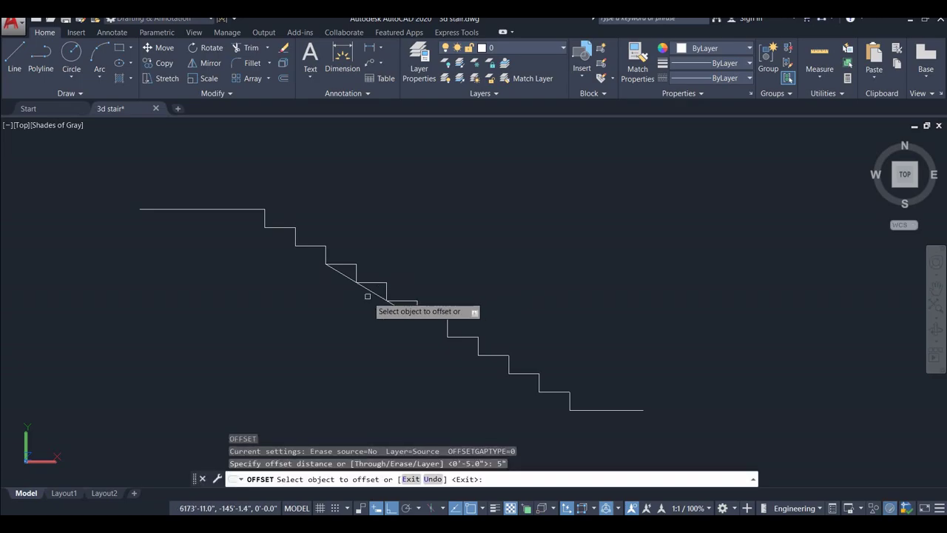
pyautogui.click(378, 294)
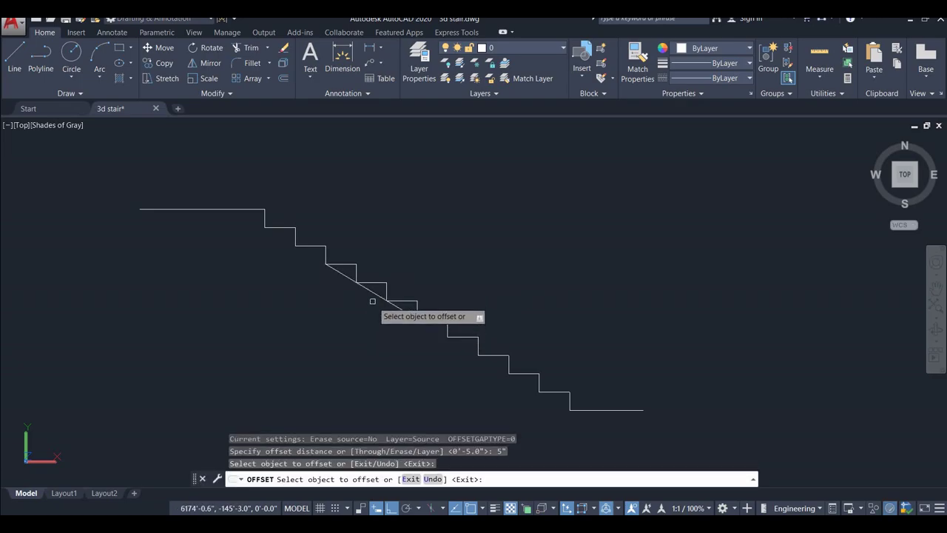
pyautogui.click(373, 296)
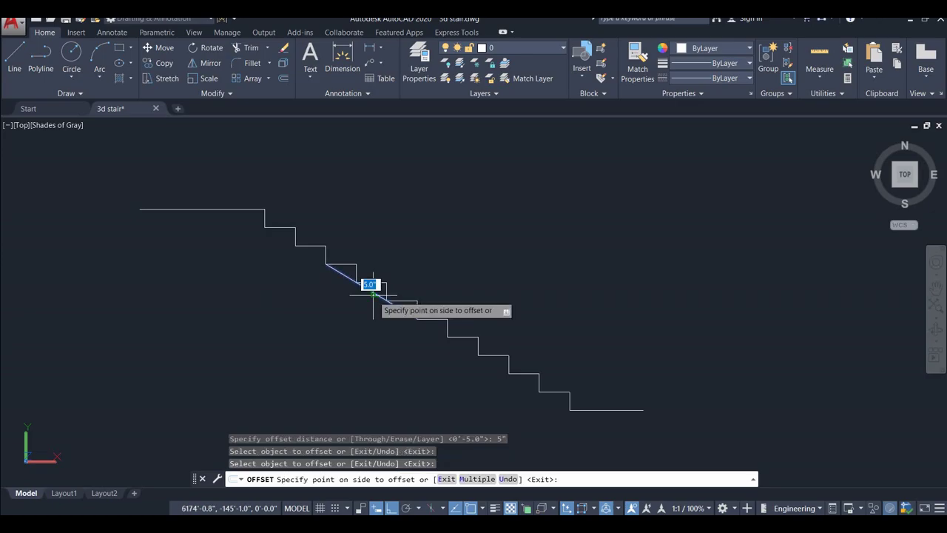
pyautogui.click(329, 304)
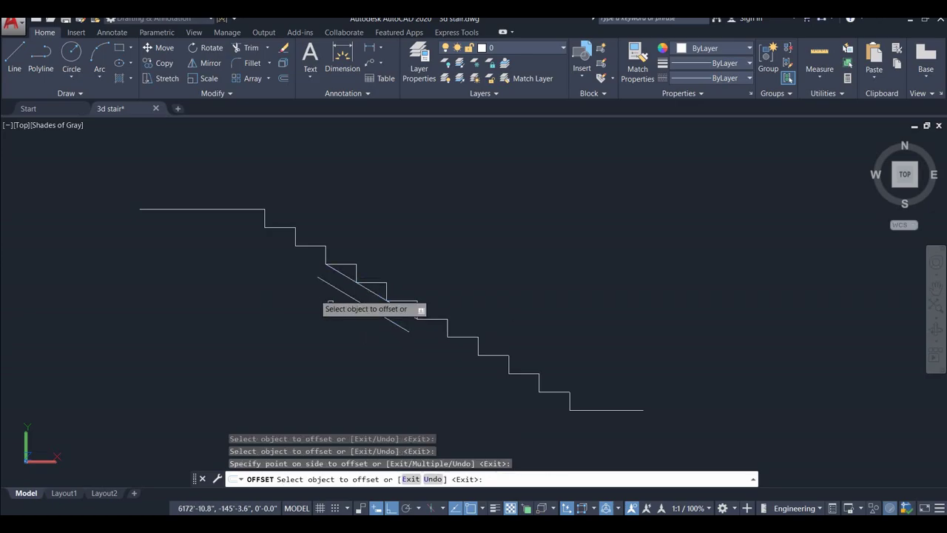
pyautogui.click(235, 210)
pyautogui.click(244, 248)
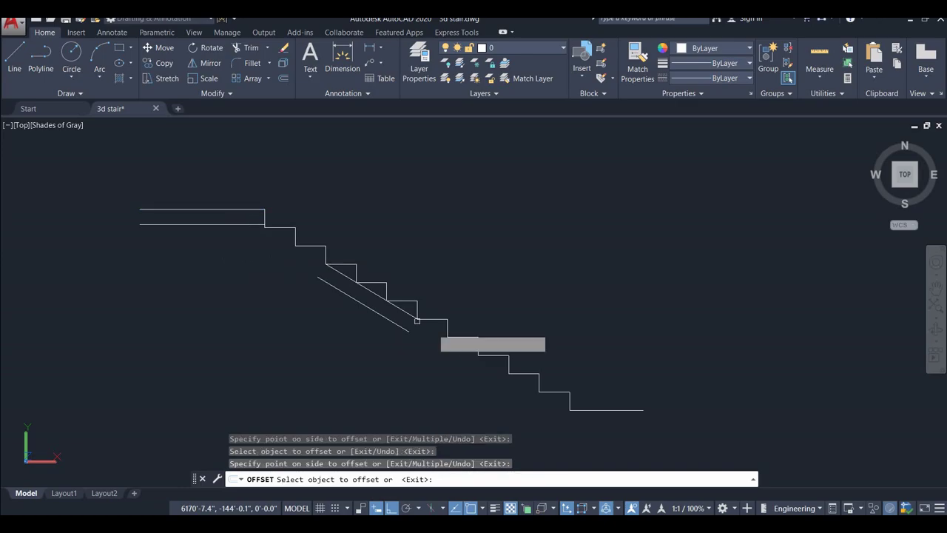
pyautogui.click(577, 409)
pyautogui.click(565, 429)
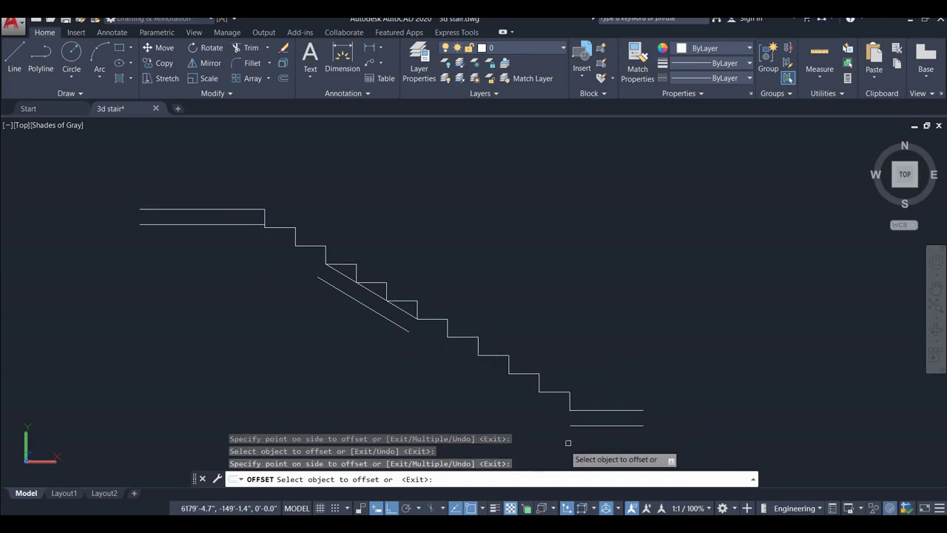
pyautogui.press('Escape')
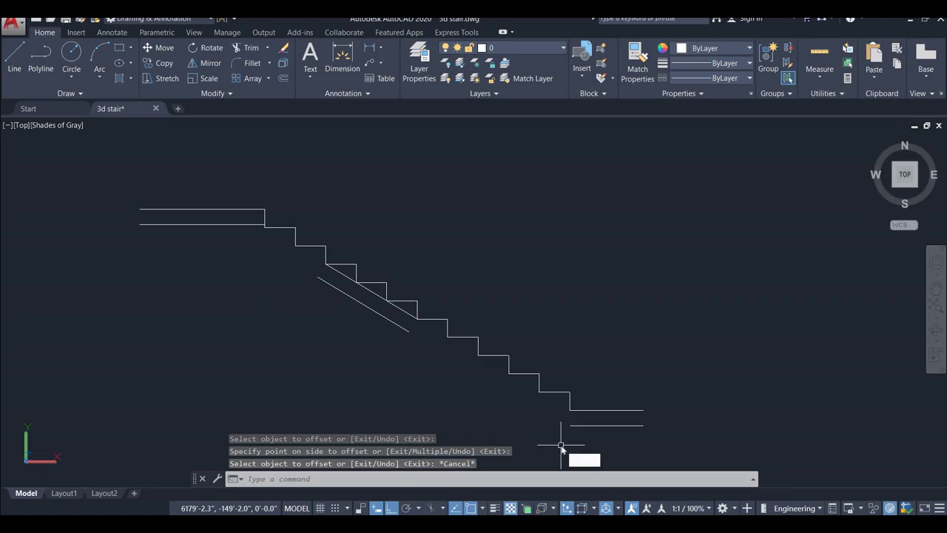
# Extend the offset sloped waist line up to the upper landing's underside
pyautogui.write('ex')
pyautogui.press('Return')
pyautogui.press('Return')
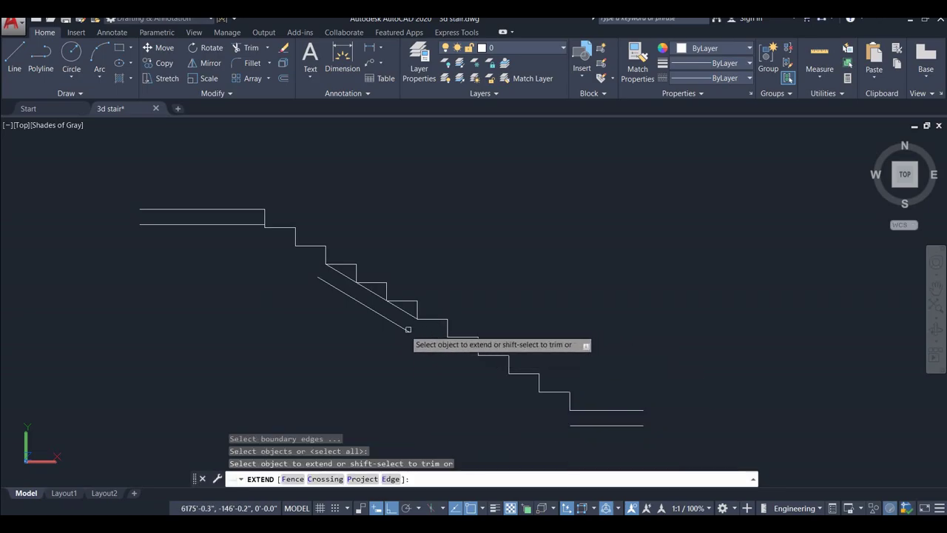
pyautogui.click(400, 328)
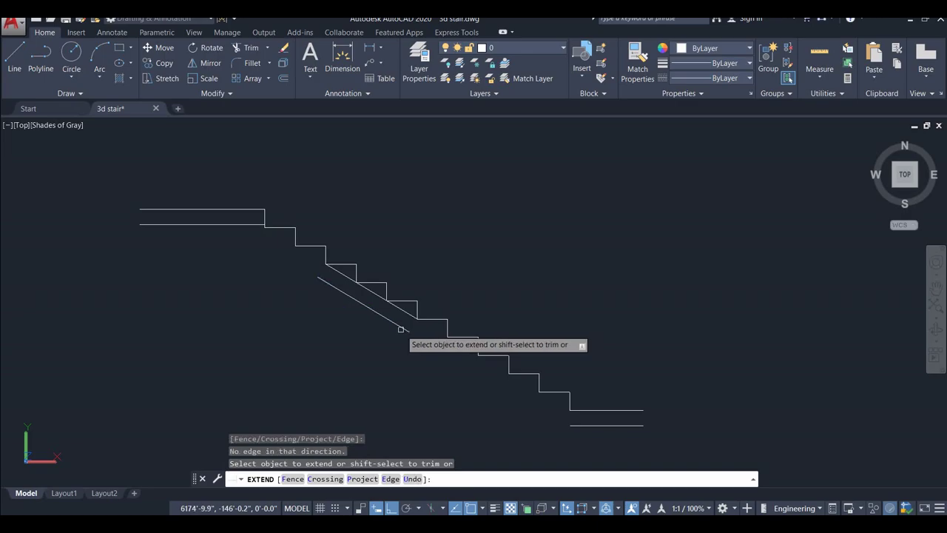
pyautogui.click(337, 289)
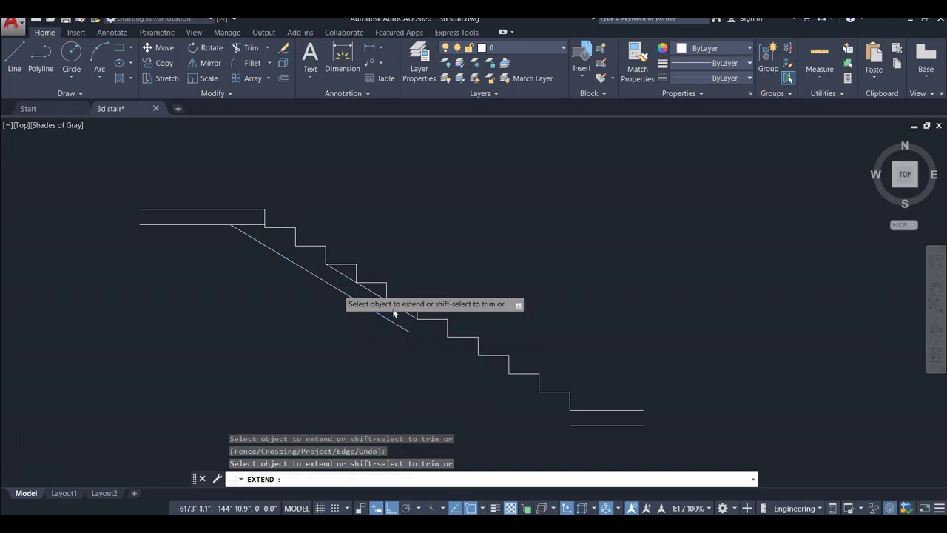
pyautogui.scroll(-2, 337, 289)
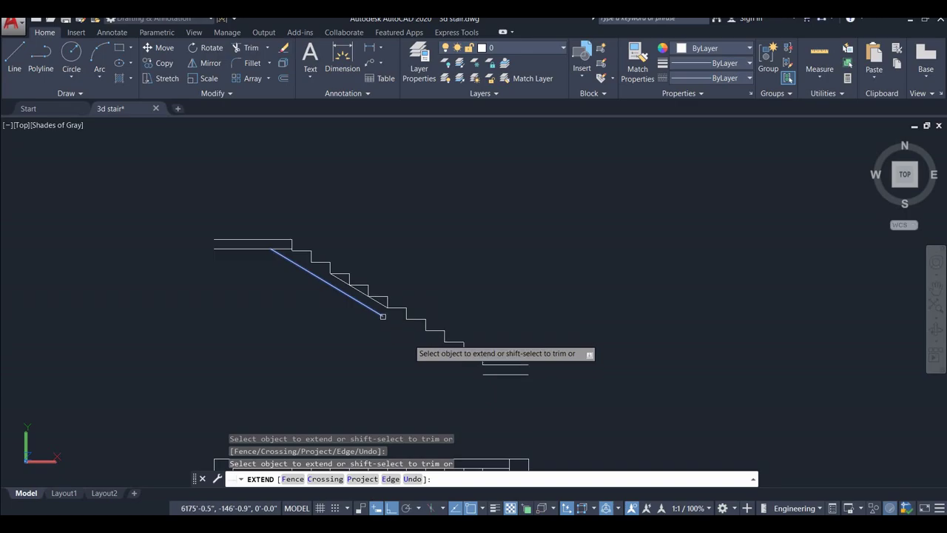
pyautogui.press('Escape')
pyautogui.write('E')
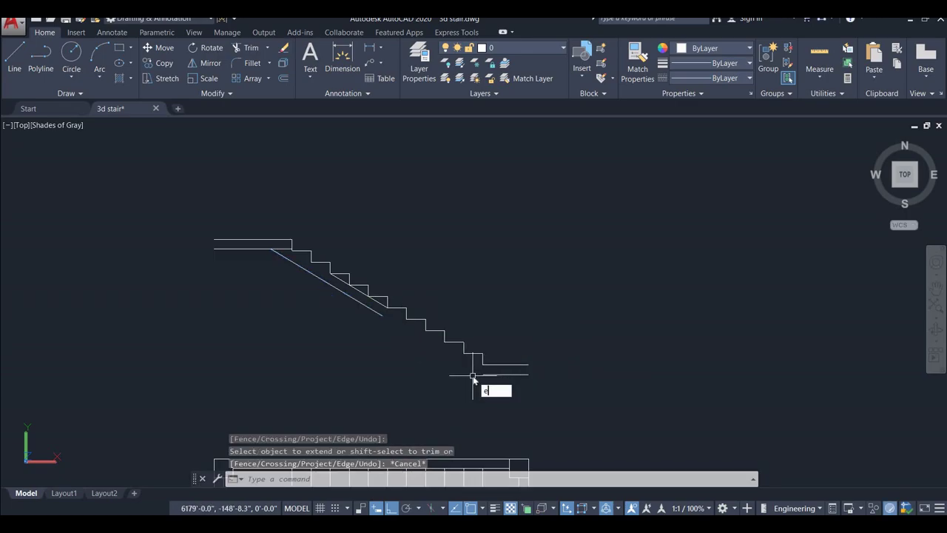
pyautogui.press('Escape')
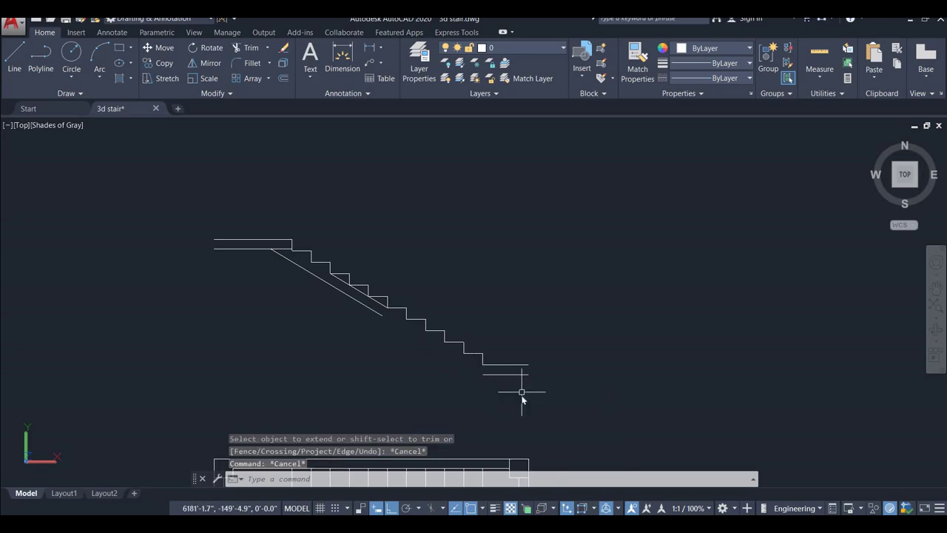
pyautogui.write('l')
pyautogui.press('Return')
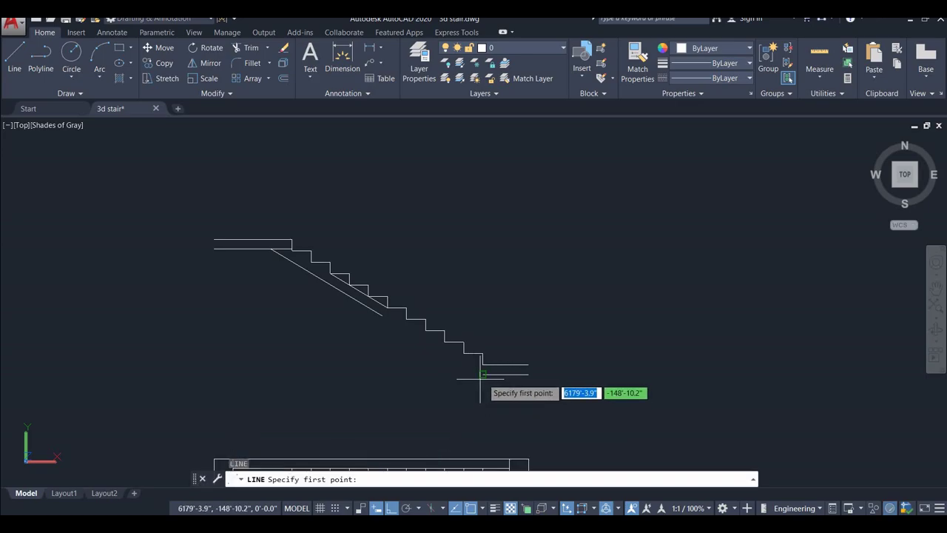
# Draw a base line left from the lower landing and extend the waist line down to it
pyautogui.click(482, 374)
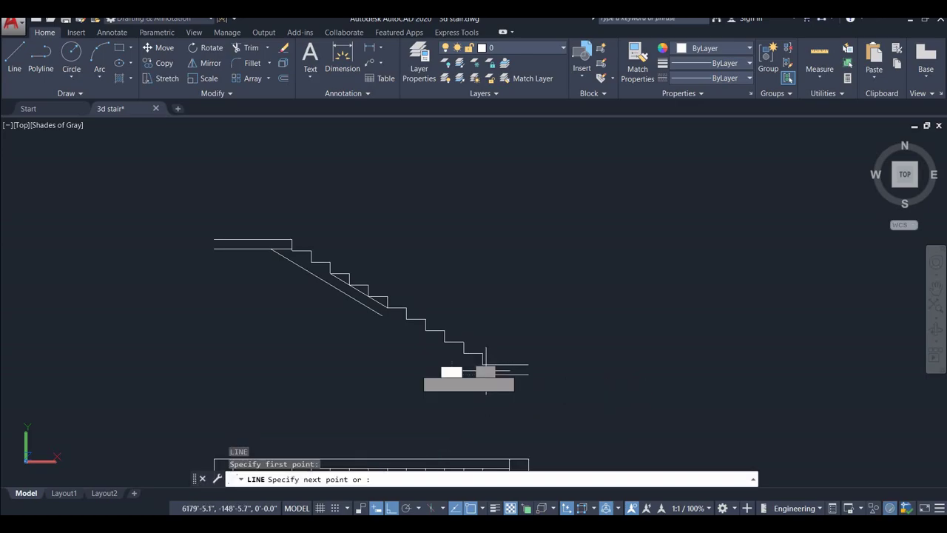
pyautogui.click(309, 367)
pyautogui.press('Escape')
pyautogui.write('x')
pyautogui.press('Return')
pyautogui.press('Return')
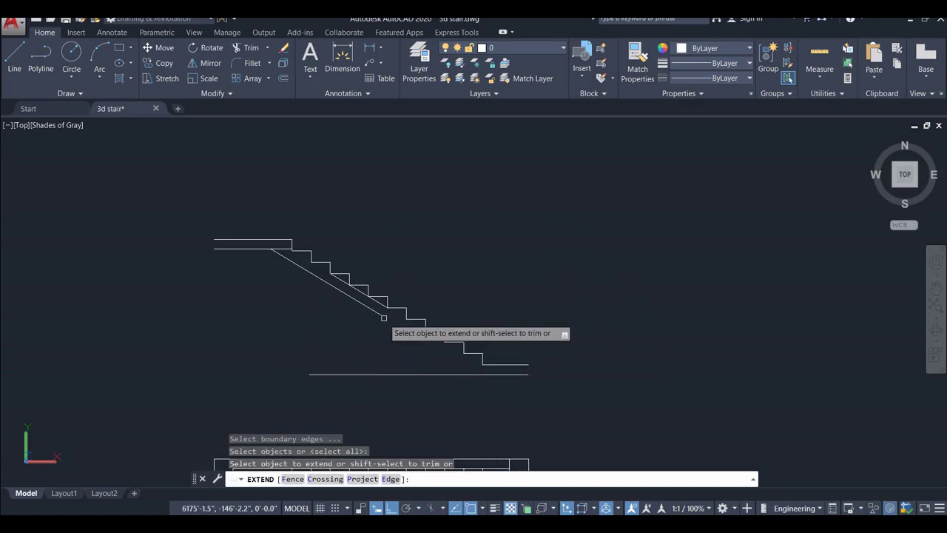
pyautogui.click(372, 313)
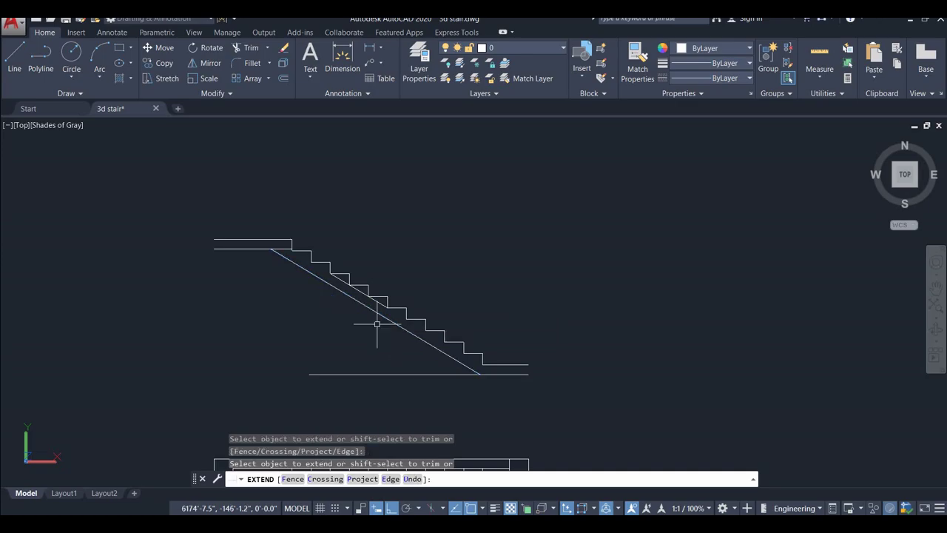
pyautogui.press('Escape')
# Draw short vertical lines closing the lower landing's right end and upper landing's left end
pyautogui.press('Return')
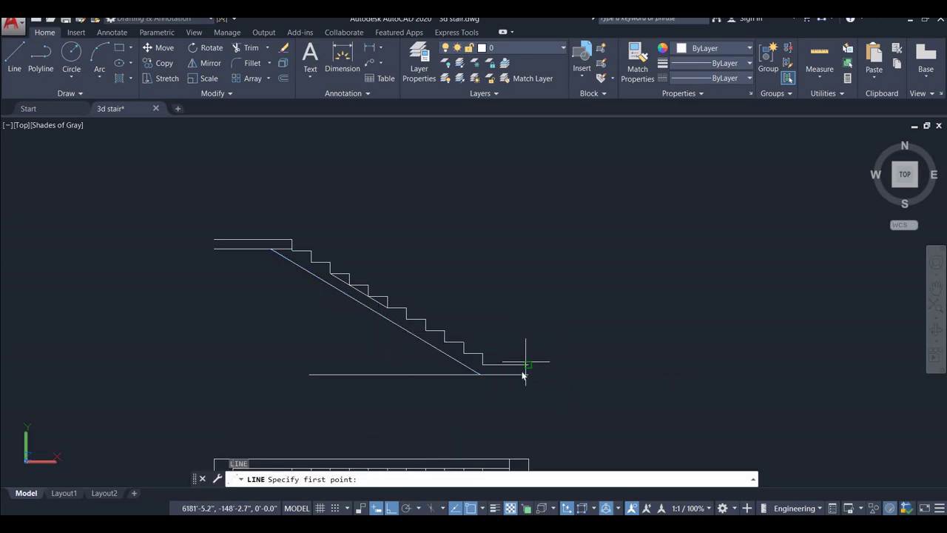
pyautogui.click(527, 365)
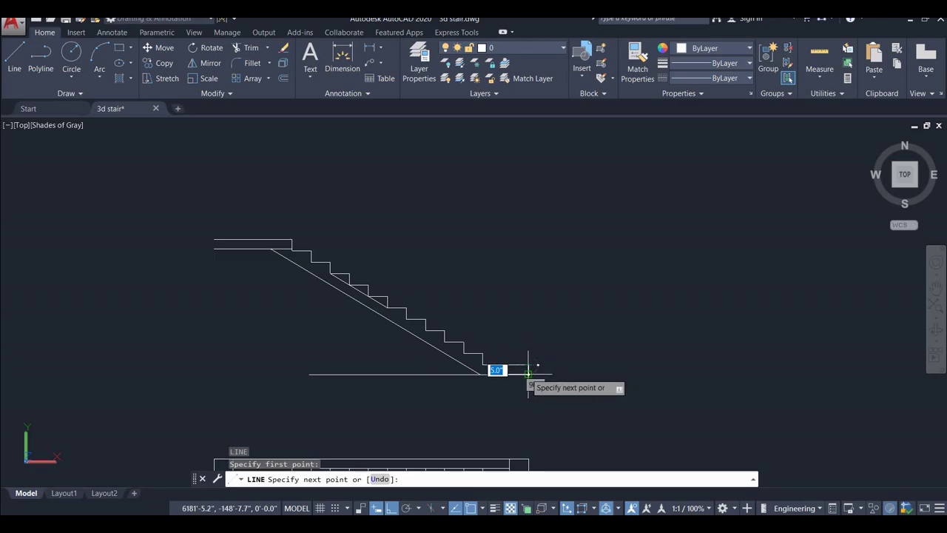
pyautogui.click(528, 373)
pyautogui.press('Return')
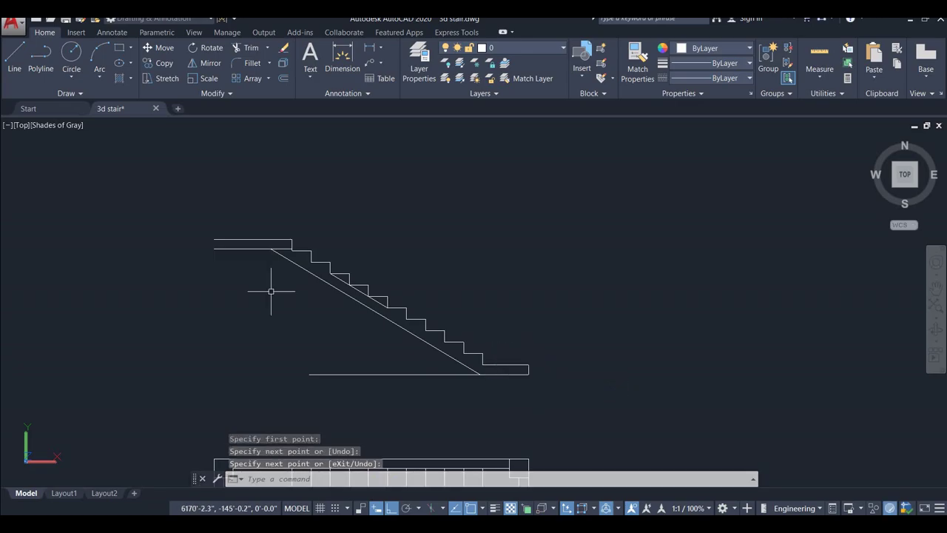
pyautogui.press('Return')
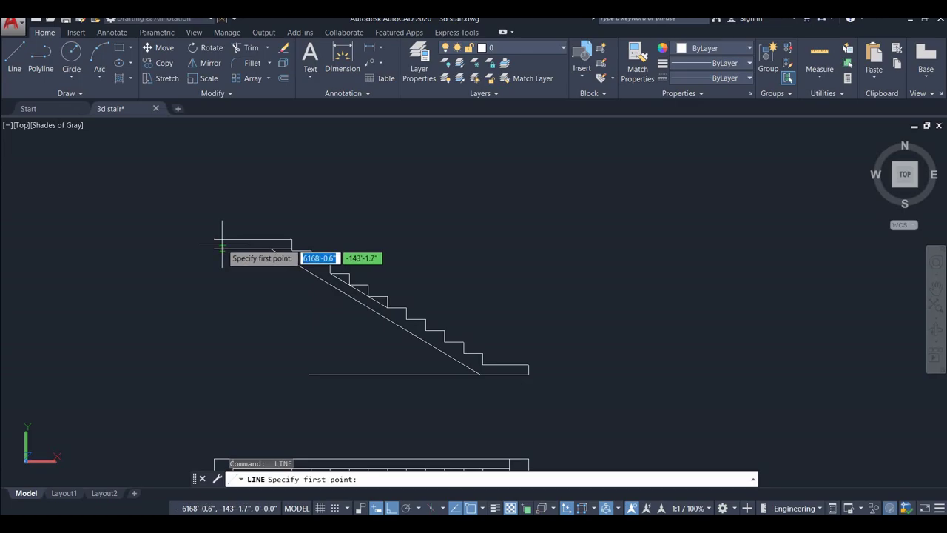
pyautogui.click(214, 241)
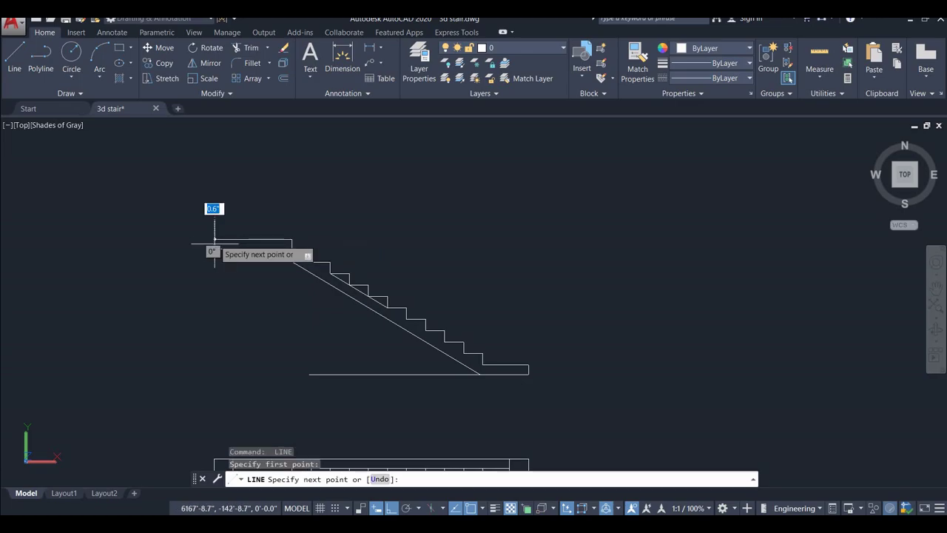
pyautogui.click(215, 248)
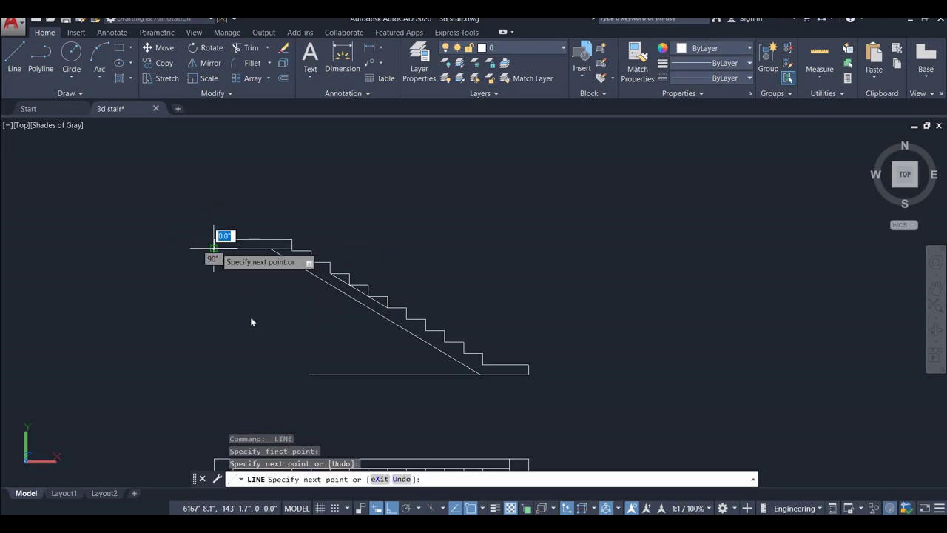
pyautogui.press('Escape')
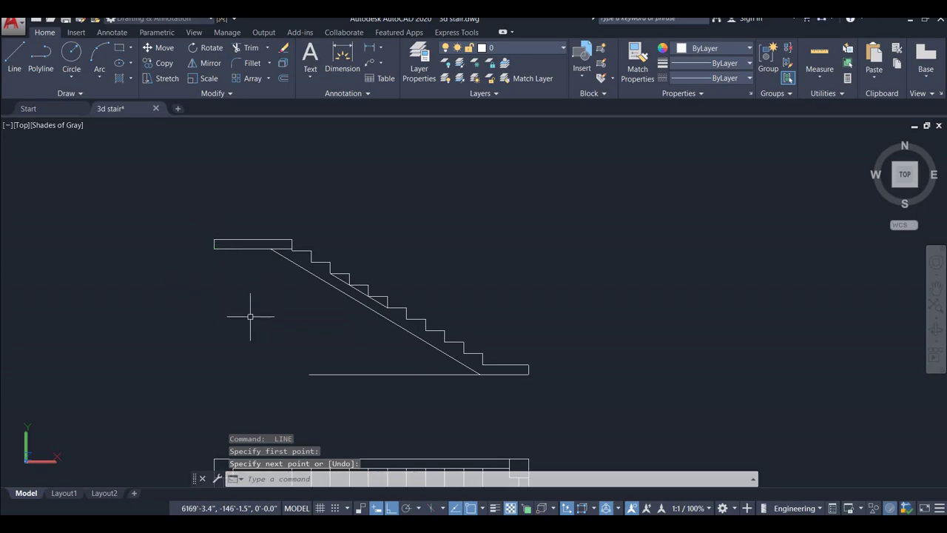
pyautogui.press('Escape')
# Erase the leftover sloped line from the flight
pyautogui.scroll(2, 344, 281)
pyautogui.scroll(2, 360, 289)
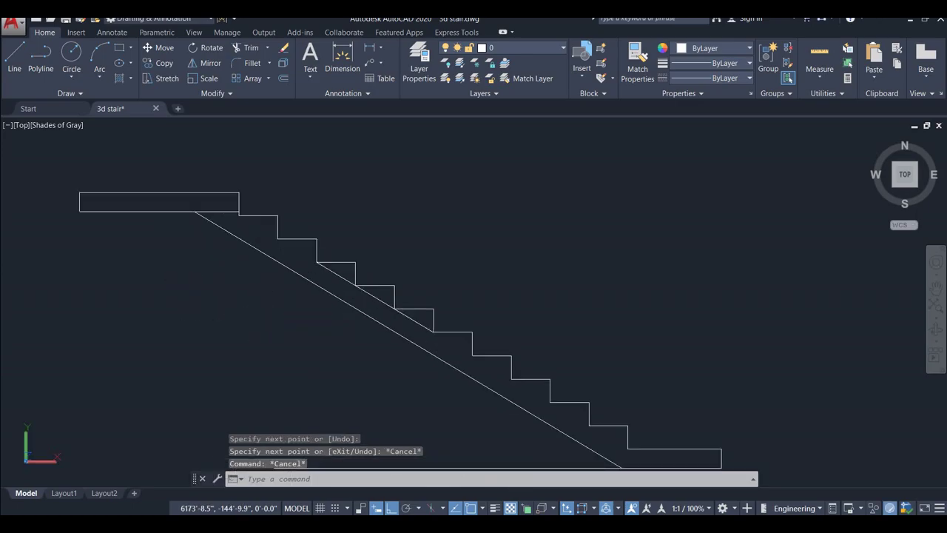
pyautogui.click(363, 289)
pyautogui.press('Delete')
pyautogui.scroll(-2, 363, 285)
pyautogui.moveTo(382, 287); pyautogui.dragTo(401, 231, button='middle')
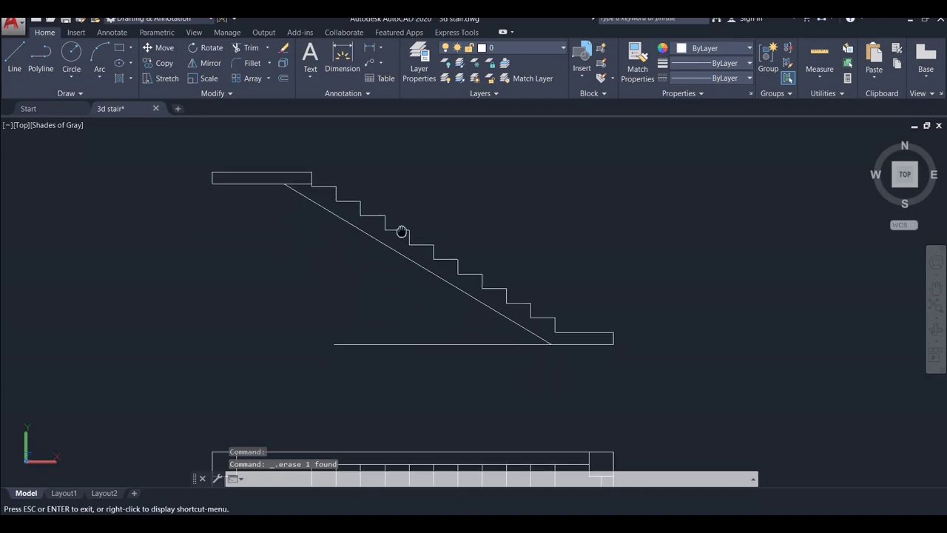
pyautogui.scroll(2, 442, 312)
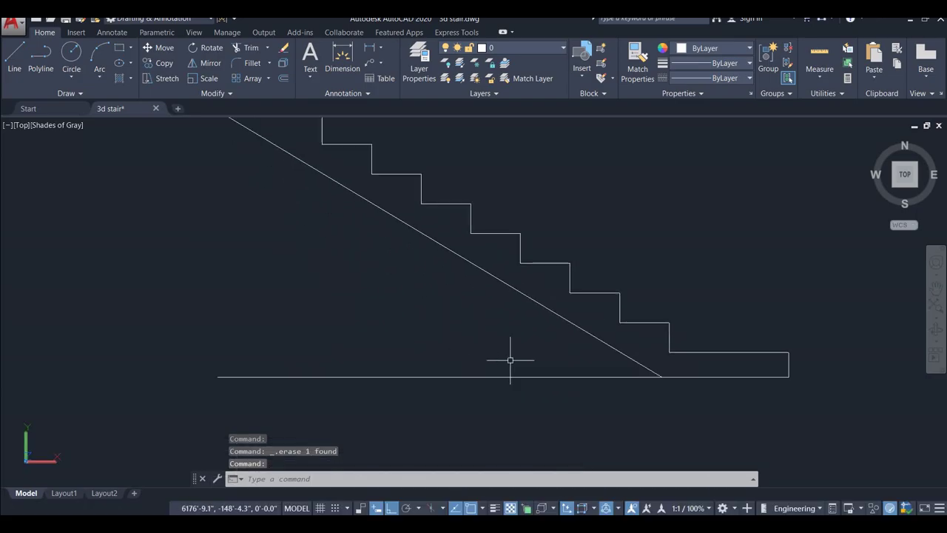
pyautogui.write('tr')
pyautogui.press('Return')
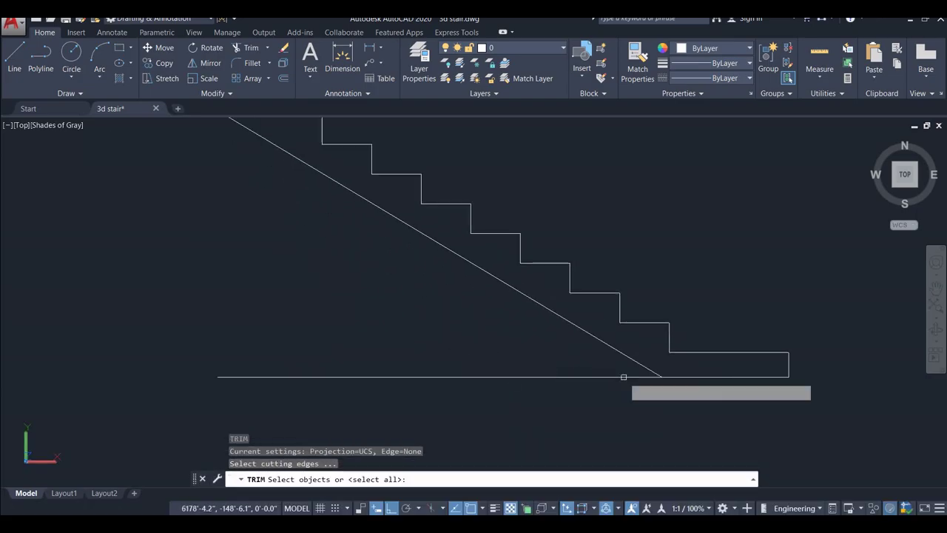
# Trim the base line past the waist line's foot and the upper landing's bottom edge past the slope
pyautogui.press('Return')
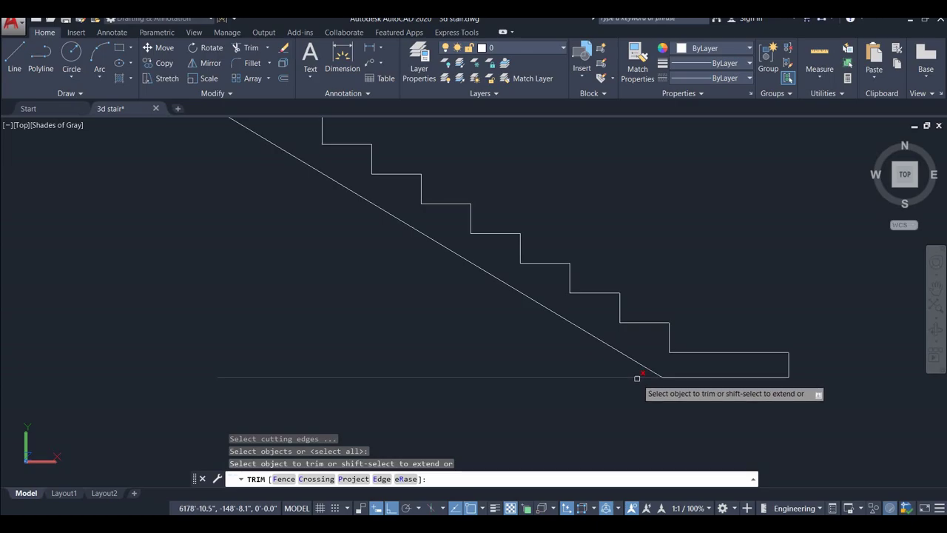
pyautogui.click(637, 378)
pyautogui.press('Escape')
pyautogui.scroll(-4, 636, 376)
pyautogui.moveTo(636, 376); pyautogui.dragTo(547, 338, button='middle')
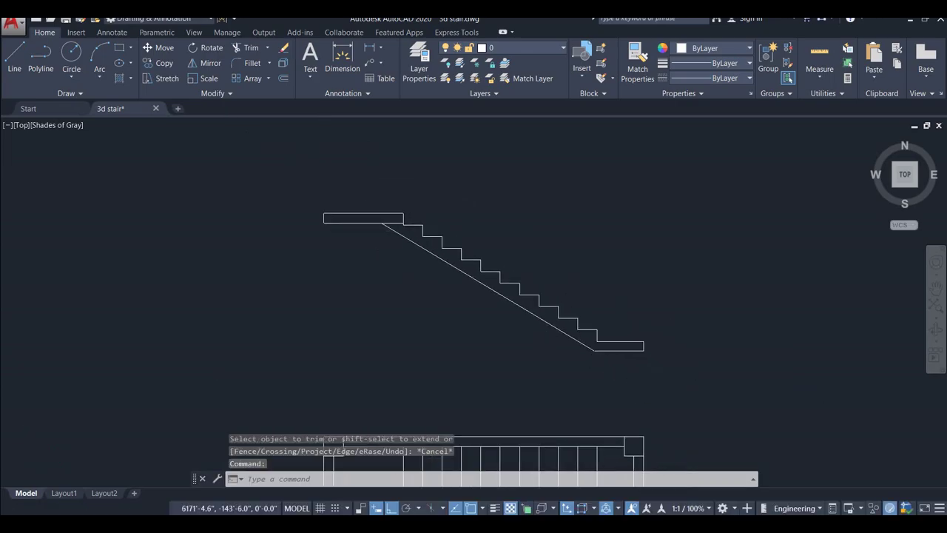
pyautogui.scroll(4, 410, 231)
pyautogui.press('Return')
pyautogui.press('Return')
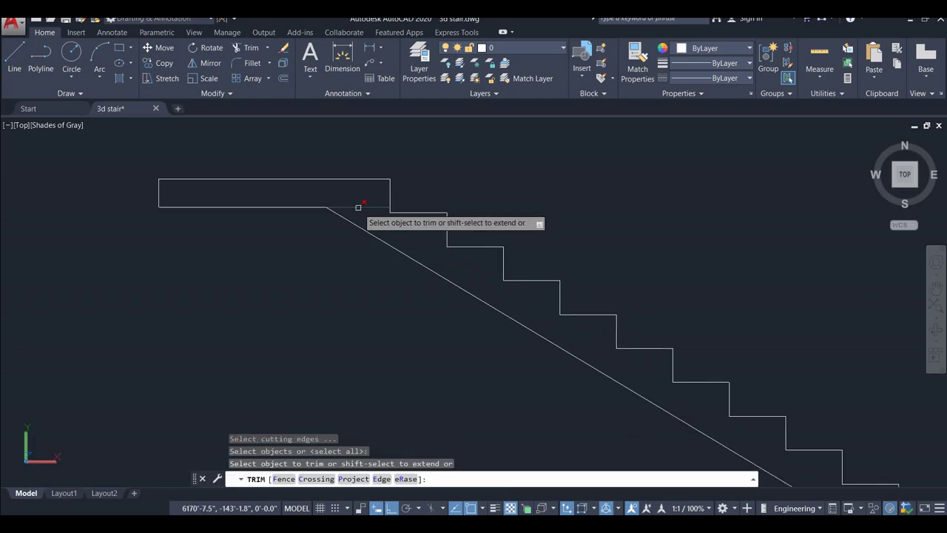
pyautogui.click(357, 208)
pyautogui.press('Escape')
pyautogui.scroll(-2, 357, 222)
pyautogui.scroll(-2, 357, 221)
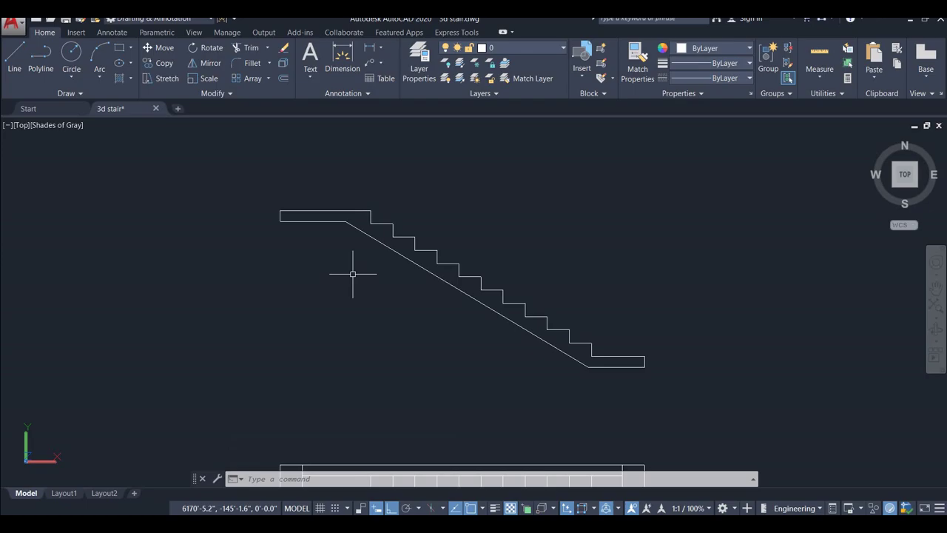
pyautogui.click(360, 196)
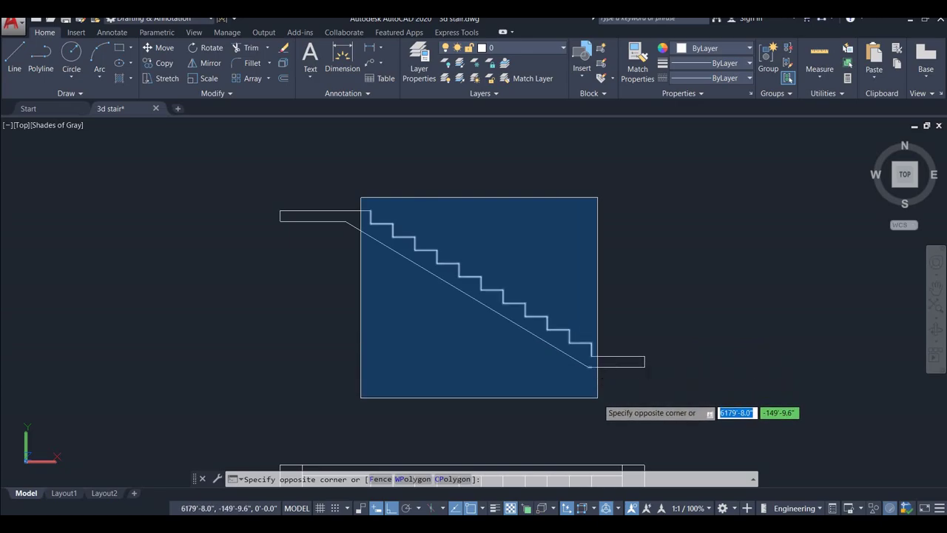
# Mirror the selected steps about the landing line, keeping the original flight
pyautogui.click(597, 397)
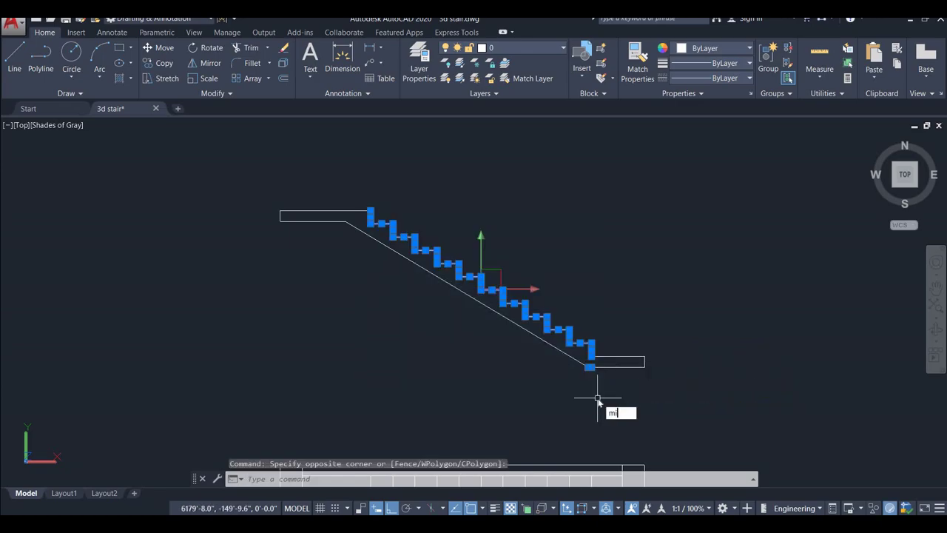
pyautogui.press('Return')
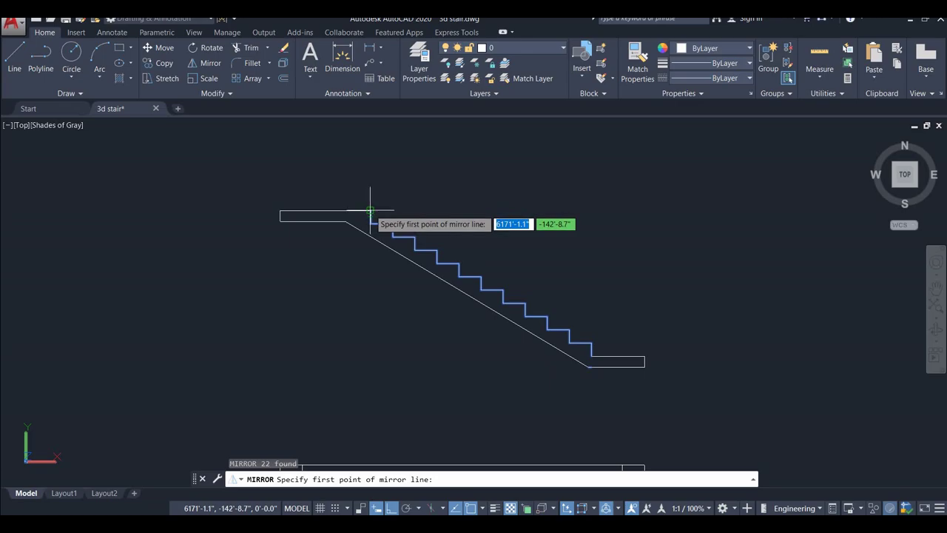
pyautogui.click(370, 211)
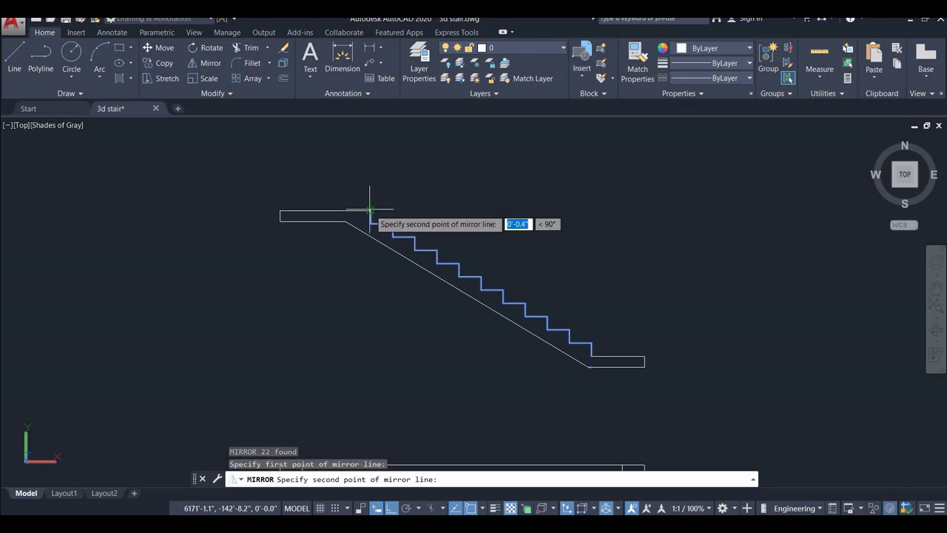
pyautogui.click(281, 213)
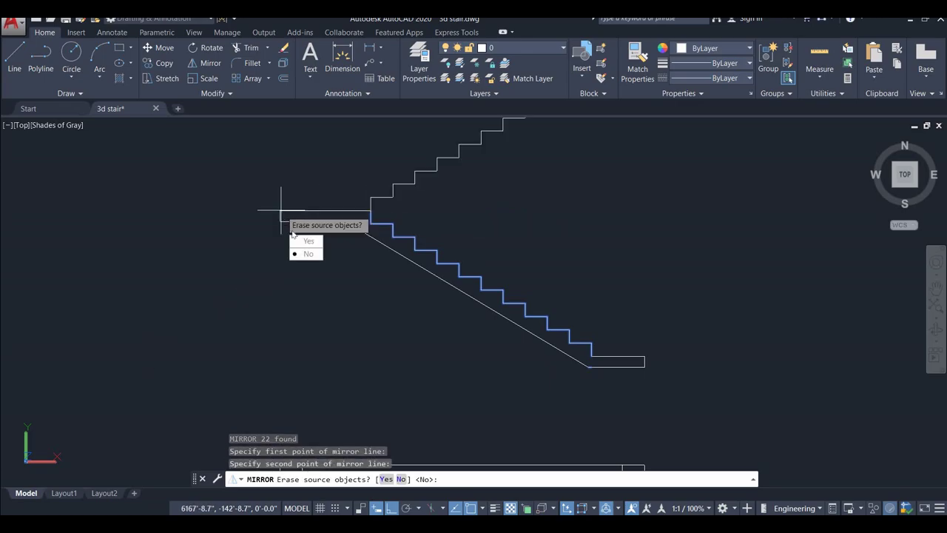
pyautogui.press('Return')
# Delete the stray short line at the top of the stair
pyautogui.scroll(-2, 233, 297)
pyautogui.scroll(-2, 233, 304)
pyautogui.scroll(3, 400, 240)
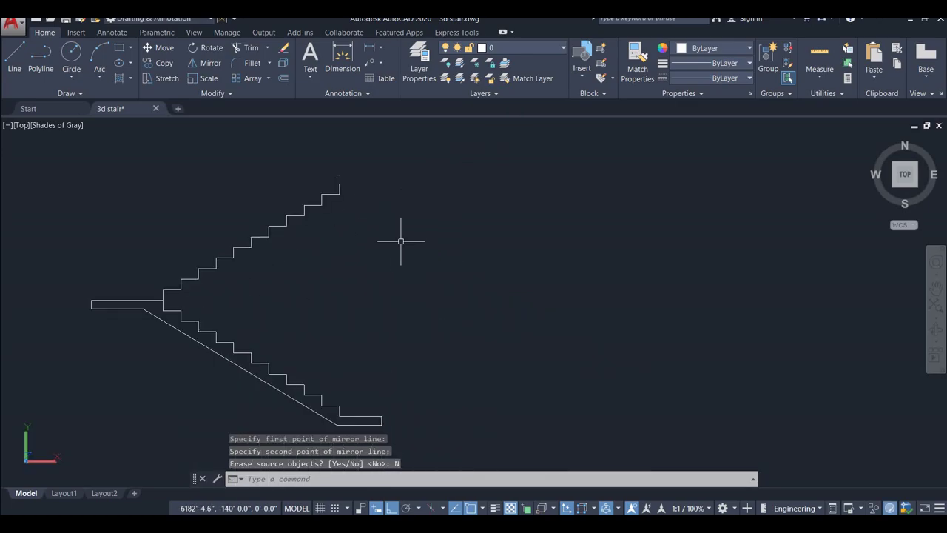
pyautogui.scroll(1, 342, 171)
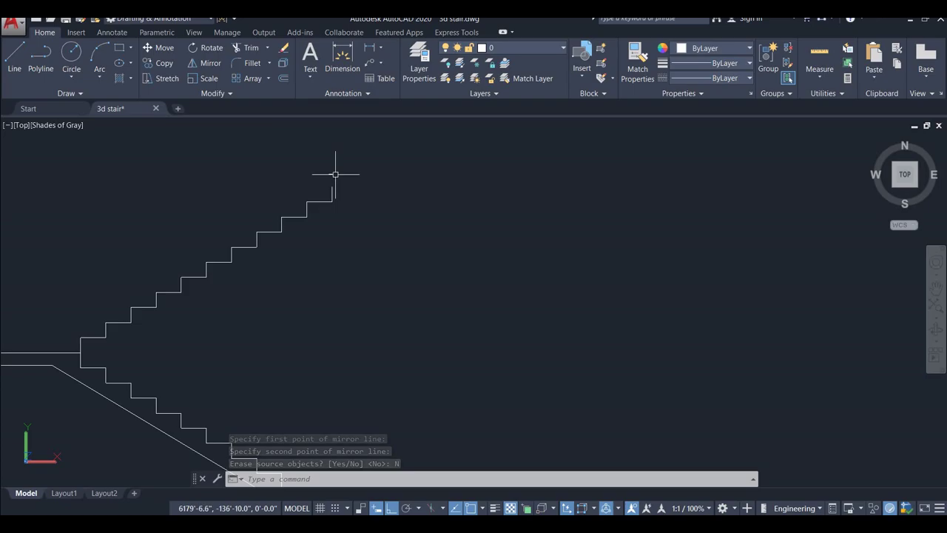
pyautogui.click(332, 176)
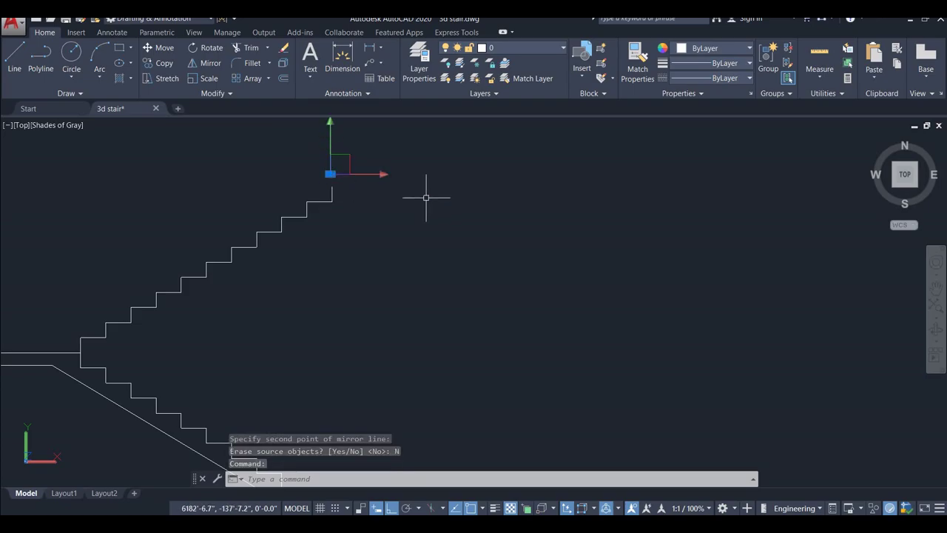
pyautogui.press('Delete')
pyautogui.scroll(-4, 427, 197)
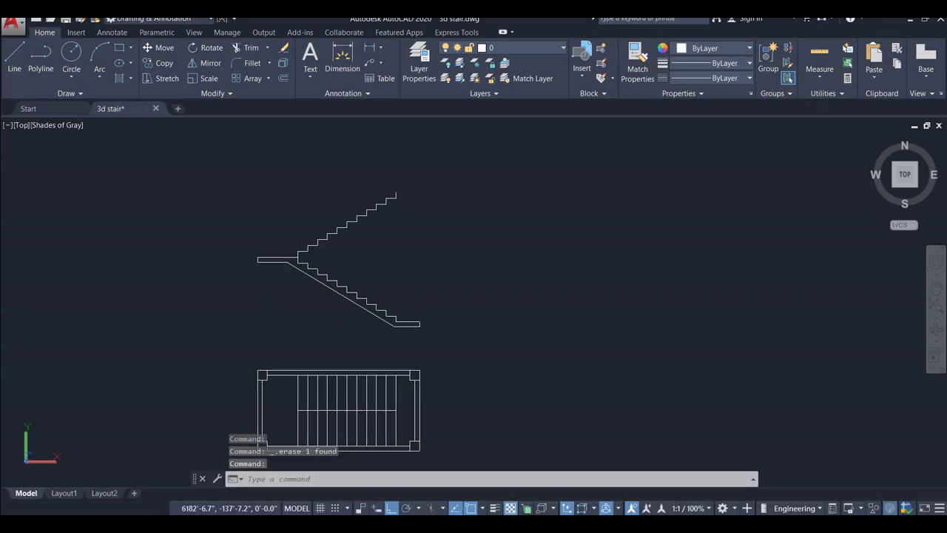
# Draw a short horizontal tread line from the top stair corner, using snap tracking for alignment
pyautogui.scroll(2, 394, 239)
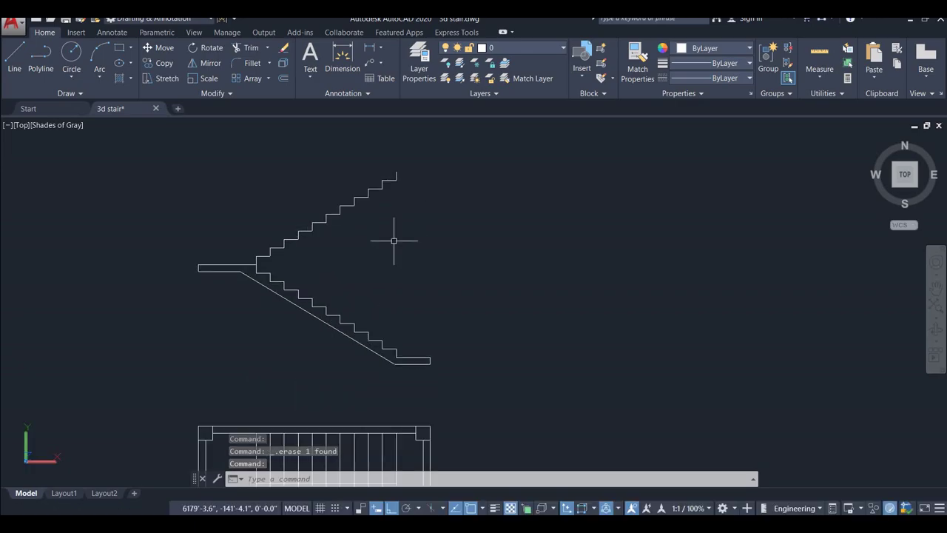
pyautogui.write('l')
pyautogui.press('Return')
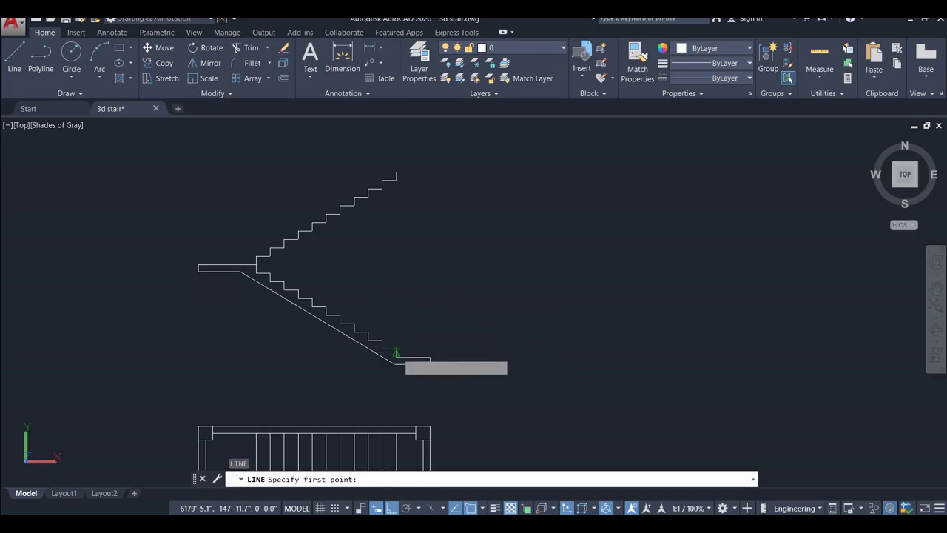
pyautogui.click(397, 355)
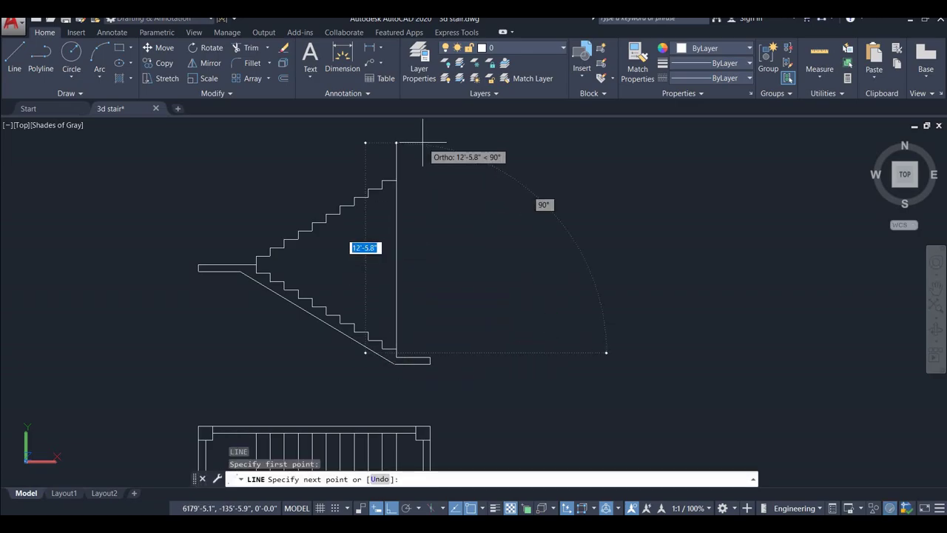
pyautogui.press('Escape')
pyautogui.press('Return')
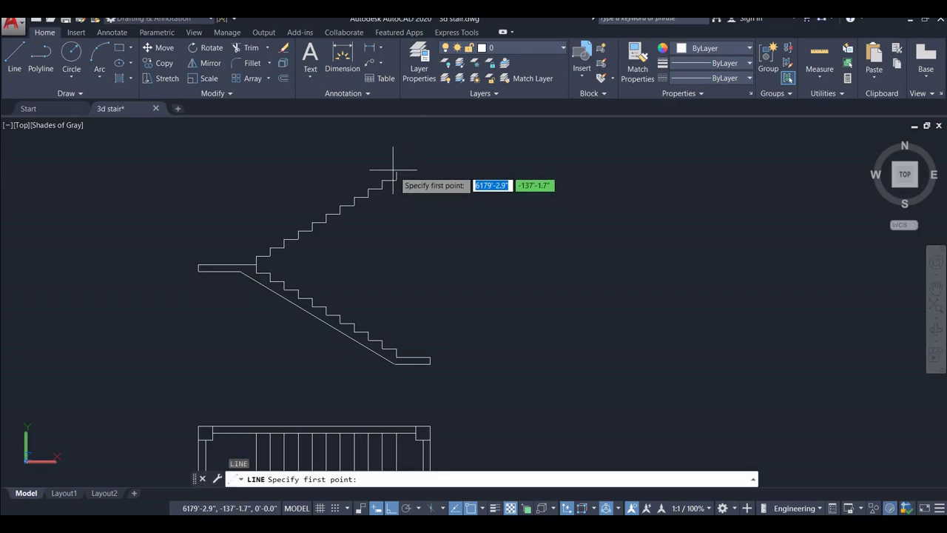
pyautogui.click(396, 171)
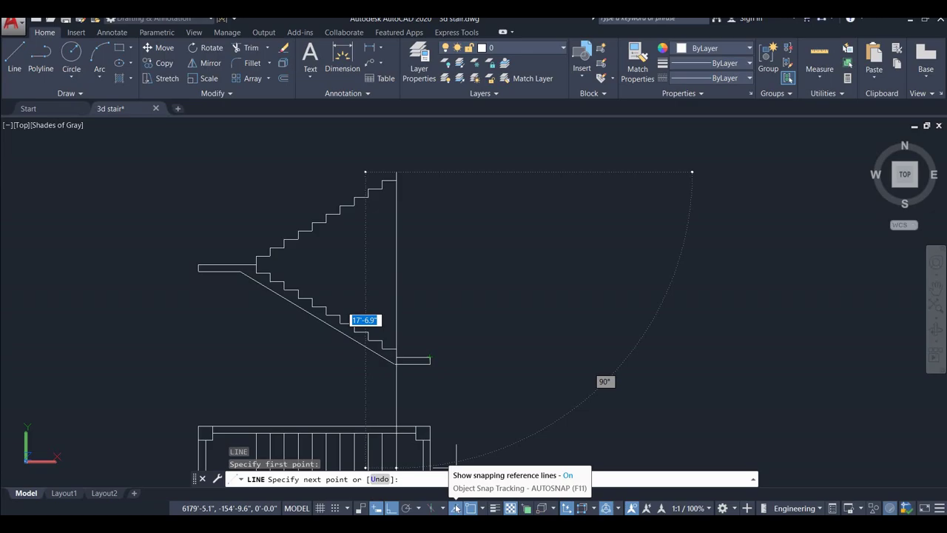
pyautogui.click(456, 507)
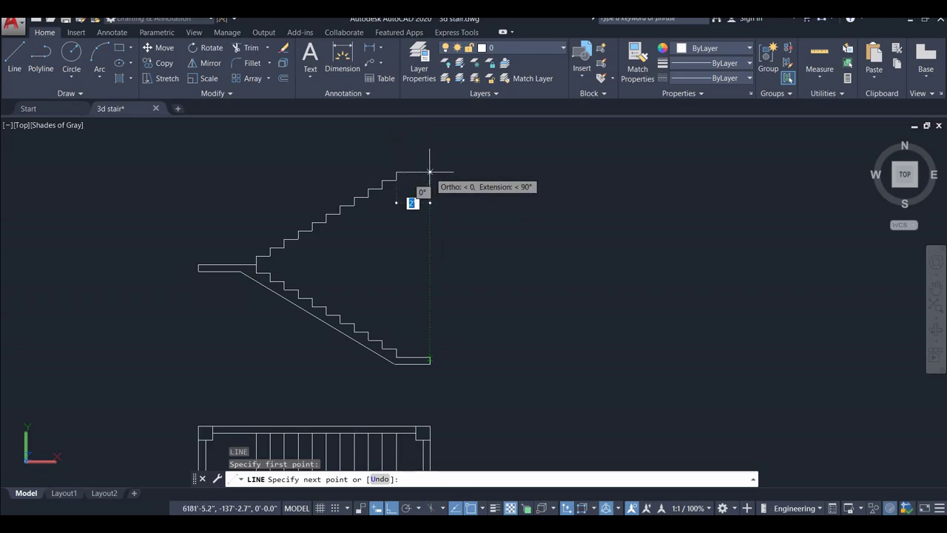
pyautogui.click(429, 171)
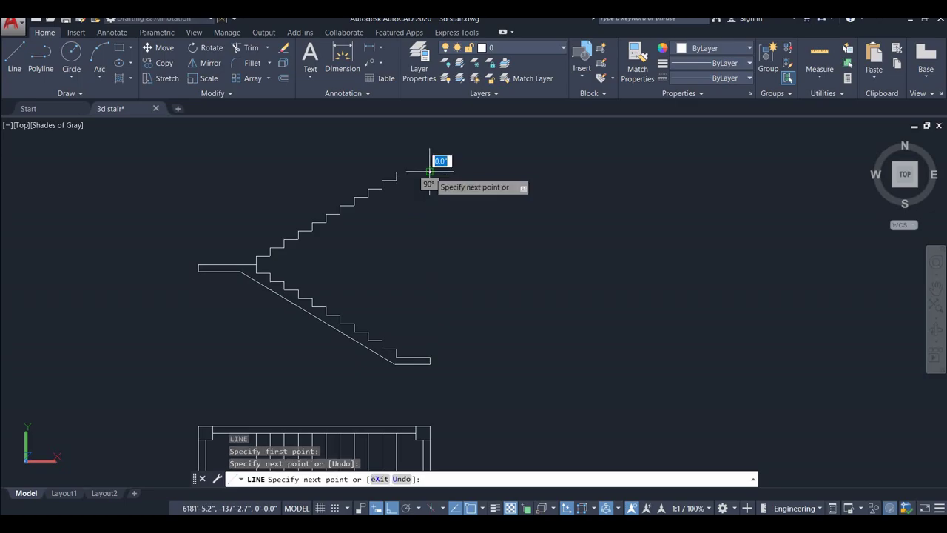
pyautogui.press('Escape')
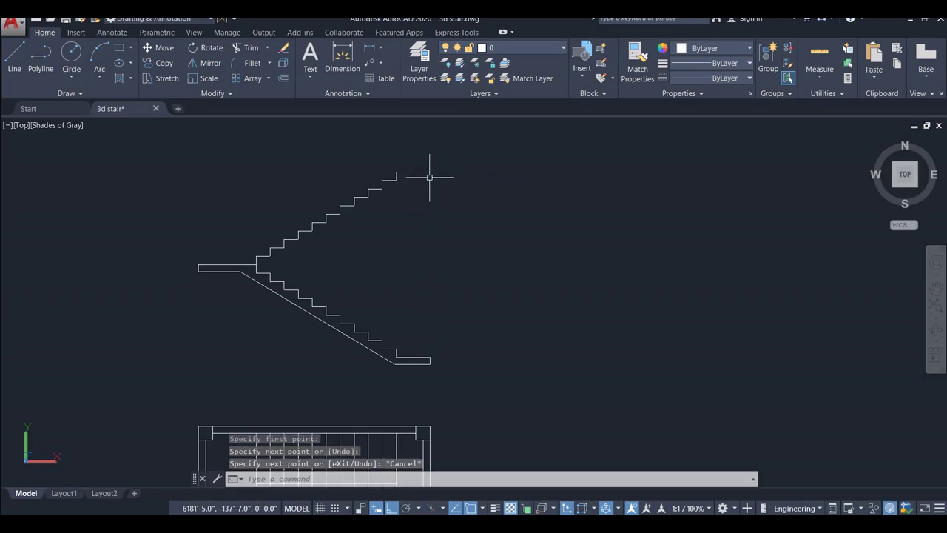
pyautogui.scroll(2, 355, 175)
pyautogui.moveTo(335, 188); pyautogui.dragTo(372, 218, button='middle')
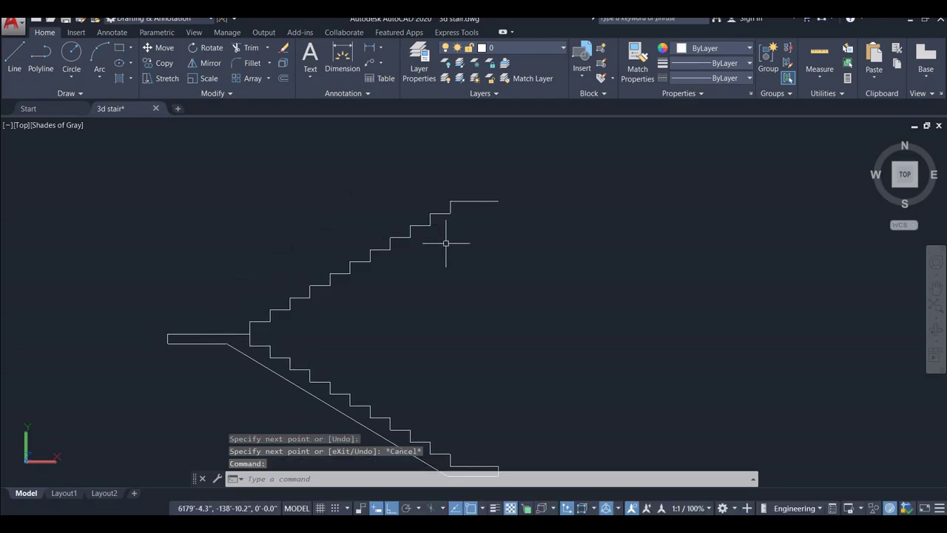
# Offset the top tread line 0'-5.0" downward
pyautogui.write('o')
pyautogui.press('Return')
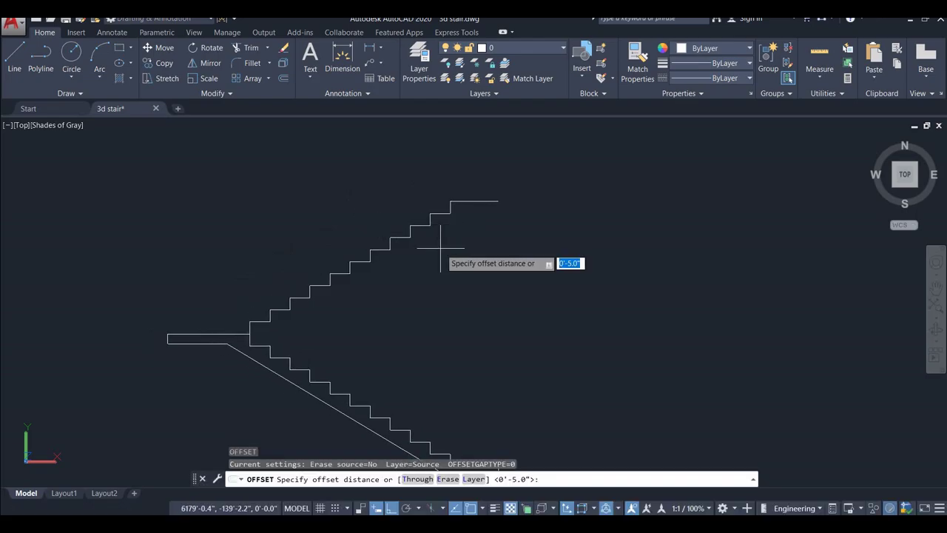
pyautogui.press('Return')
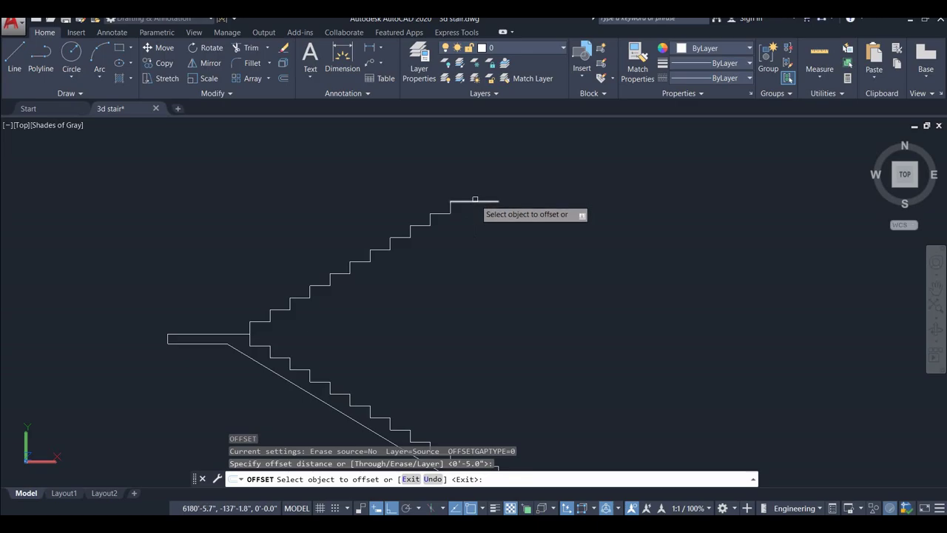
pyautogui.click(474, 198)
pyautogui.click(474, 266)
pyautogui.press('Escape')
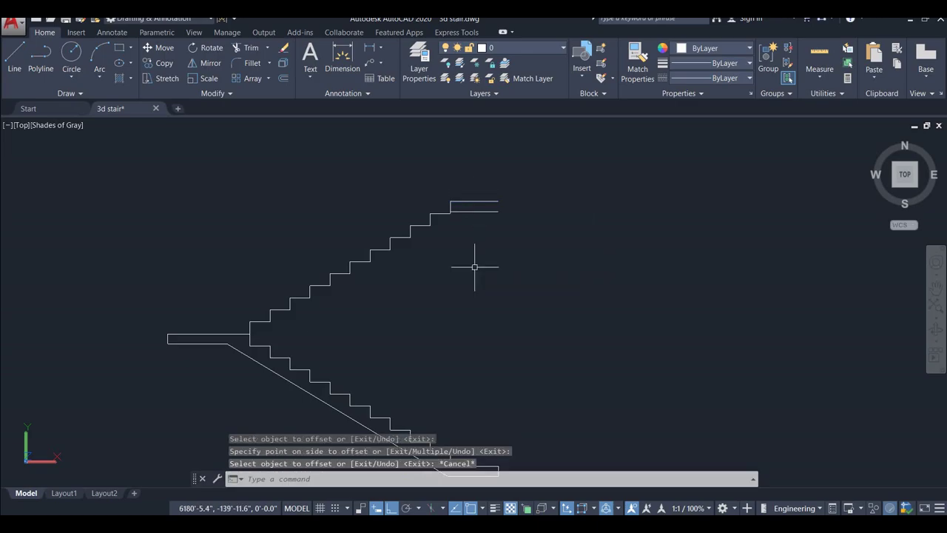
# Draw a diagonal across the step nosings and offset it 0'-5.0" below
pyautogui.write('l')
pyautogui.press('Return')
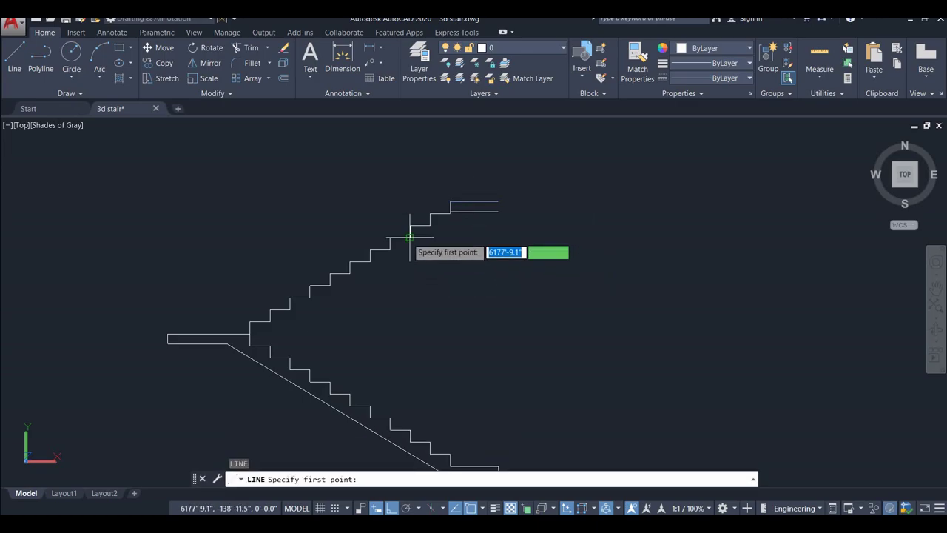
pyautogui.click(410, 237)
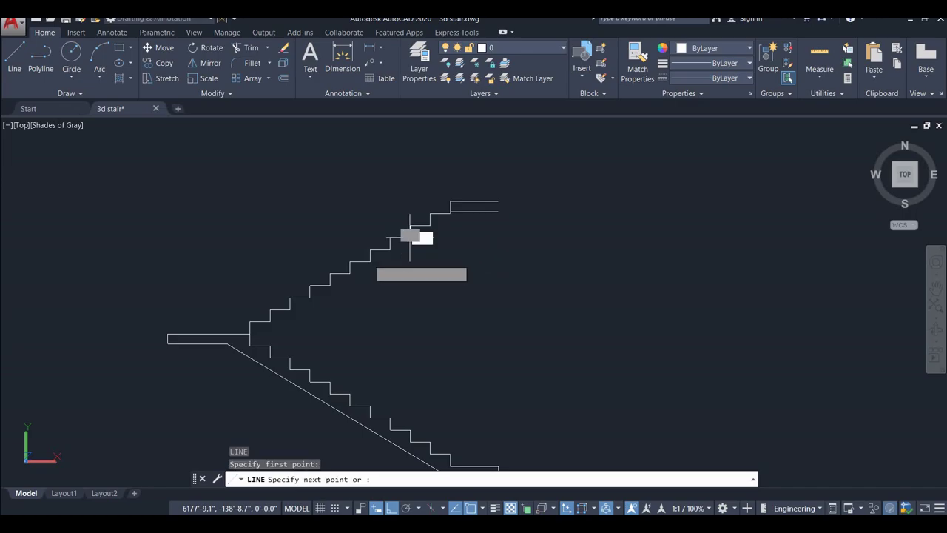
pyautogui.click(350, 273)
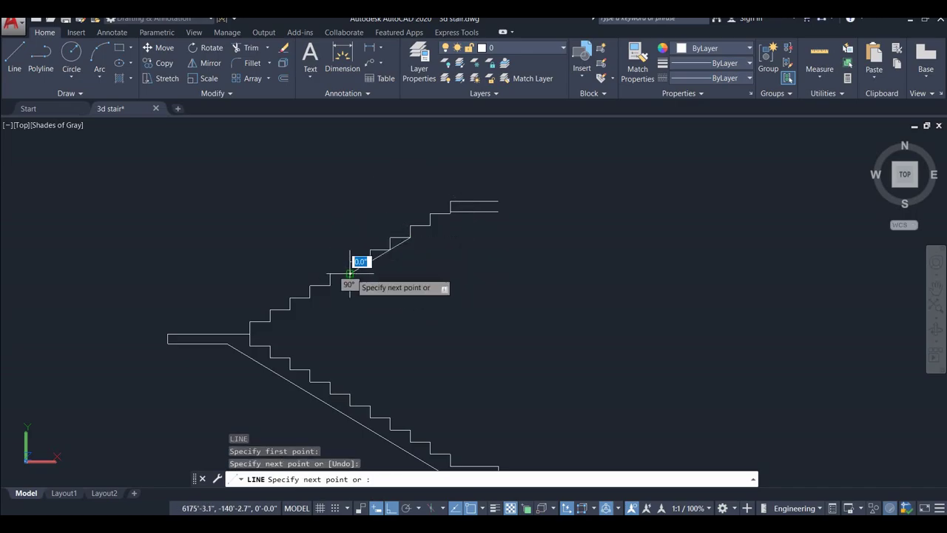
pyautogui.press('Escape')
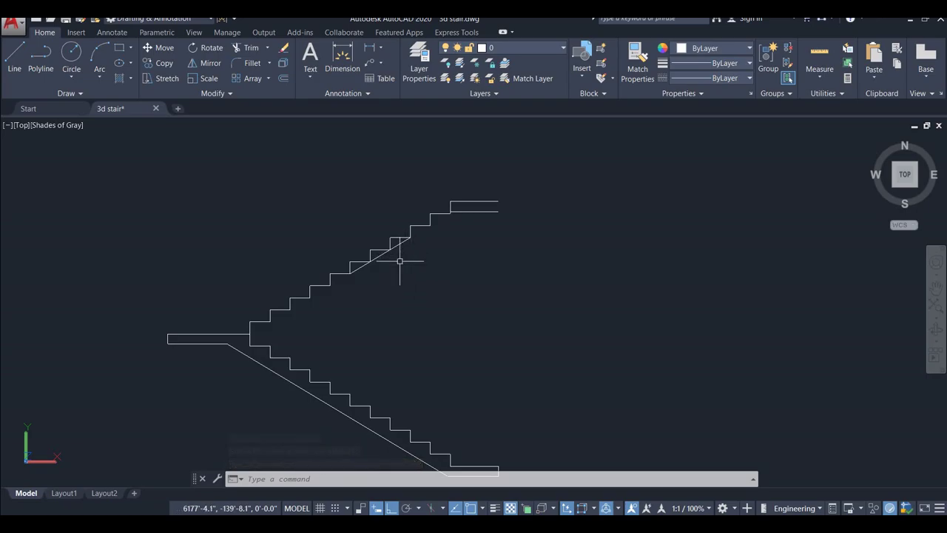
pyautogui.write('O')
pyautogui.press('Return')
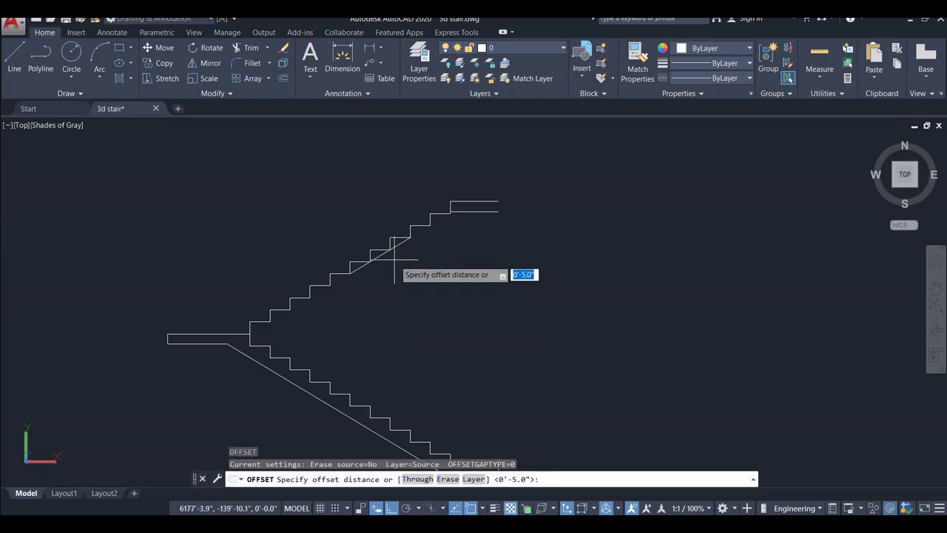
pyautogui.press('Return')
pyautogui.click(380, 254)
pyautogui.click(406, 271)
pyautogui.press('Escape')
# Extend the offset diagonal to the top landing and delete the short leftover diagonal
pyautogui.write('x')
pyautogui.press('Return')
pyautogui.press('Return')
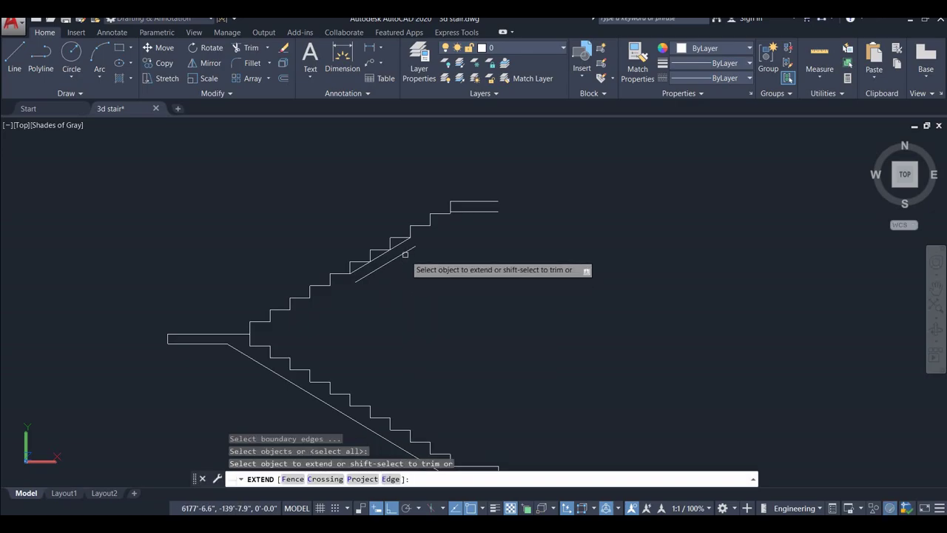
pyautogui.click(405, 254)
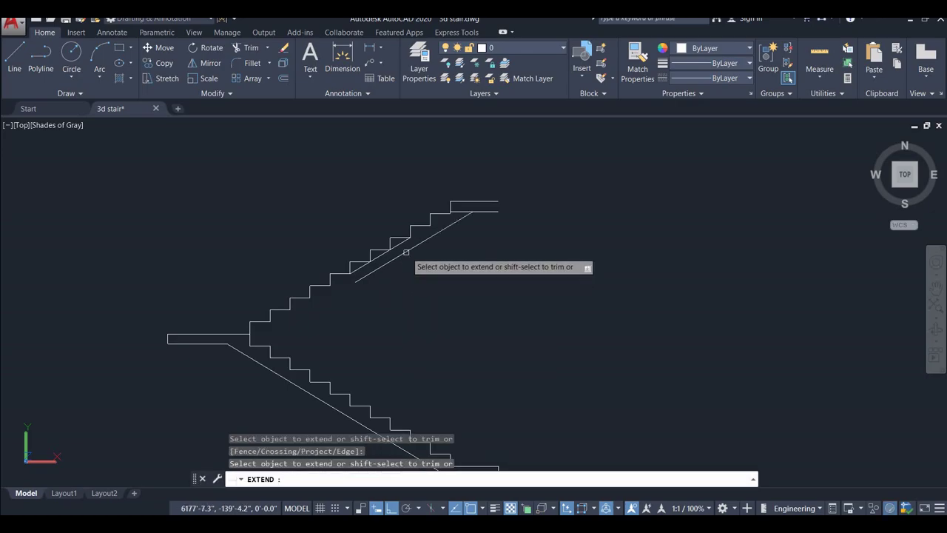
pyautogui.press('Escape')
pyautogui.click(362, 267)
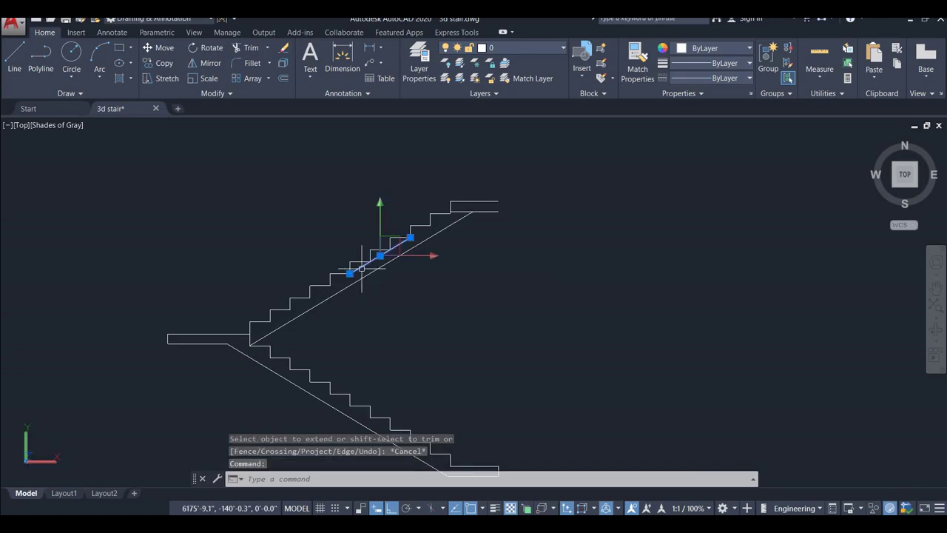
pyautogui.press('Delete')
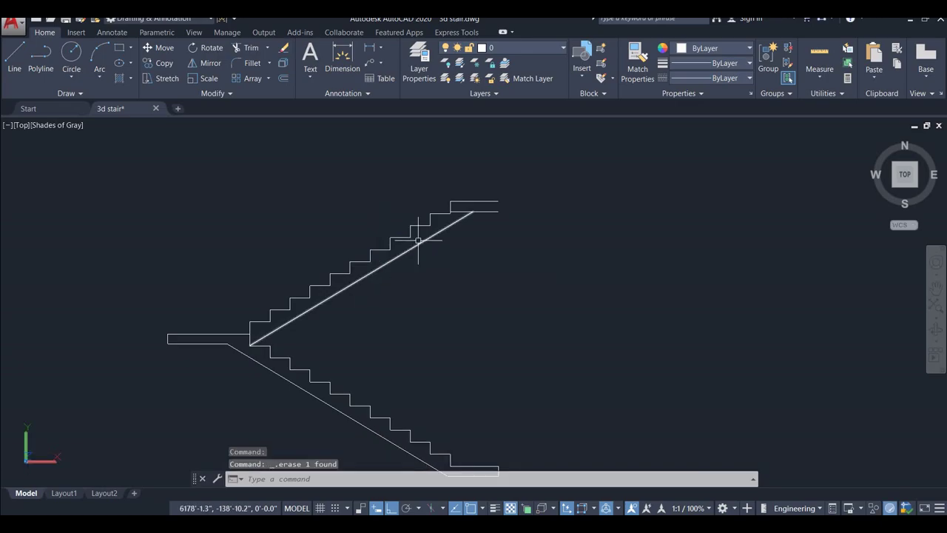
pyautogui.write('tr')
pyautogui.press('Return')
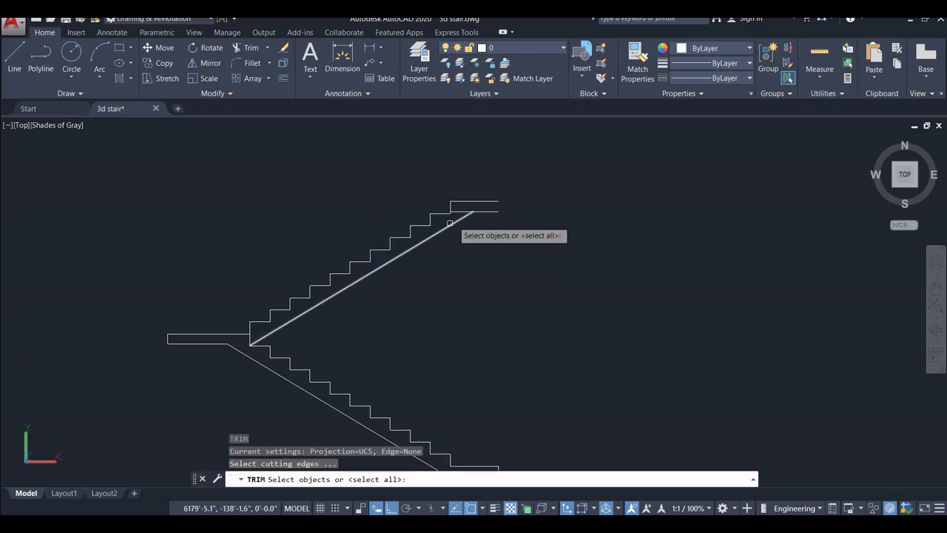
# Trim the leftover top-step segment and close the top step with a short vertical line
pyautogui.press('Return')
pyautogui.click(459, 209)
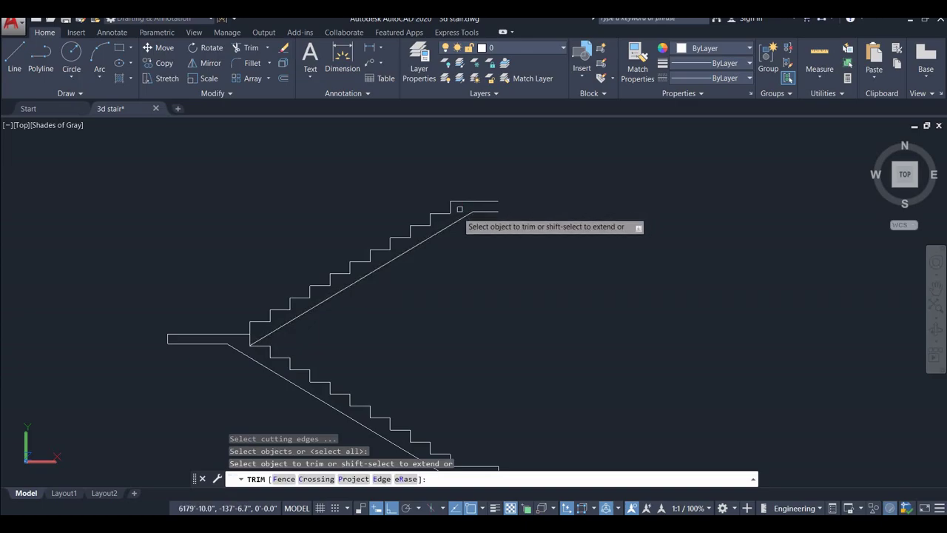
pyautogui.press('Escape')
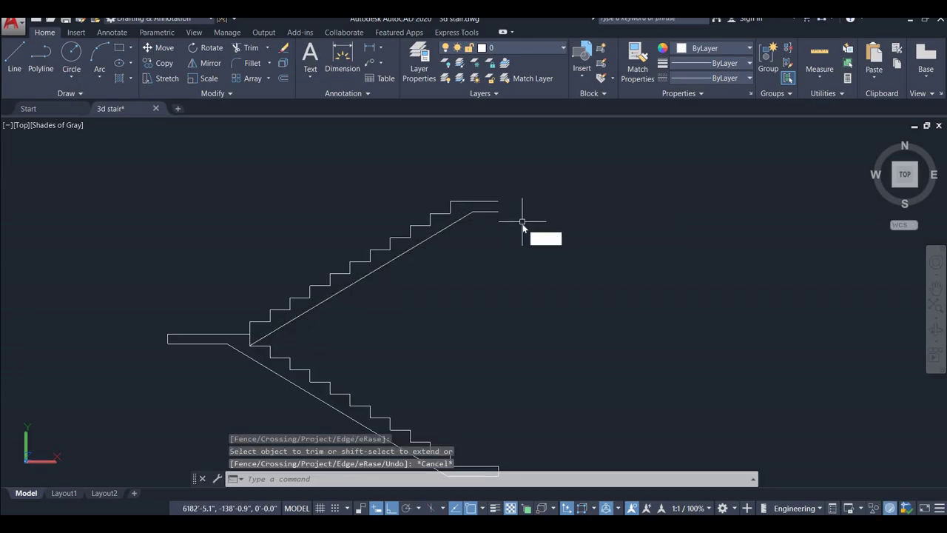
pyautogui.write('l')
pyautogui.press('Return')
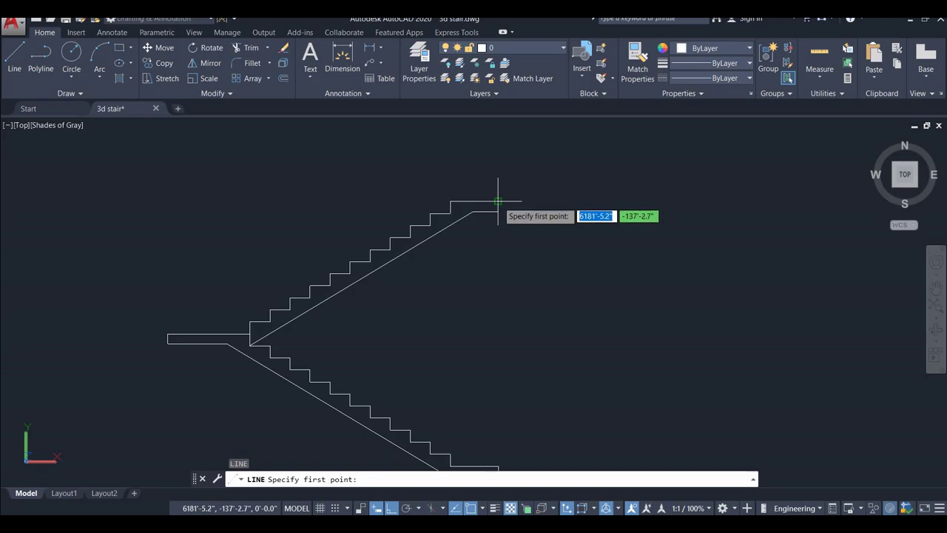
pyautogui.click(498, 201)
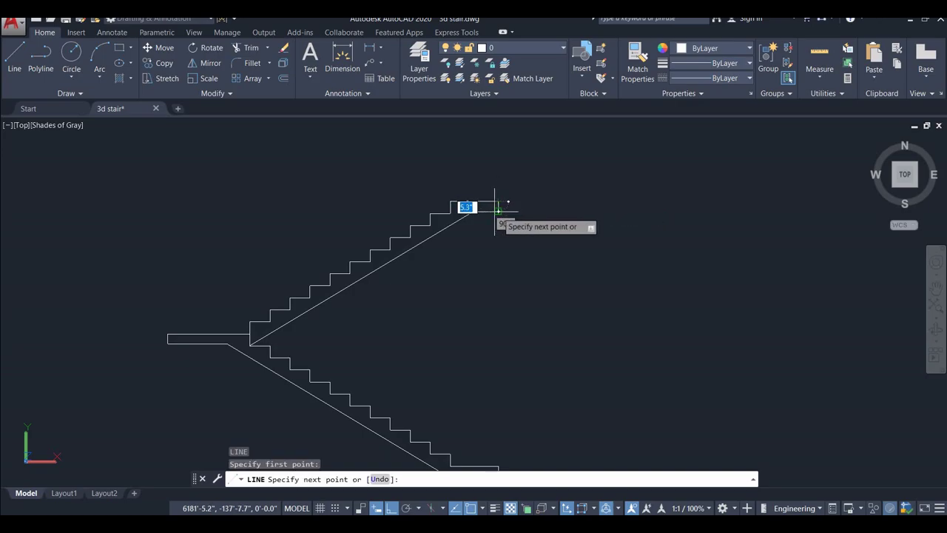
pyautogui.click(497, 211)
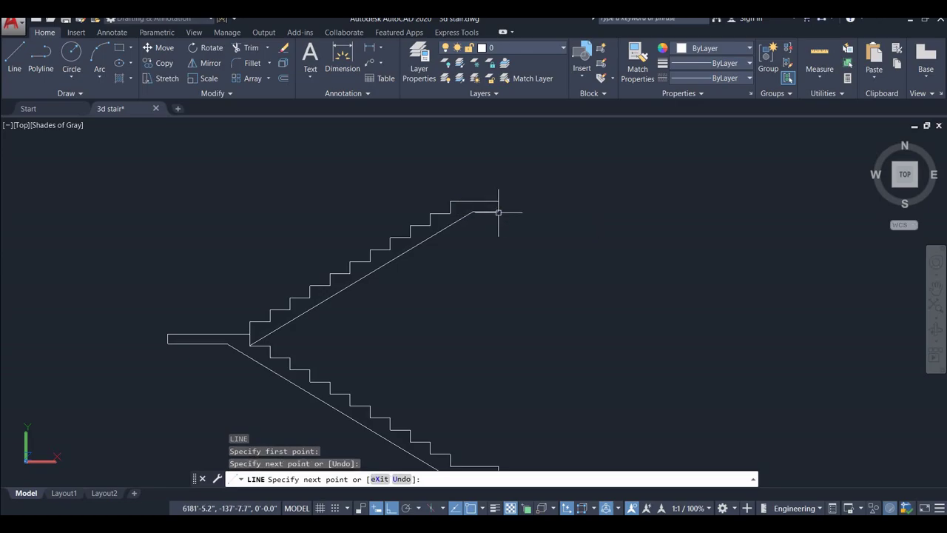
pyautogui.press('Escape')
# Reposition and zoom the view to review the completed upper-flight outline
pyautogui.scroll(-2, 558, 236)
pyautogui.moveTo(558, 235); pyautogui.dragTo(562, 218, button='middle')
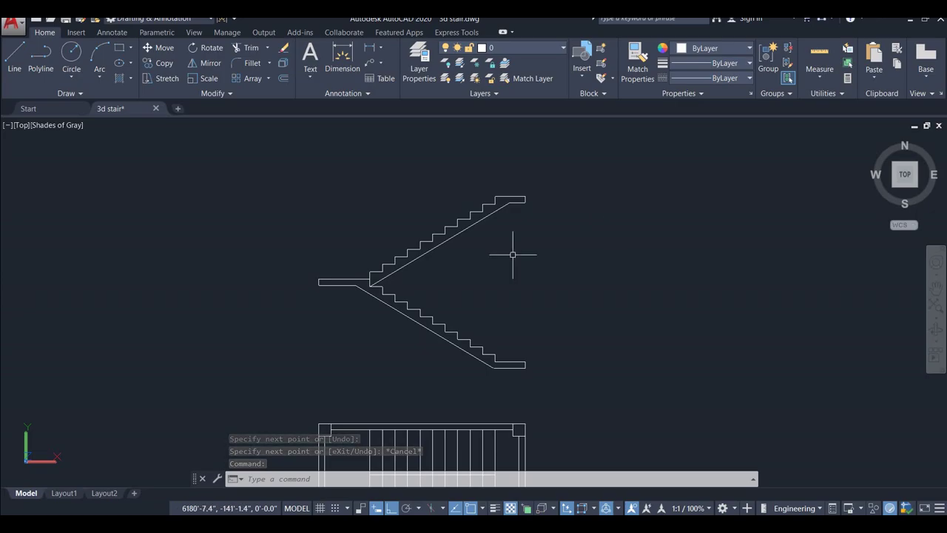
pyautogui.scroll(3, 379, 274)
pyautogui.scroll(2, 379, 275)
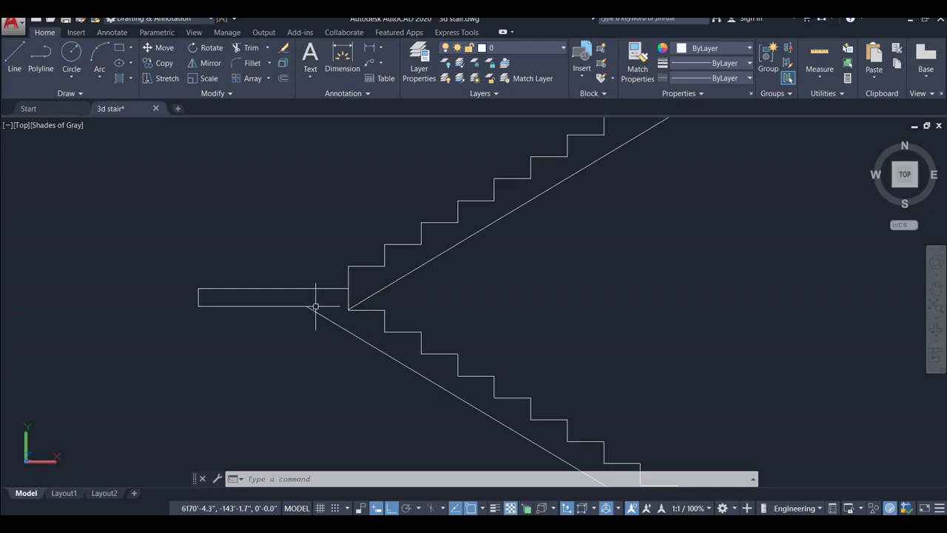
pyautogui.write('ex')
pyautogui.press('Return')
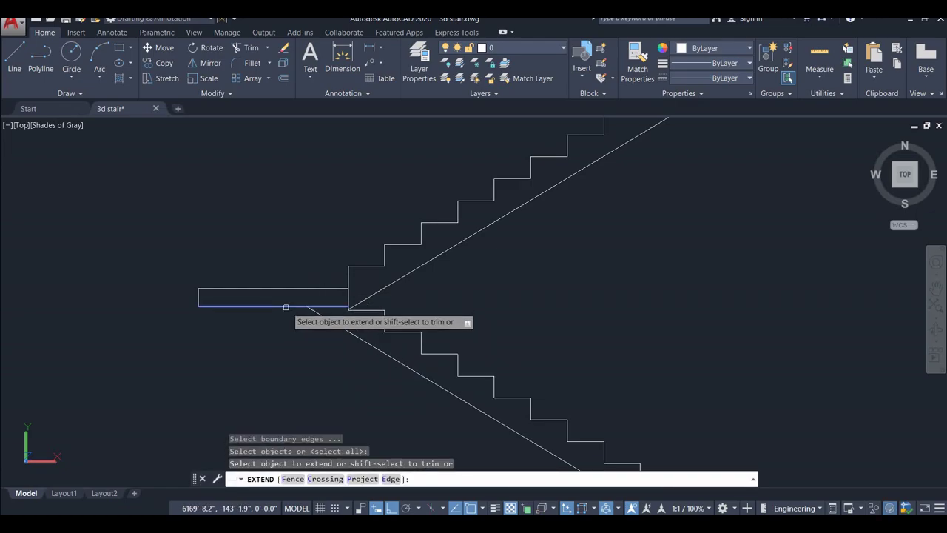
pyautogui.press('Escape')
pyautogui.scroll(-2, 283, 306)
pyautogui.scroll(-3, 299, 254)
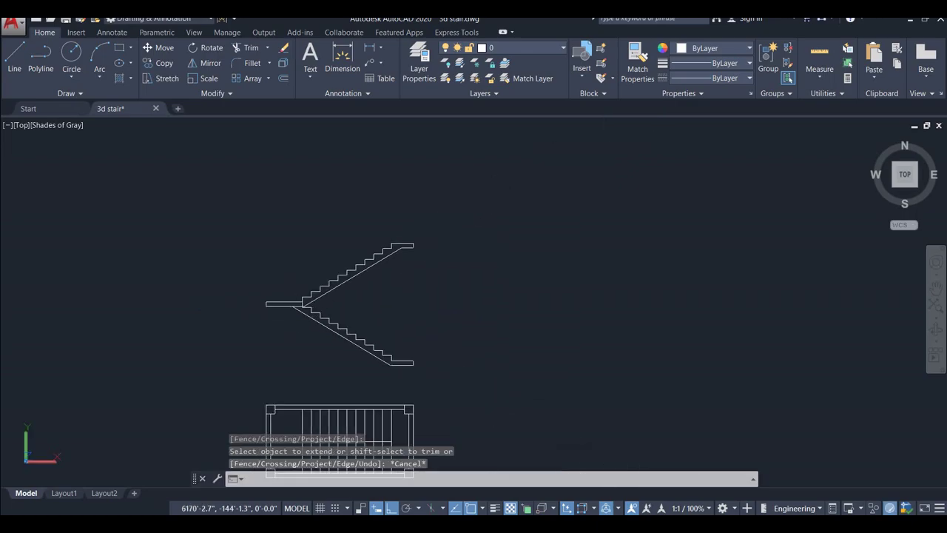
pyautogui.scroll(-2, 400, 278)
pyautogui.scroll(3, 331, 291)
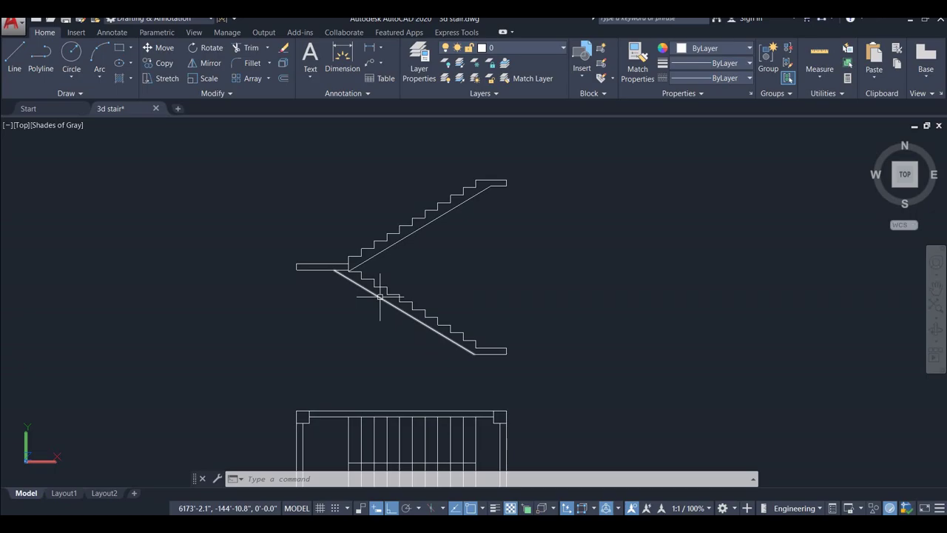
# Switch to the 3D Modeling workspace and show the stairs in an isometric ViewCube view
pyautogui.click(209, 22)
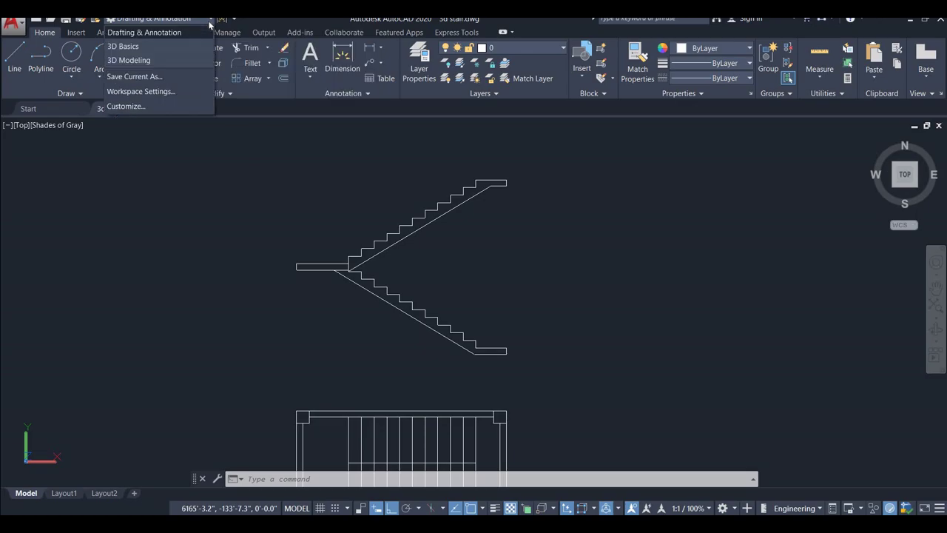
pyautogui.click(139, 63)
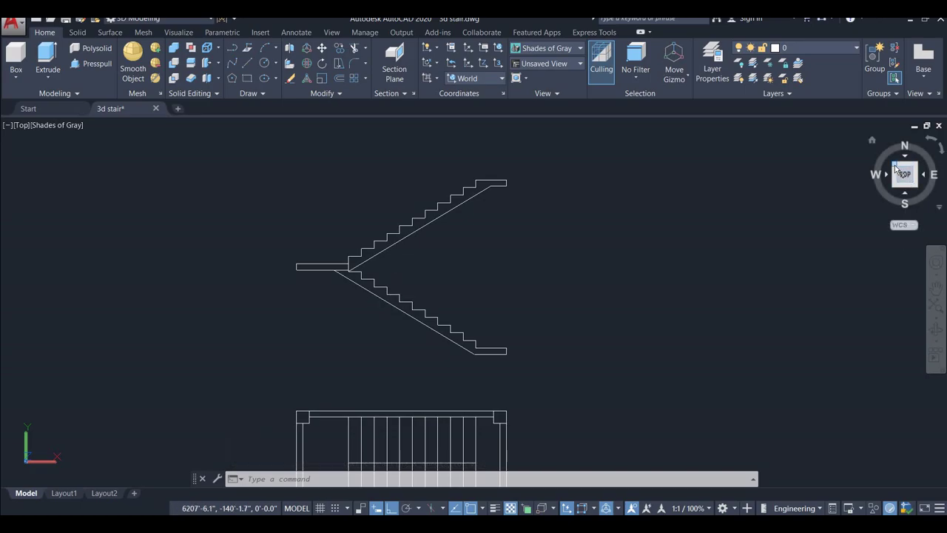
pyautogui.click(895, 169)
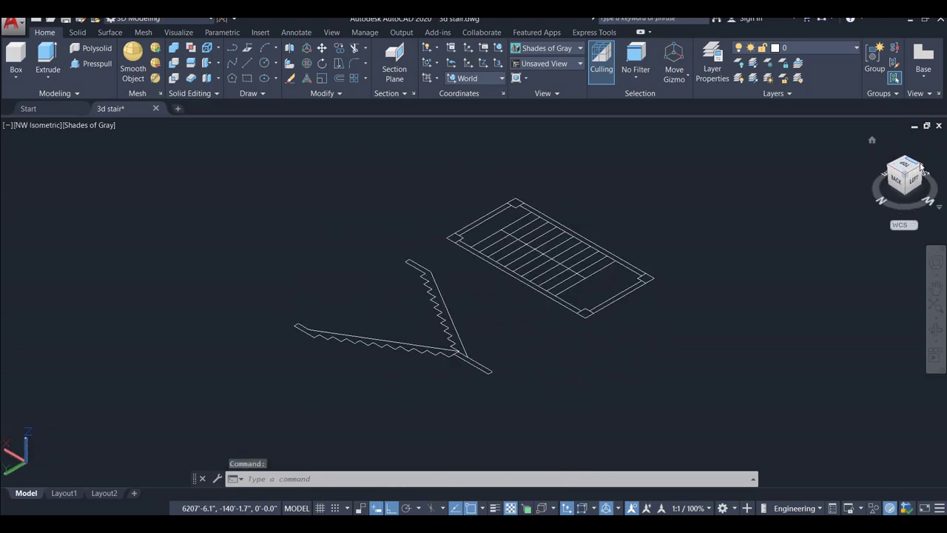
pyautogui.click(922, 170)
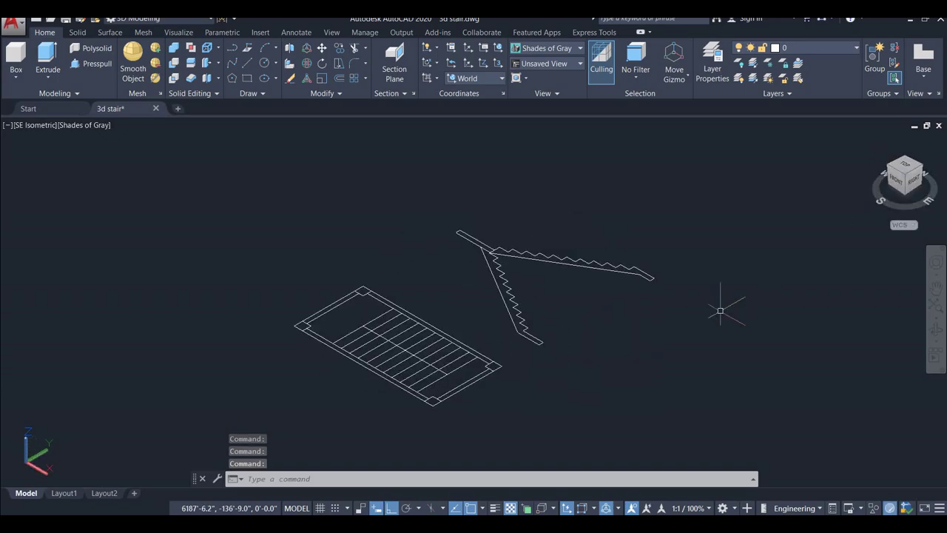
# Orbit the view so the two flight profiles face the viewer, centred on screen
pyautogui.keyDown('shift'); pyautogui.moveTo(651, 334); pyautogui.dragTo(821, 351, button='middle'); pyautogui.keyUp('shift')
pyautogui.moveTo(387, 374)
pyautogui.keyDown('shift'); pyautogui.mouseDown(button='middle')
pyautogui.moveTo(528, 390)
pyautogui.moveTo(687, 370)
pyautogui.moveTo(484, 386)
pyautogui.moveTo(658, 392)
pyautogui.mouseUp(button='middle'); pyautogui.keyUp('shift')
pyautogui.scroll(3, 503, 258)
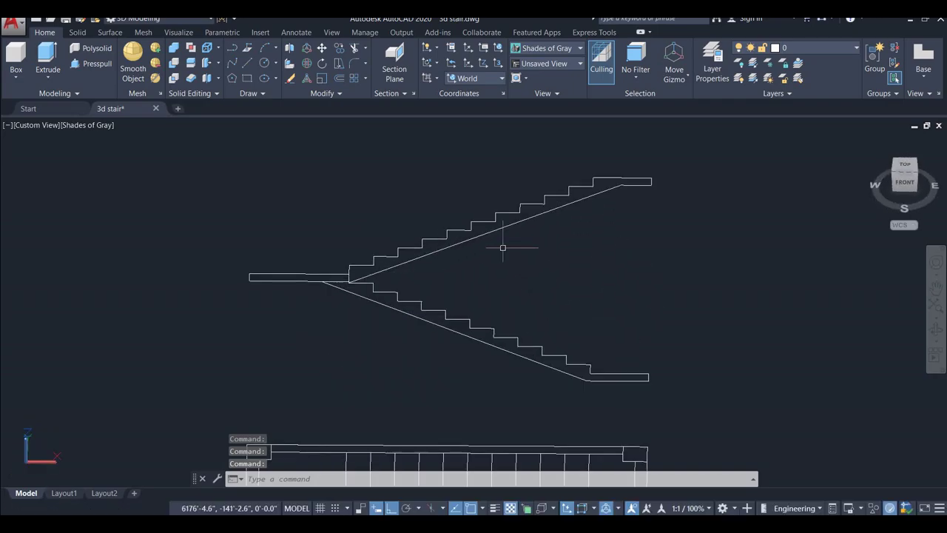
pyautogui.moveTo(503, 247); pyautogui.dragTo(475, 267, button='middle')
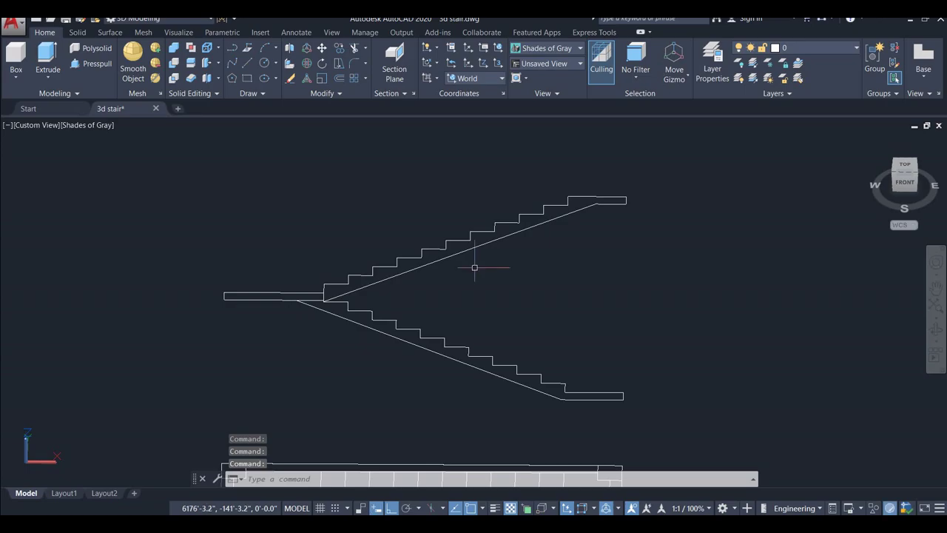
# Press-pull the lower flight profile into a 3'5" thick solid
pyautogui.click(94, 65)
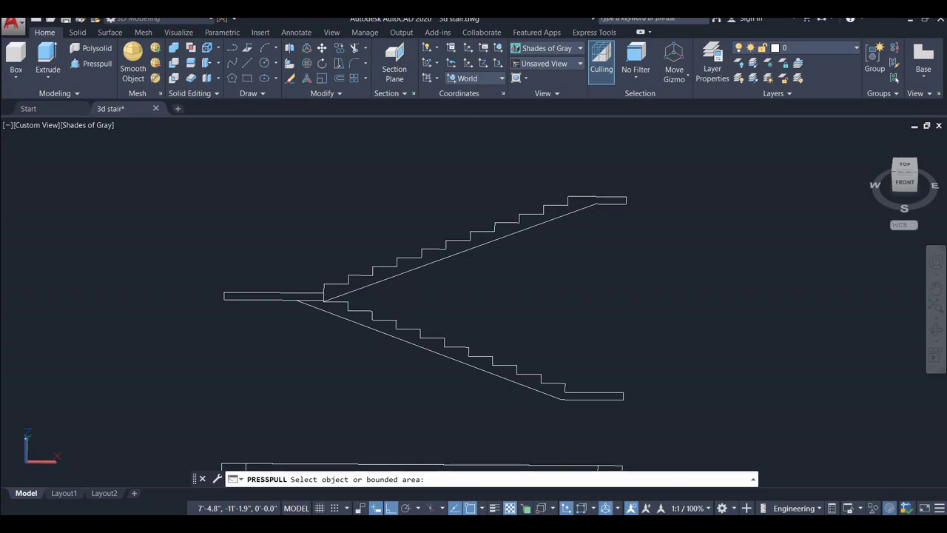
pyautogui.click(399, 332)
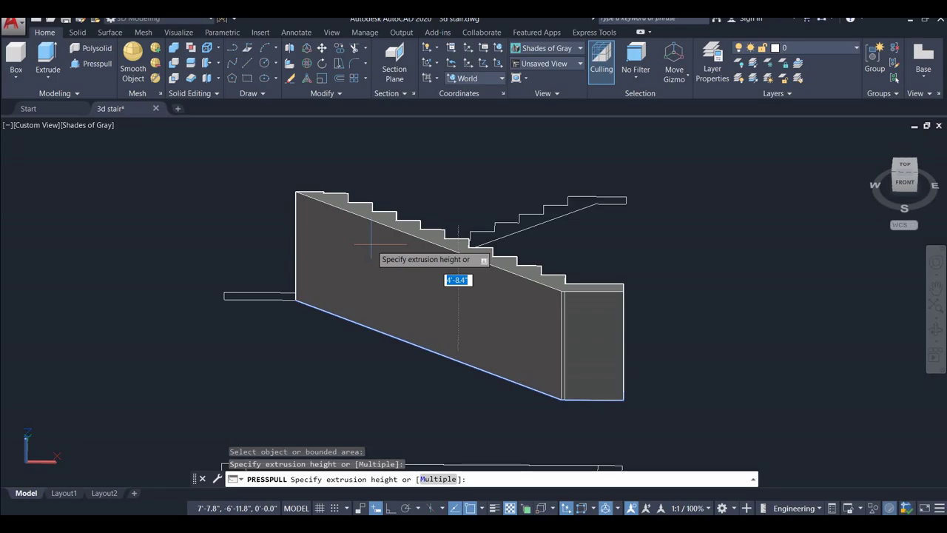
pyautogui.write("3'5")
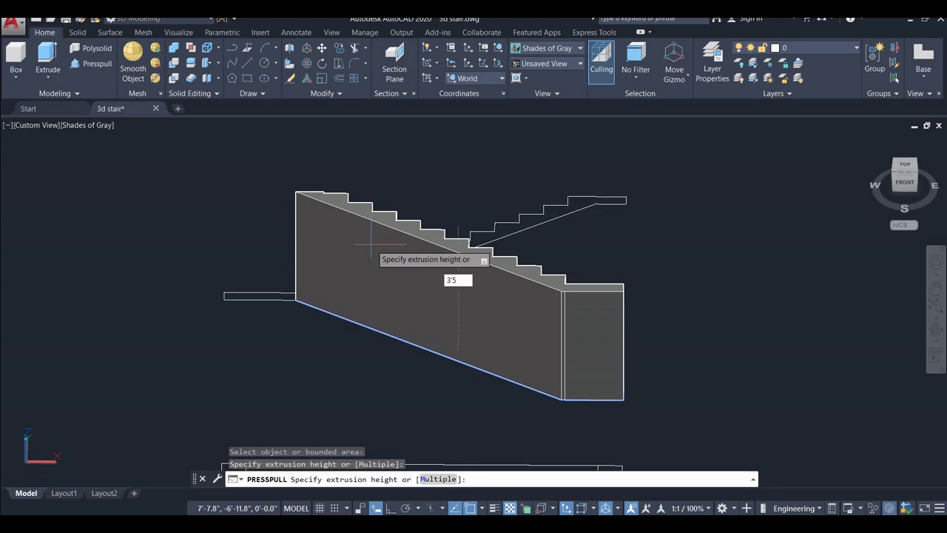
pyautogui.press('Return')
pyautogui.moveTo(371, 244)
pyautogui.keyDown('shift'); pyautogui.mouseDown(button='middle')
pyautogui.moveTo(381, 284)
pyautogui.moveTo(474, 275)
pyautogui.mouseUp(button='middle'); pyautogui.keyUp('shift')
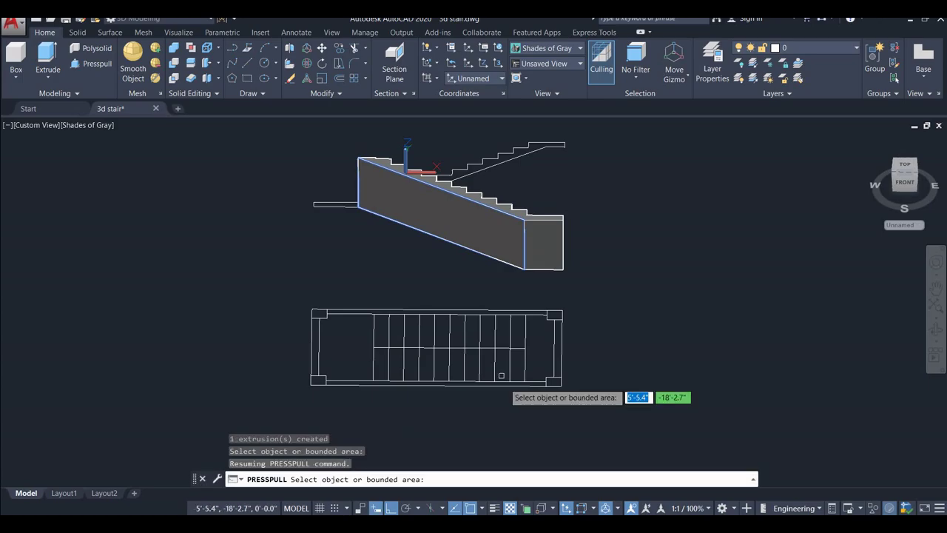
pyautogui.scroll(2, 504, 384)
pyautogui.scroll(2, 504, 384)
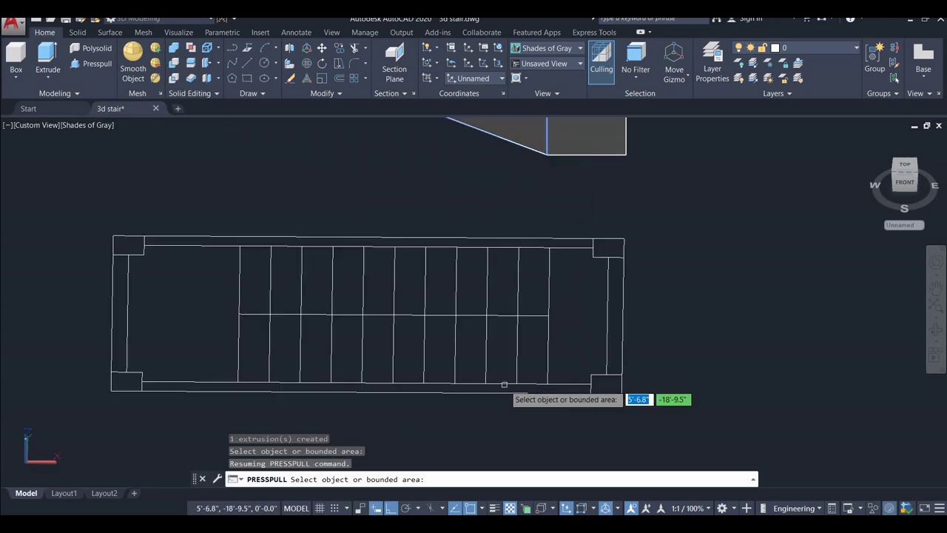
pyautogui.press('Escape')
pyautogui.write('DI')
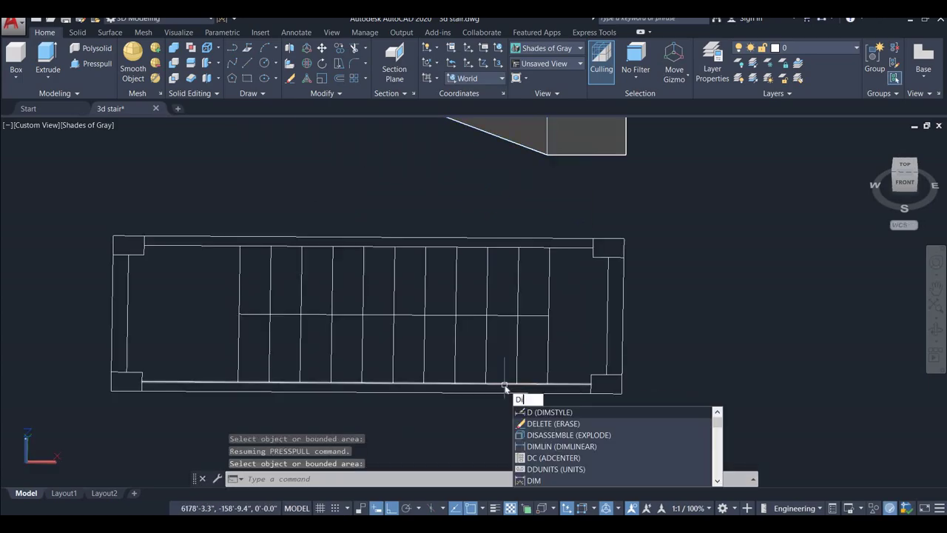
pyautogui.press('Return')
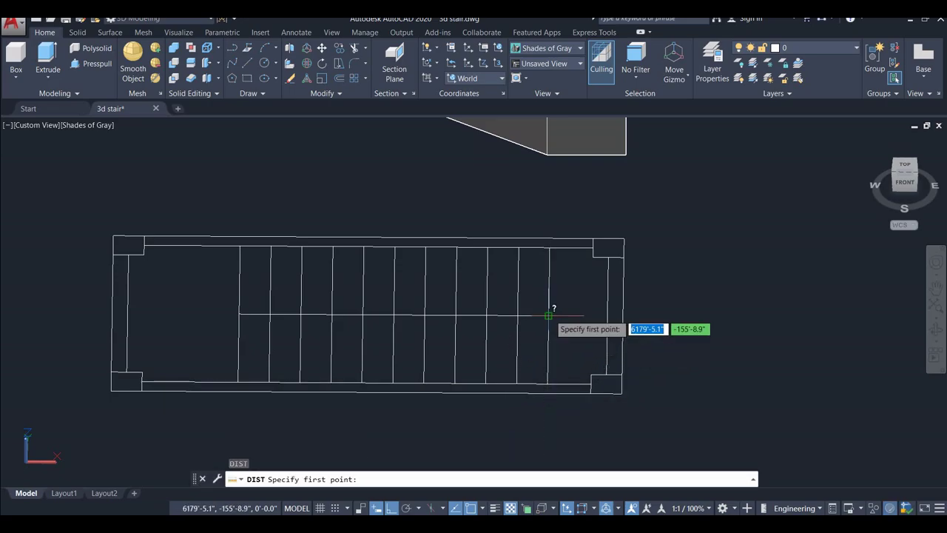
pyautogui.click(547, 316)
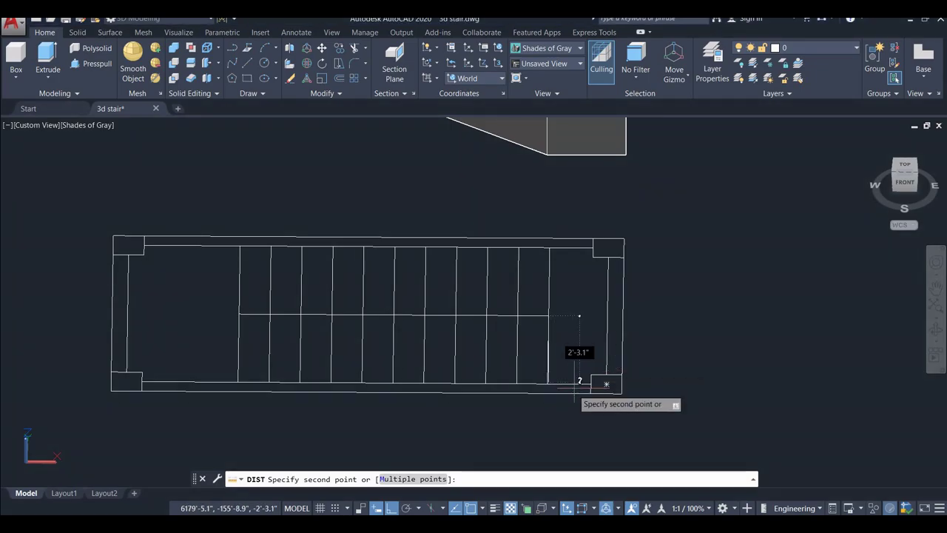
pyautogui.press('Escape')
pyautogui.press('Escape')
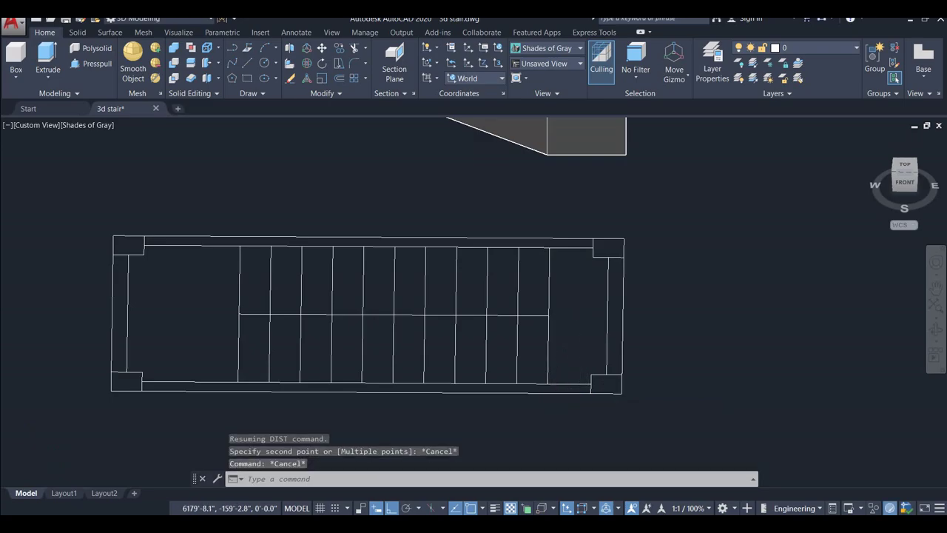
pyautogui.scroll(-4, 556, 394)
pyautogui.scroll(3, 527, 222)
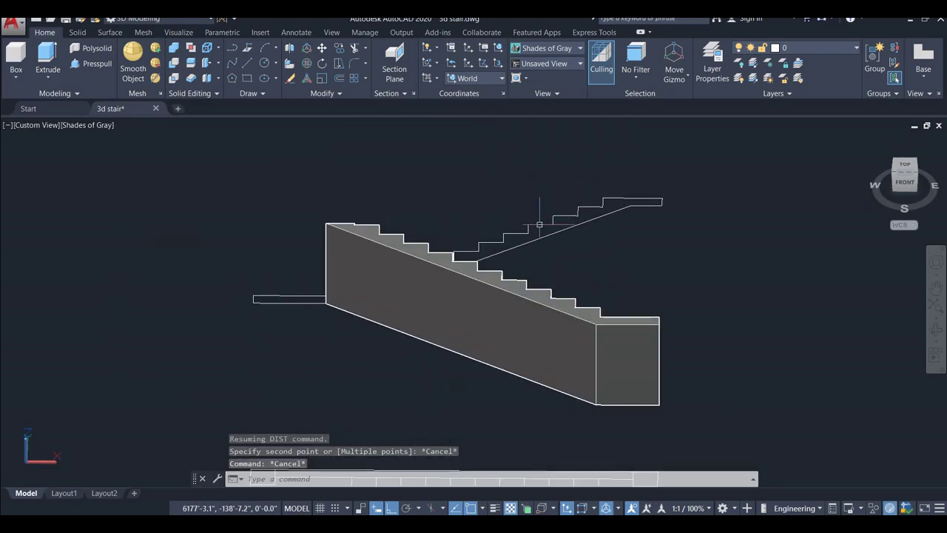
# Press-pull the upper flight profile into a 3'5" thick solid
pyautogui.click(92, 63)
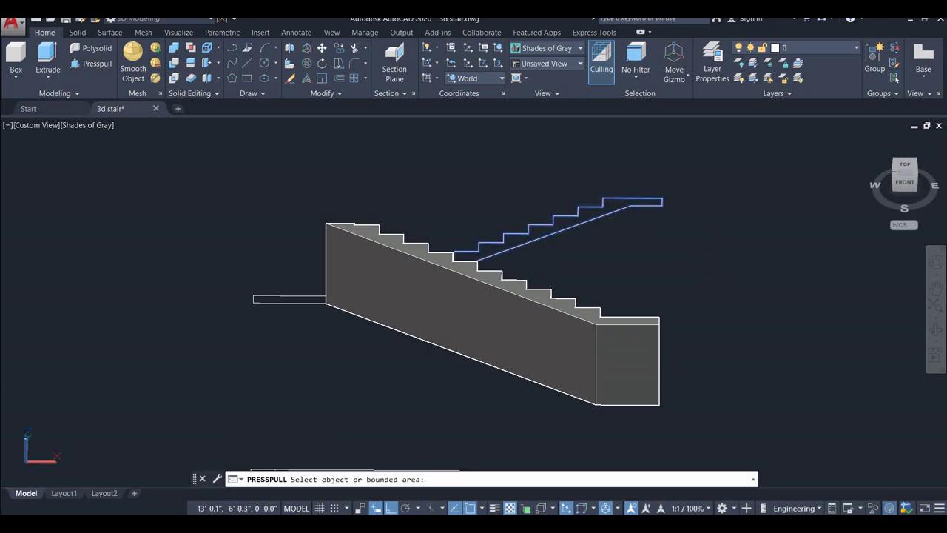
pyautogui.click(536, 232)
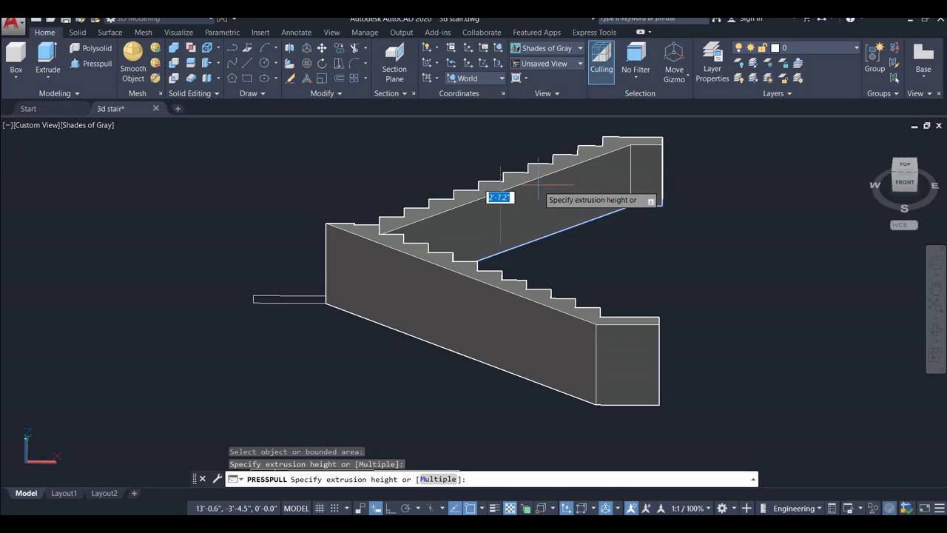
pyautogui.write("3'5")
pyautogui.press('Return')
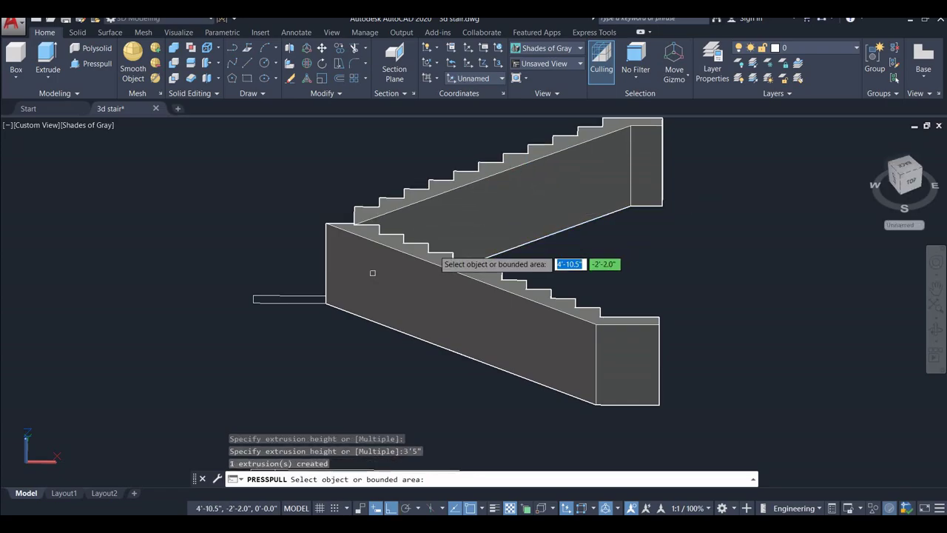
pyautogui.scroll(2, 288, 296)
pyautogui.scroll(2, 272, 304)
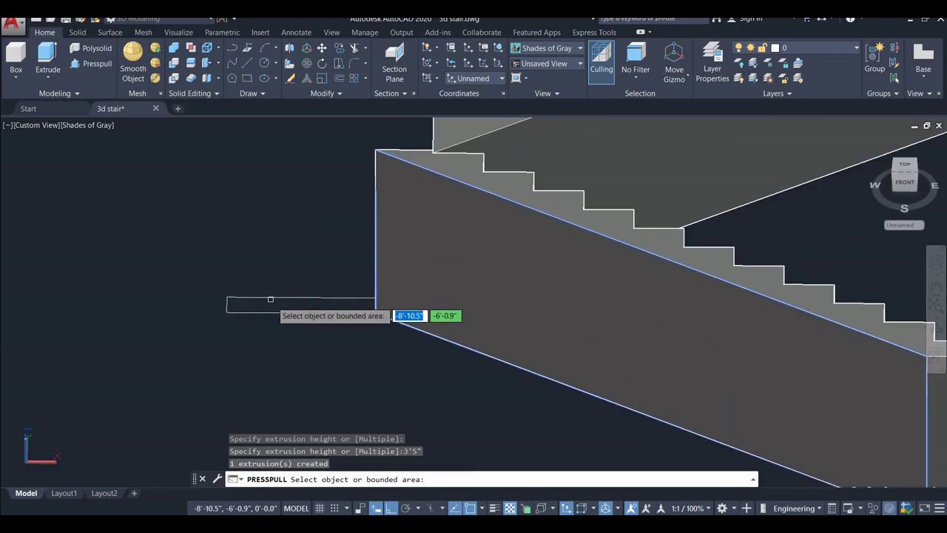
# Press-pull the landing outline up to a 6'10" high block
pyautogui.click(273, 305)
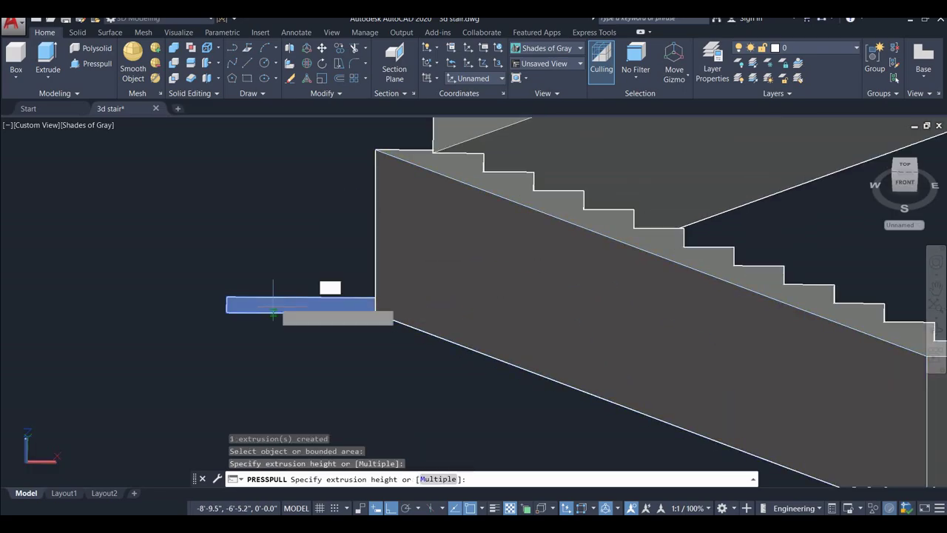
pyautogui.write("6'10")
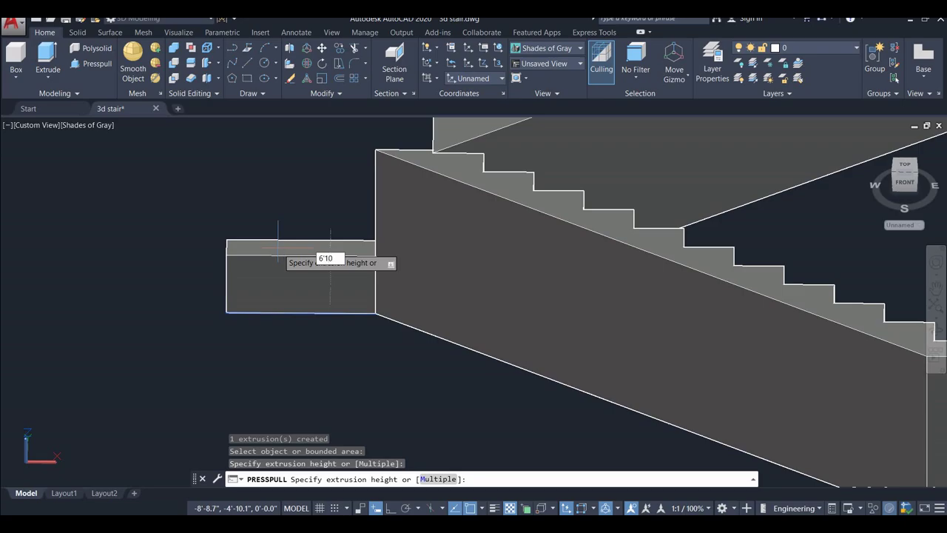
pyautogui.press('Return')
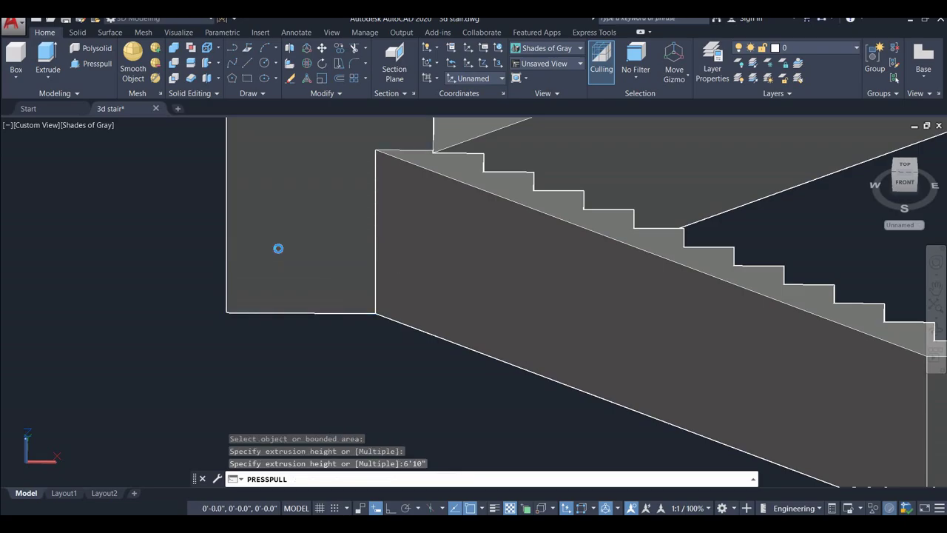
pyautogui.scroll(-2, 277, 227)
pyautogui.scroll(-2, 247, 310)
pyautogui.scroll(-1, 248, 311)
pyautogui.press('Escape')
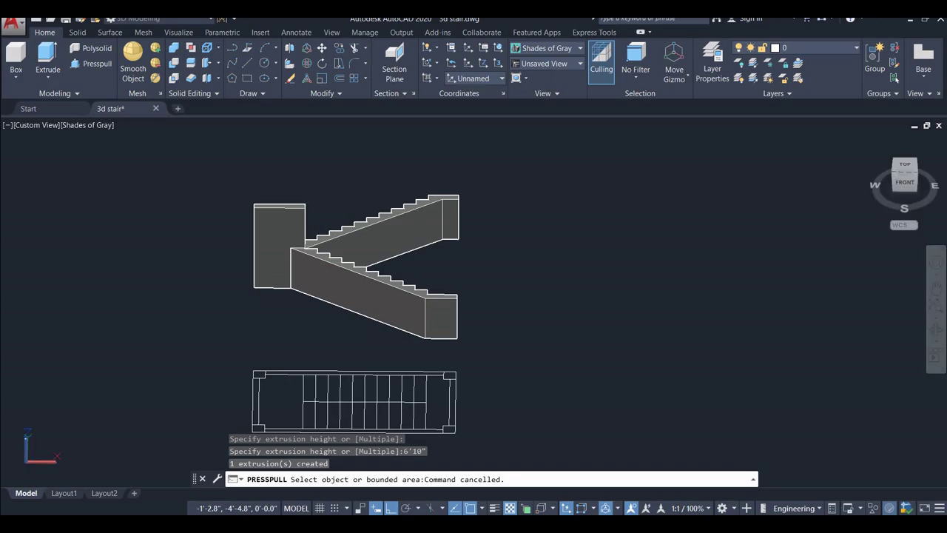
pyautogui.scroll(3, 266, 317)
# Move the lower flight solid 3'-5" from its top corner to the landing top
pyautogui.press('Escape')
pyautogui.moveTo(266, 217); pyautogui.dragTo(277, 342, button='middle')
pyautogui.click(341, 331)
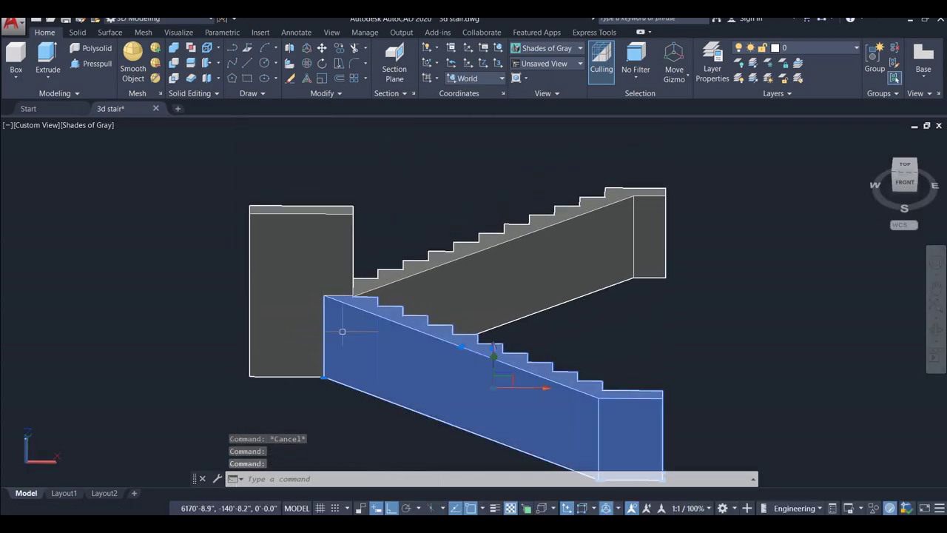
pyautogui.write('m')
pyautogui.press('Return')
pyautogui.scroll(3, 354, 296)
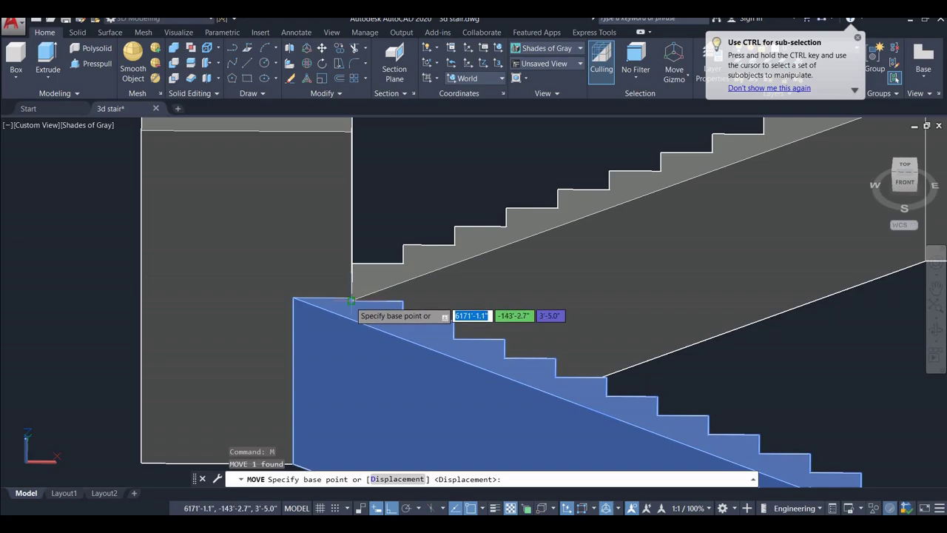
pyautogui.click(359, 291)
pyautogui.click(359, 291)
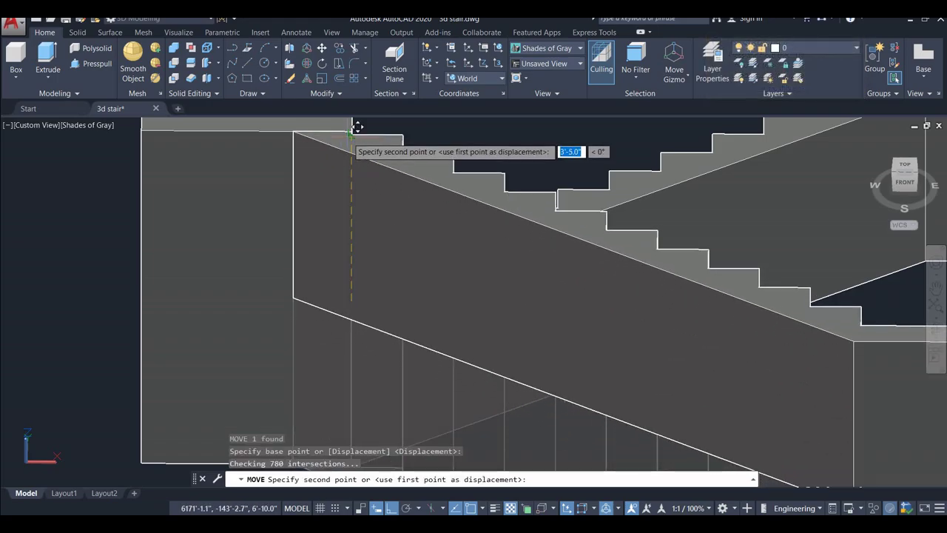
pyautogui.press('Escape')
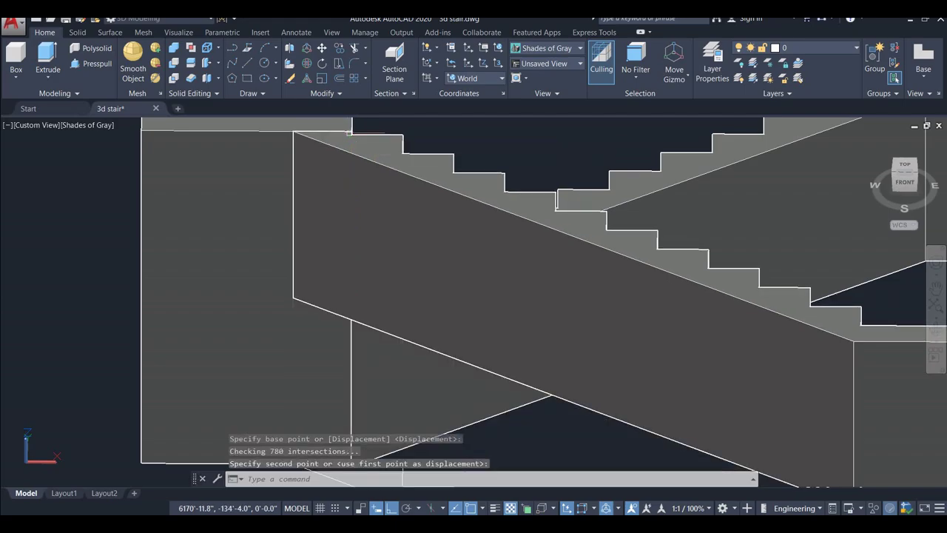
pyautogui.scroll(-3, 326, 238)
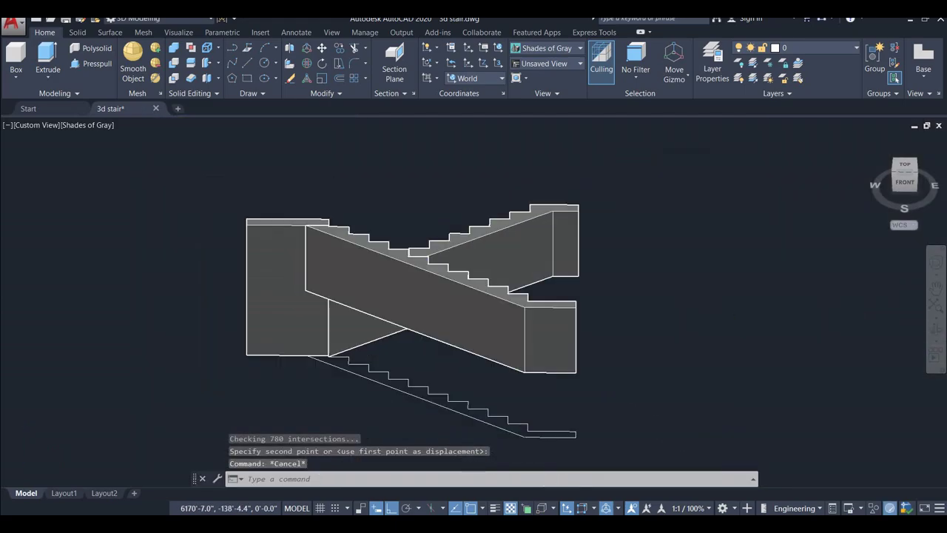
pyautogui.scroll(-1, 326, 238)
pyautogui.scroll(-4, 474, 307)
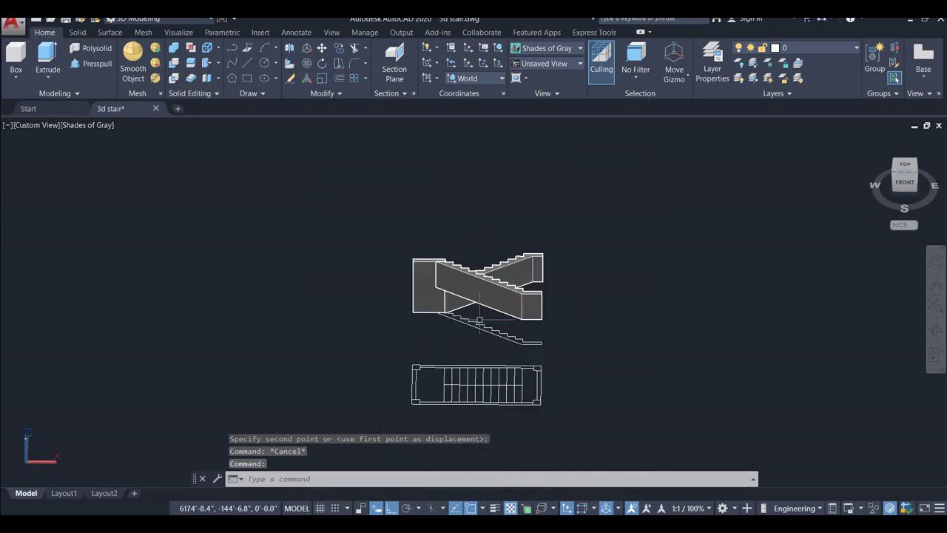
pyautogui.scroll(3, 483, 274)
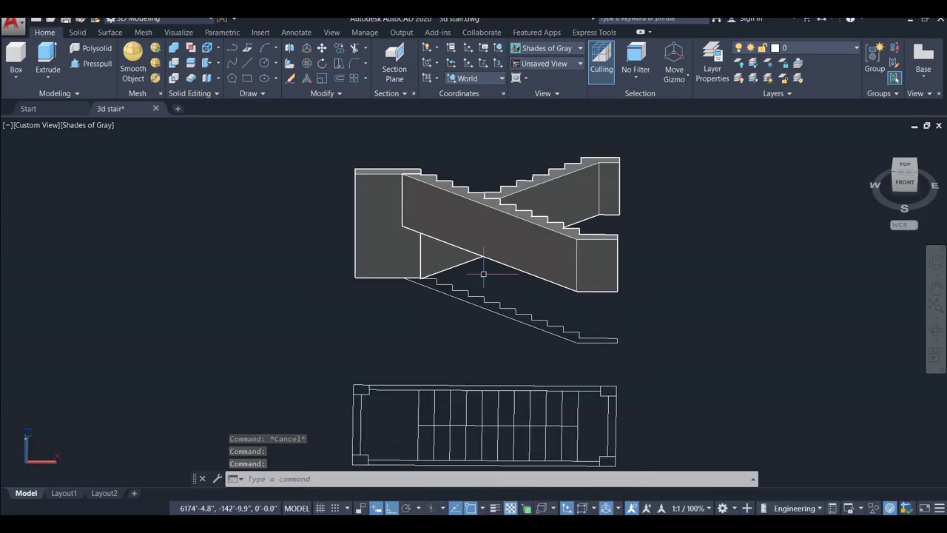
pyautogui.click(306, 63)
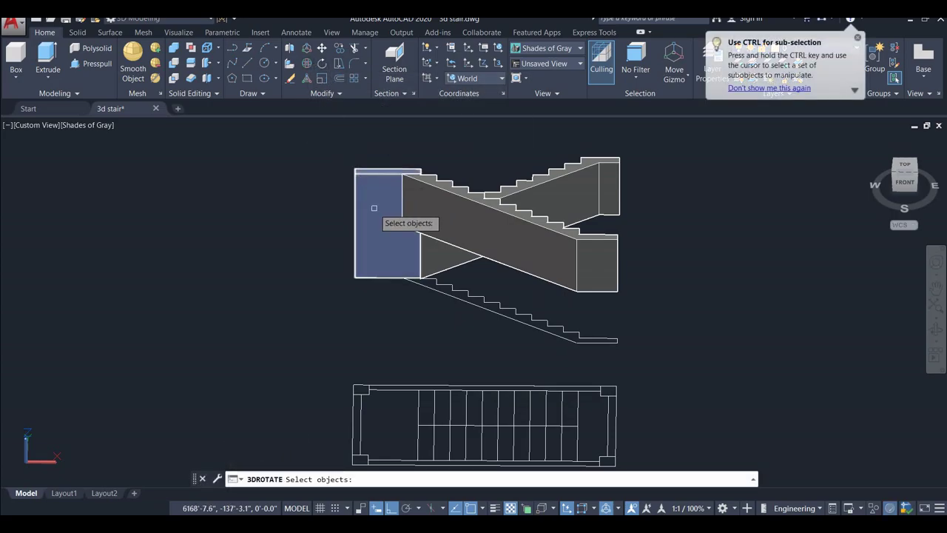
pyautogui.click(404, 208)
pyautogui.click(429, 228)
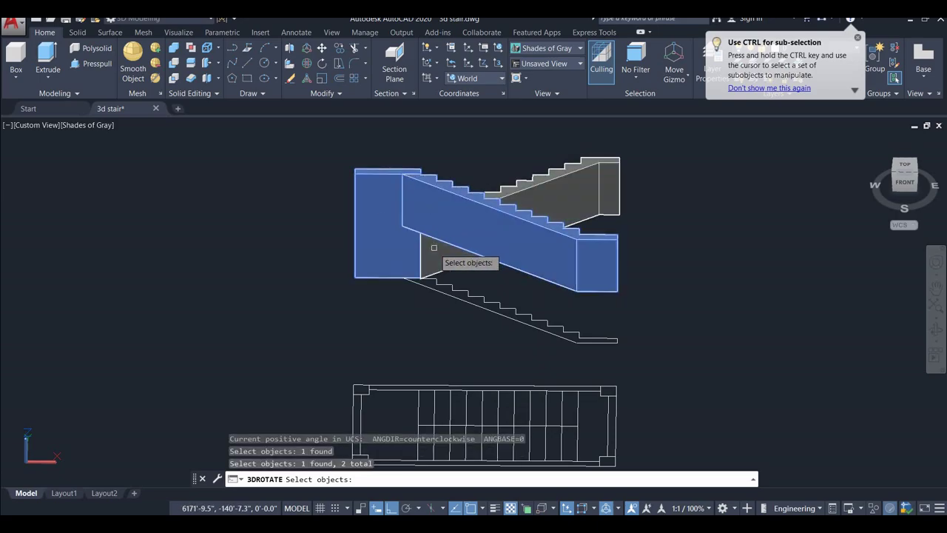
pyautogui.click(434, 247)
pyautogui.press('Return')
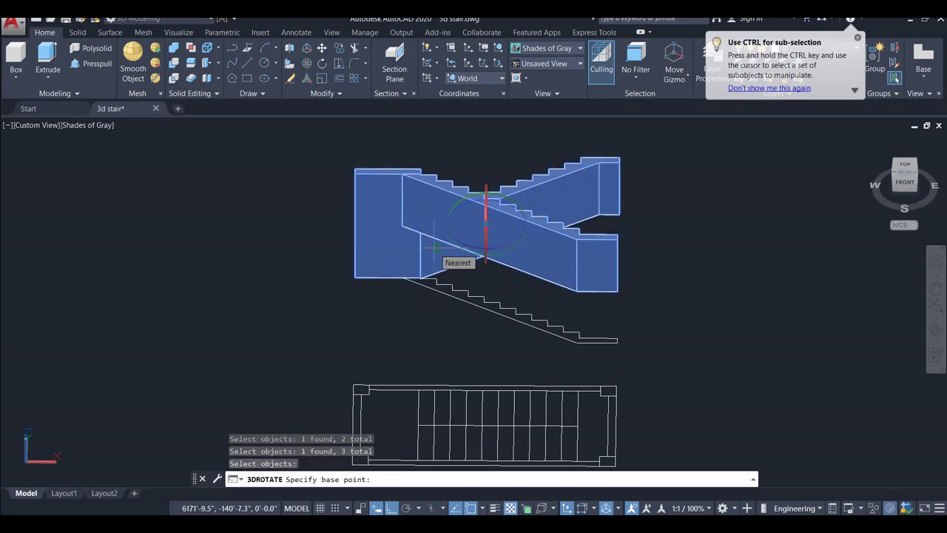
pyautogui.scroll(2, 500, 201)
pyautogui.scroll(2, 511, 192)
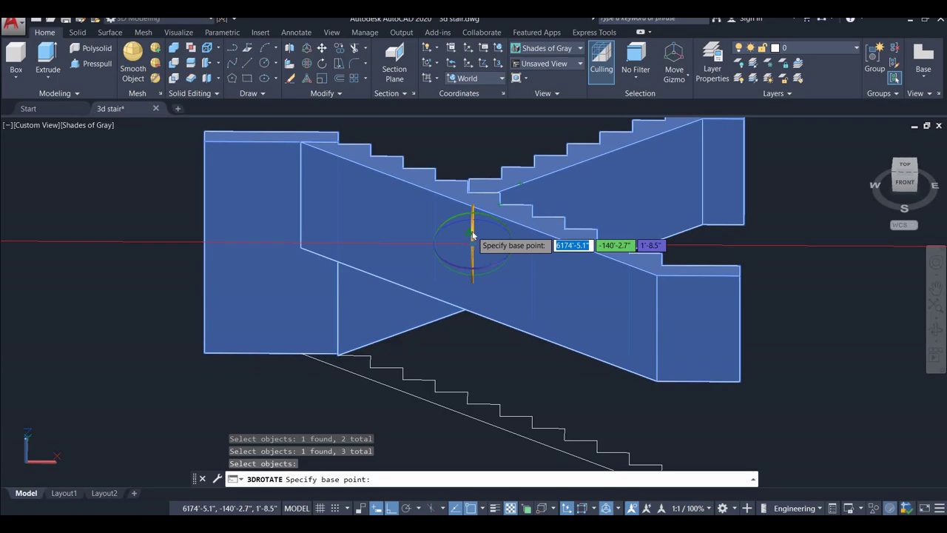
pyautogui.press('Escape')
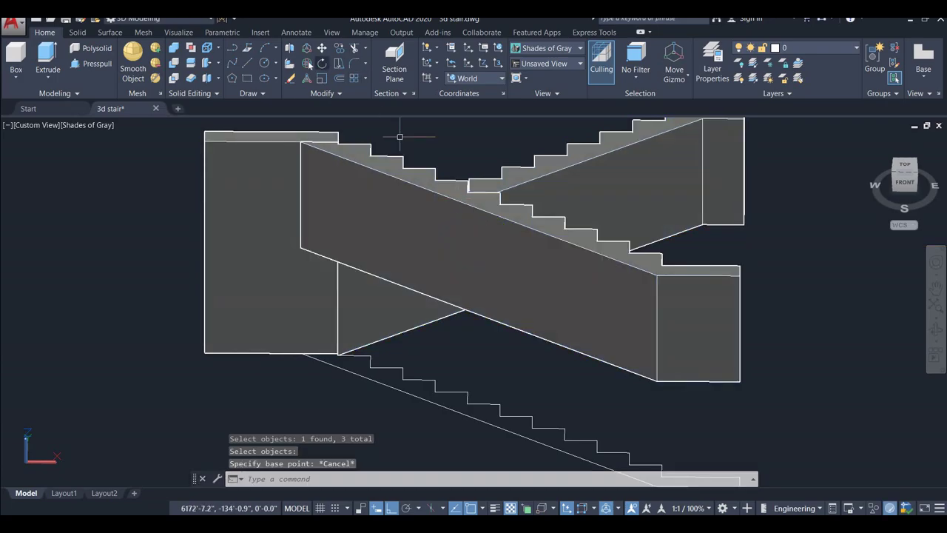
pyautogui.click(308, 63)
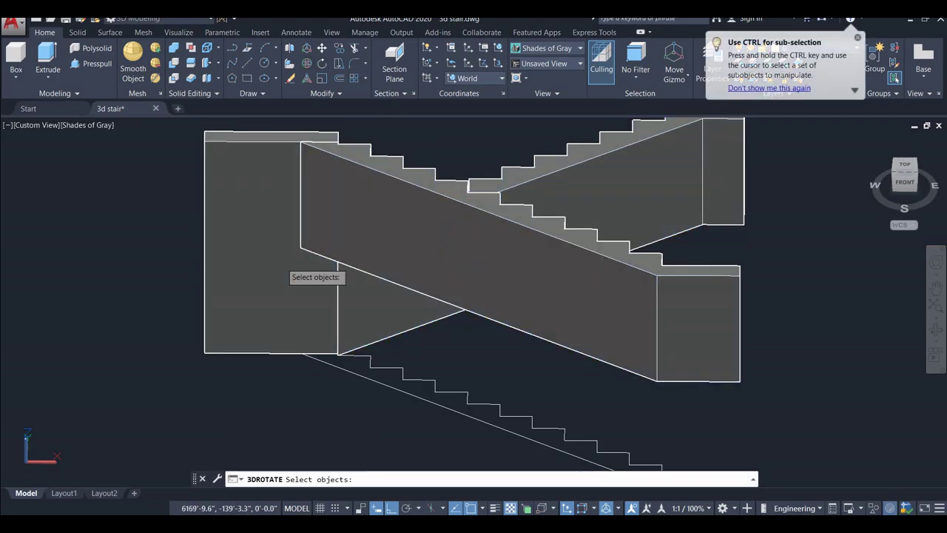
pyautogui.click(327, 247)
pyautogui.click(356, 238)
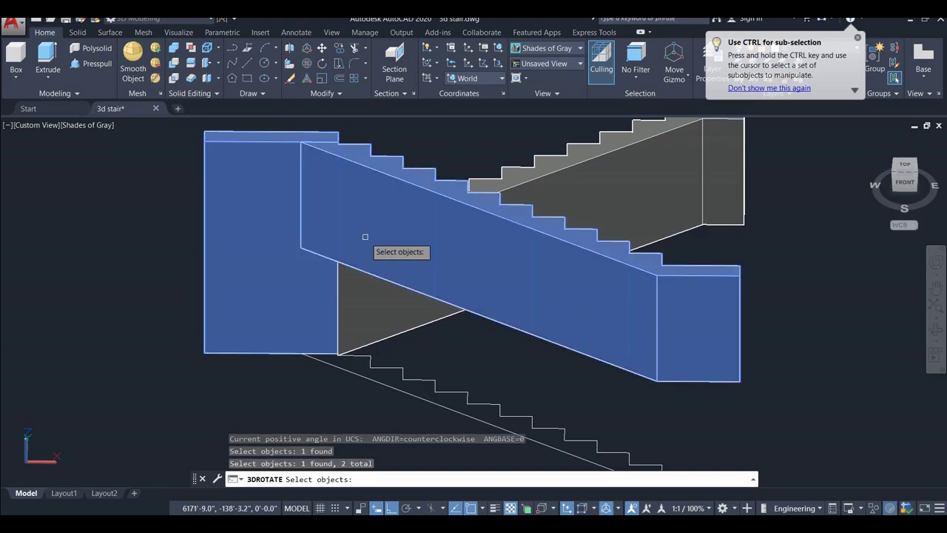
pyautogui.click(356, 291)
pyautogui.press('Return')
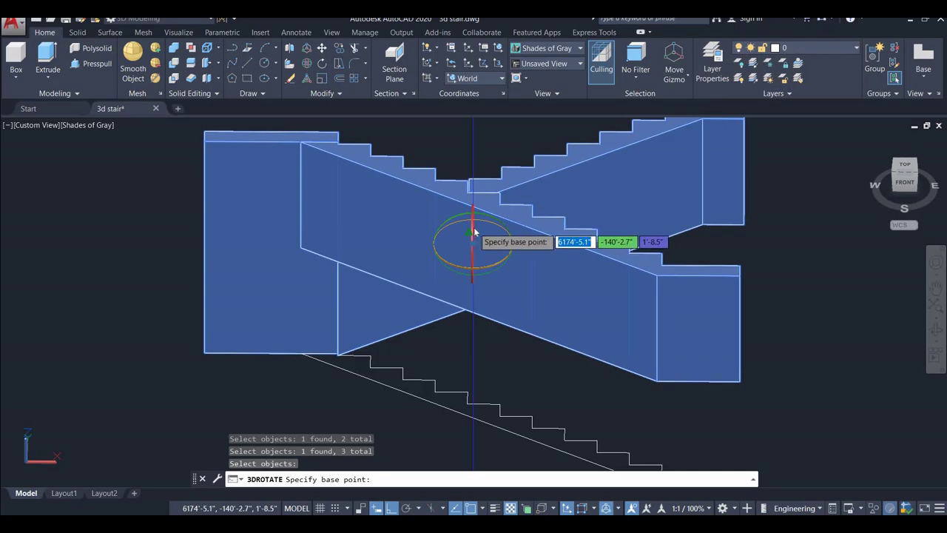
pyautogui.click(480, 266)
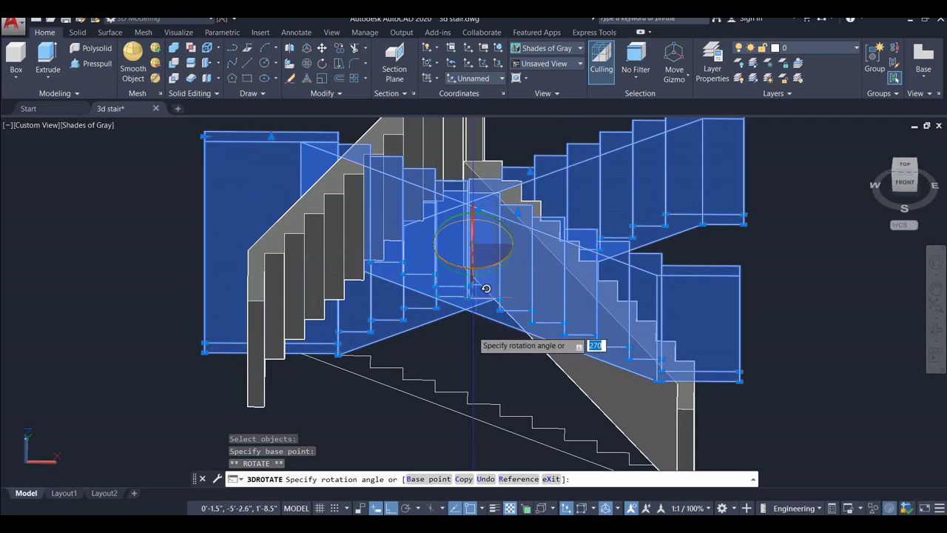
pyautogui.press('BackSpace')
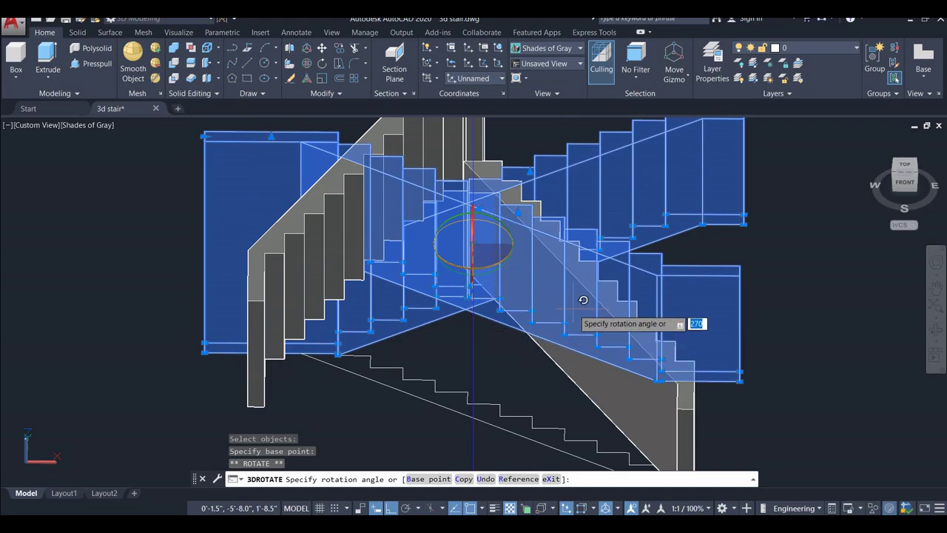
pyautogui.press('Escape')
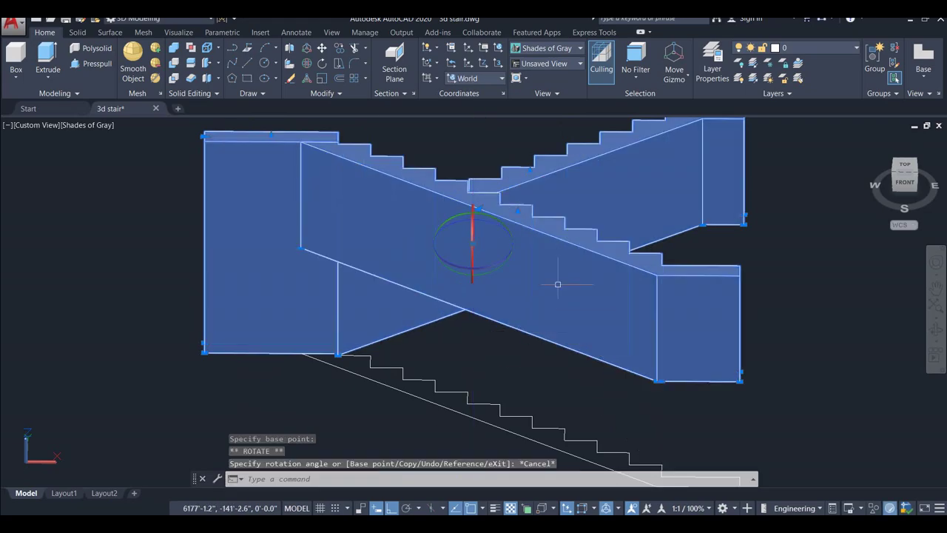
pyautogui.scroll(2, 506, 196)
pyautogui.scroll(2, 506, 196)
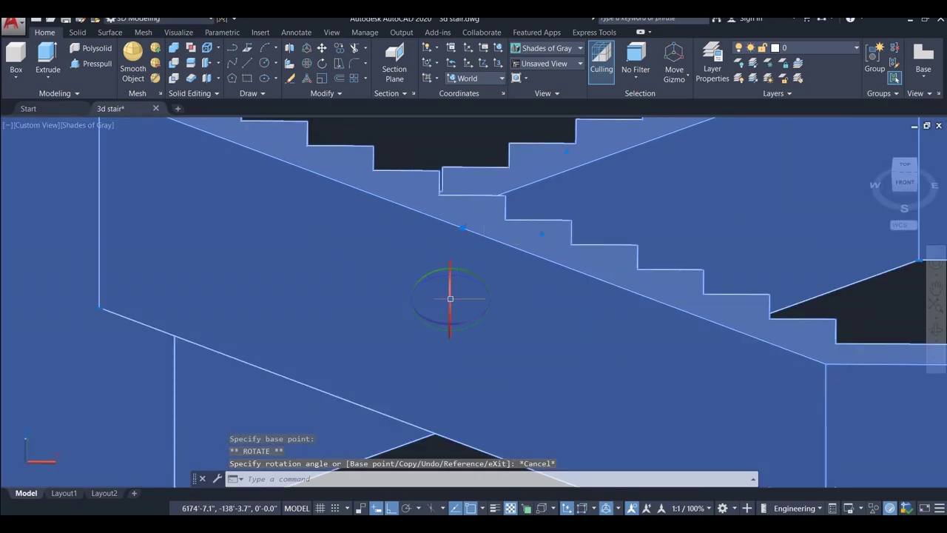
# Rotate the stair assembly 90° about its vertical axis with the gizmo
pyautogui.click(451, 288)
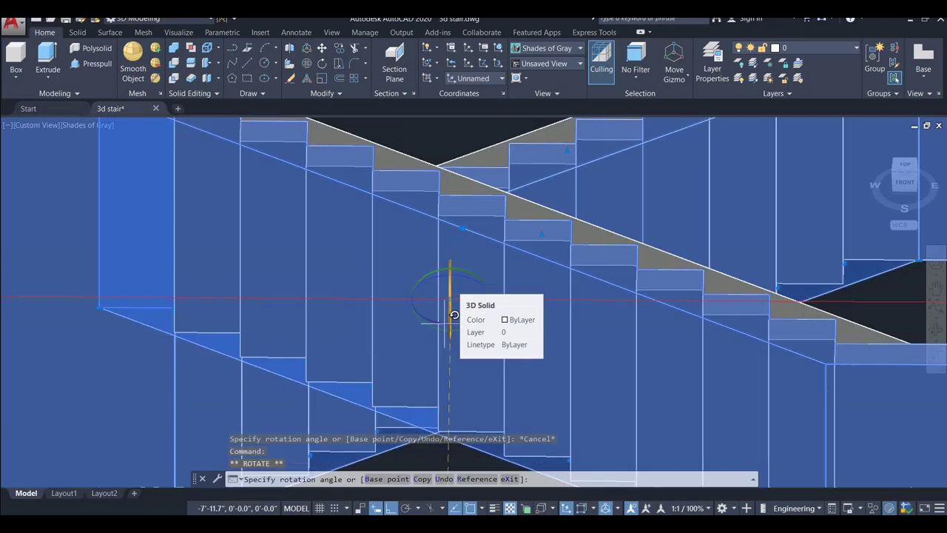
pyautogui.scroll(-4, 451, 298)
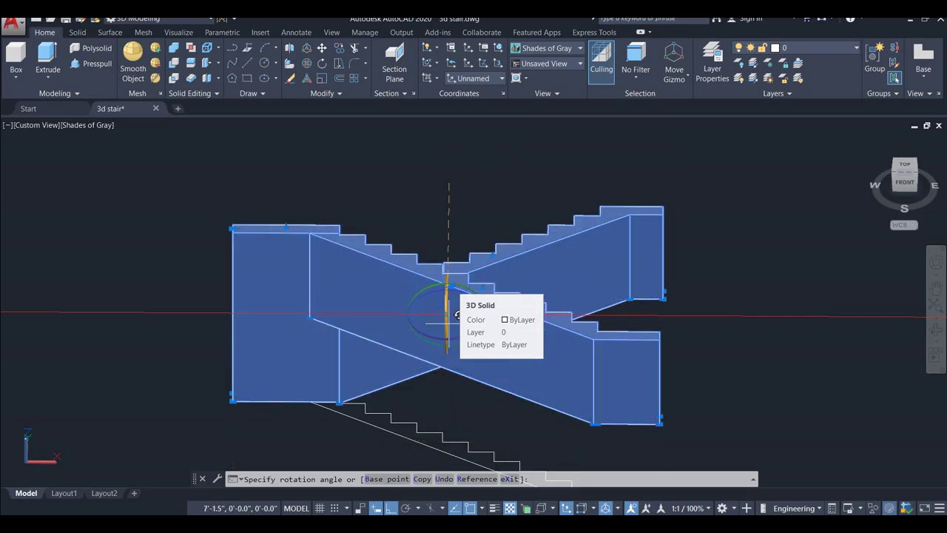
pyautogui.write('90')
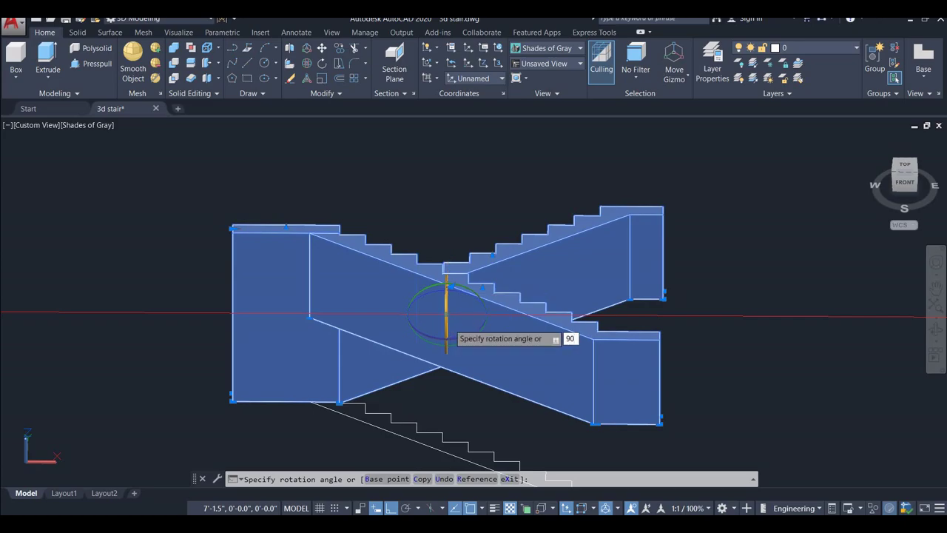
pyautogui.press('Return')
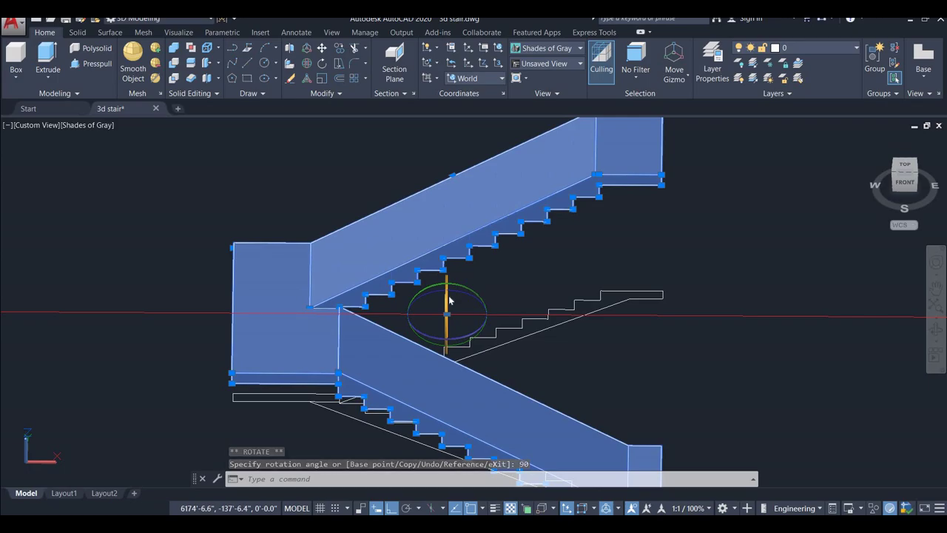
# Rotate the assembly a further 180° about the same axis and recentre the view
pyautogui.click(447, 312)
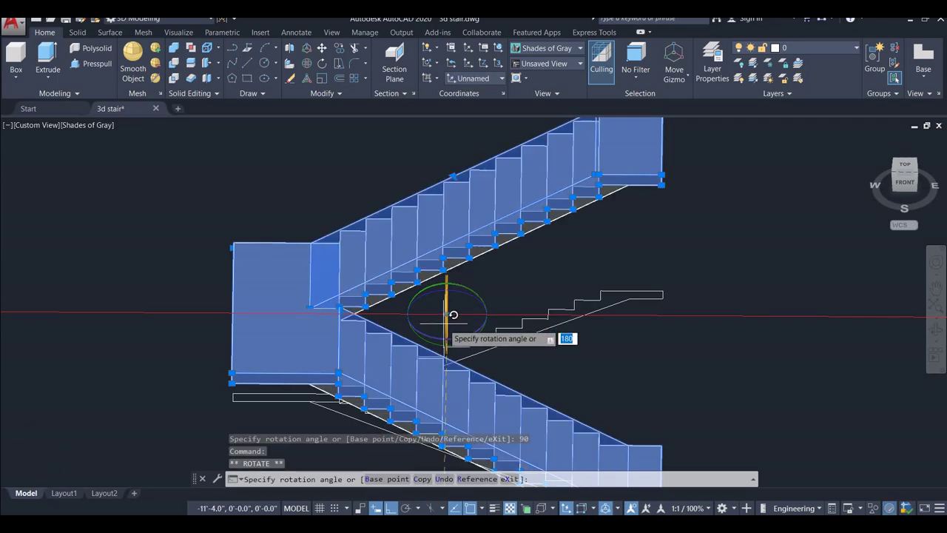
pyautogui.press('Return')
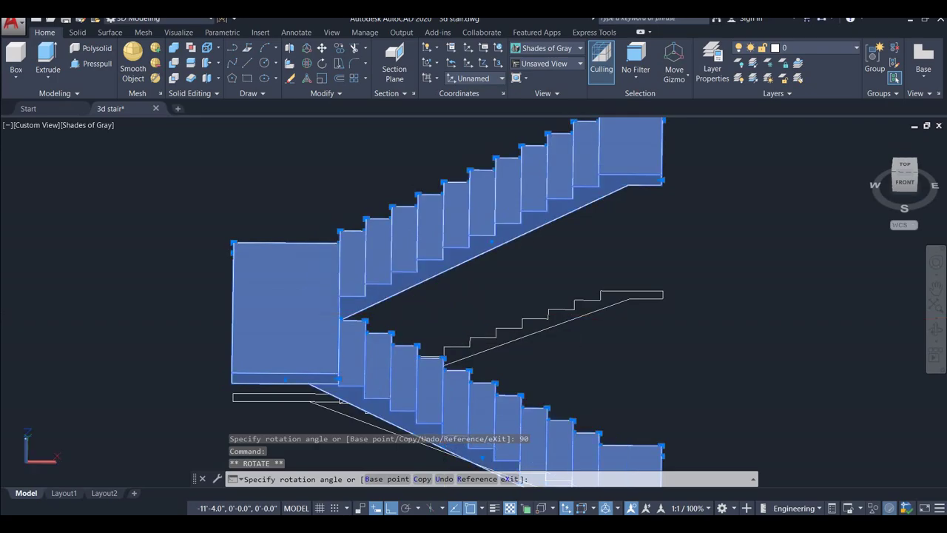
pyautogui.scroll(-3, 444, 321)
pyautogui.press('Escape')
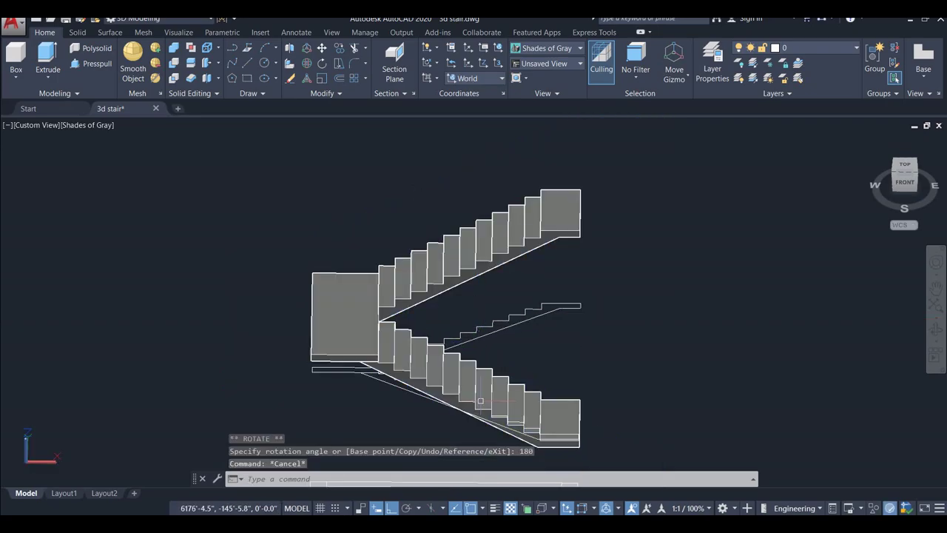
pyautogui.moveTo(480, 404); pyautogui.dragTo(427, 298, button='middle')
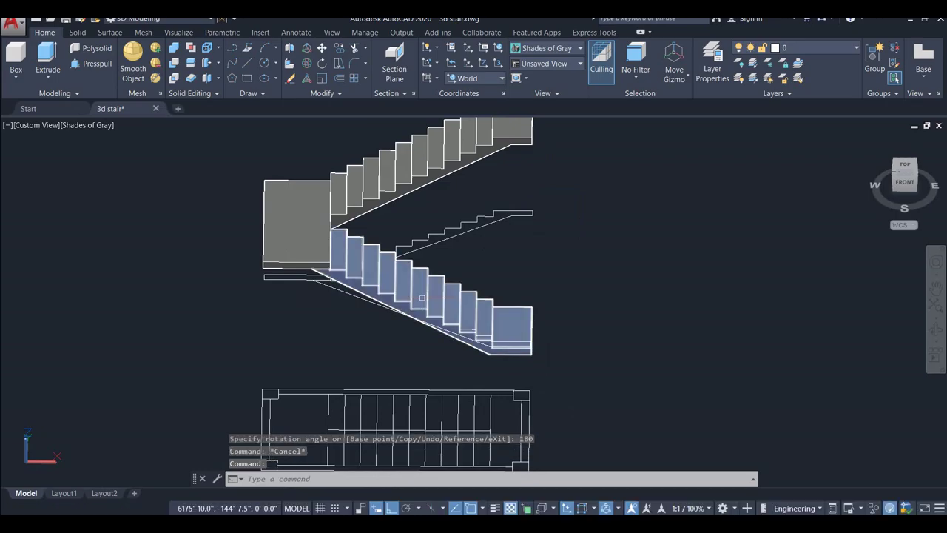
pyautogui.moveTo(421, 298)
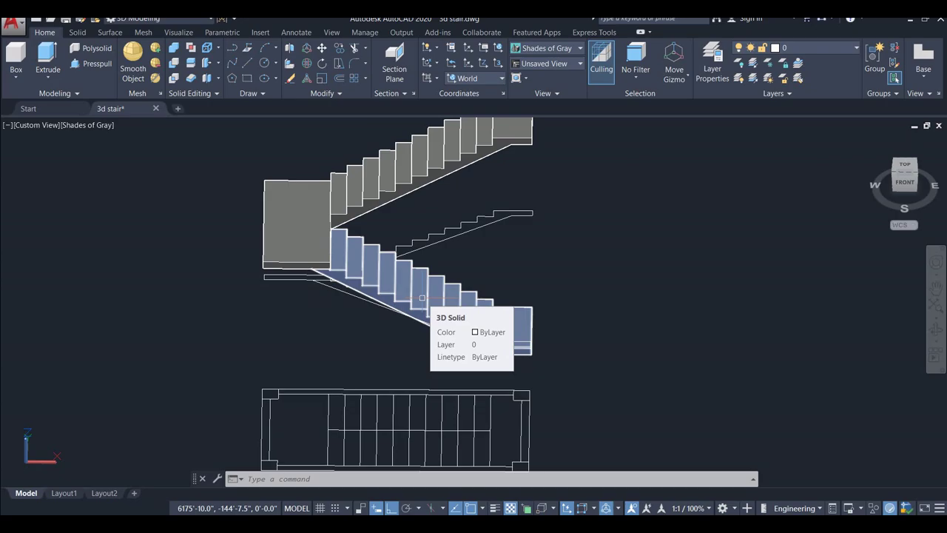
# Undo the last three changes to restore the stair solids' earlier orientation
pyautogui.write('p')
pyautogui.press('Return')
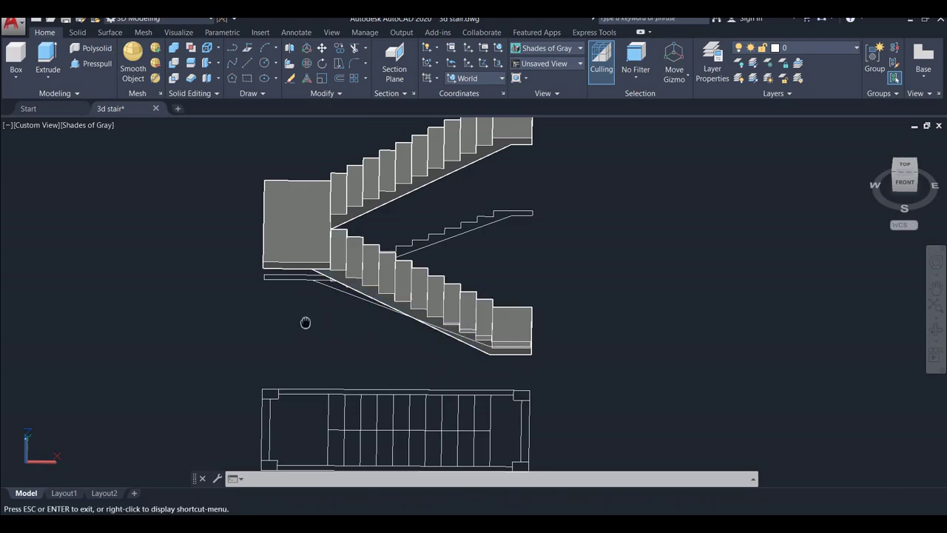
pyautogui.moveTo(306, 321); pyautogui.dragTo(318, 337)
pyautogui.press('Escape')
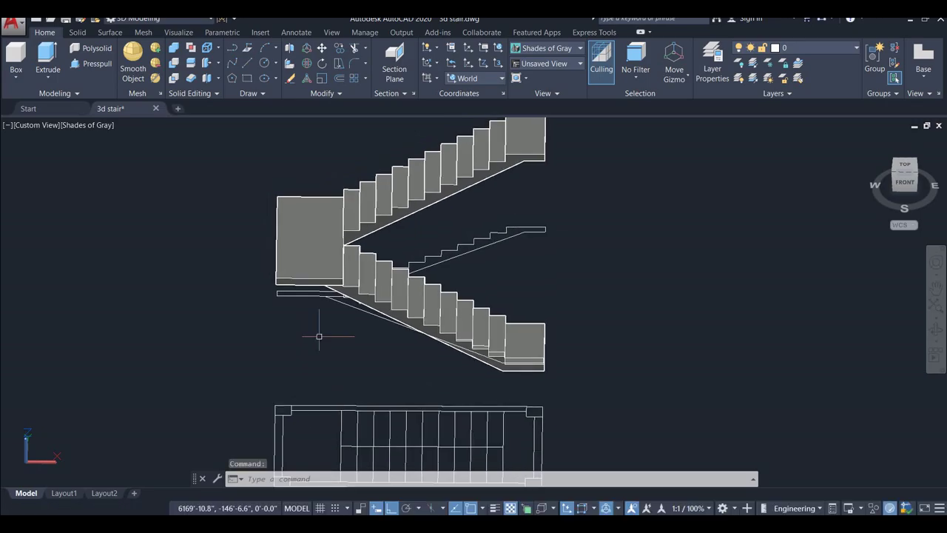
pyautogui.hotkey('ctrl', 'z')
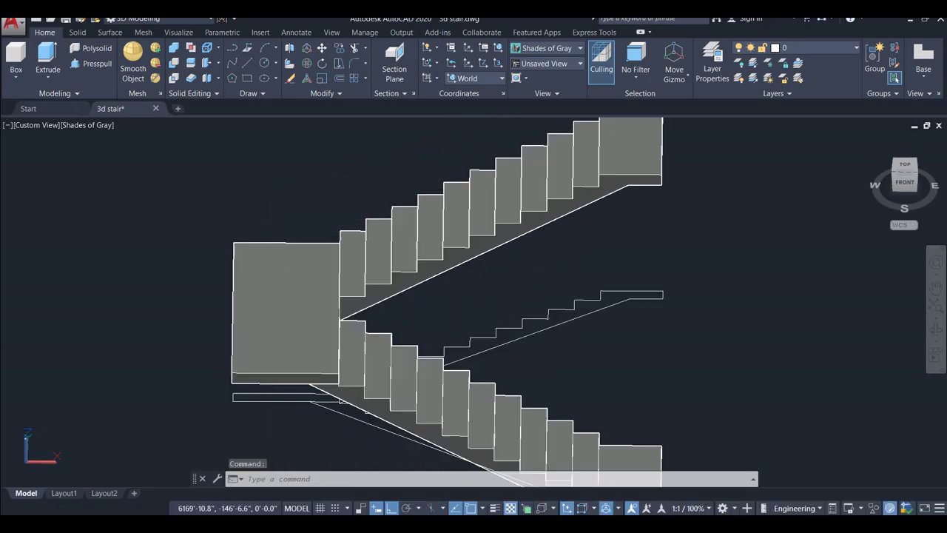
pyautogui.hotkey('ctrl', 'z')
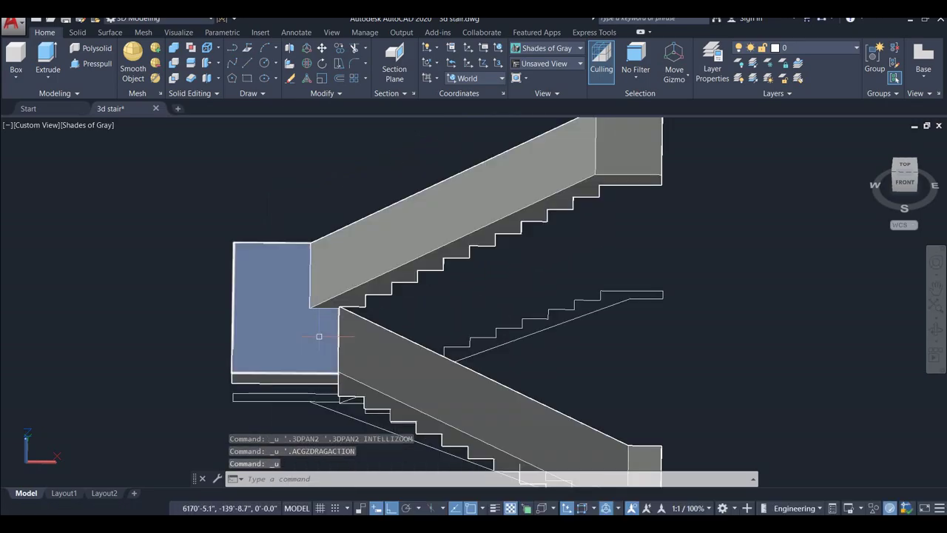
pyautogui.hotkey('ctrl', 'z')
pyautogui.hotkey('ctrl', 'z')
pyautogui.scroll(-5, 319, 337)
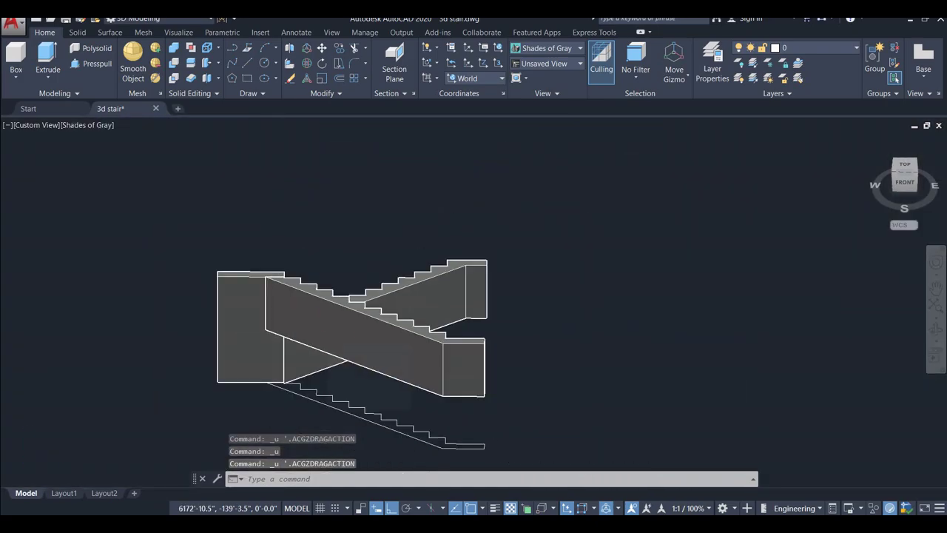
# Start 3DROTATE and select the landing and both stair flights
pyautogui.click(308, 65)
pyautogui.click(244, 303)
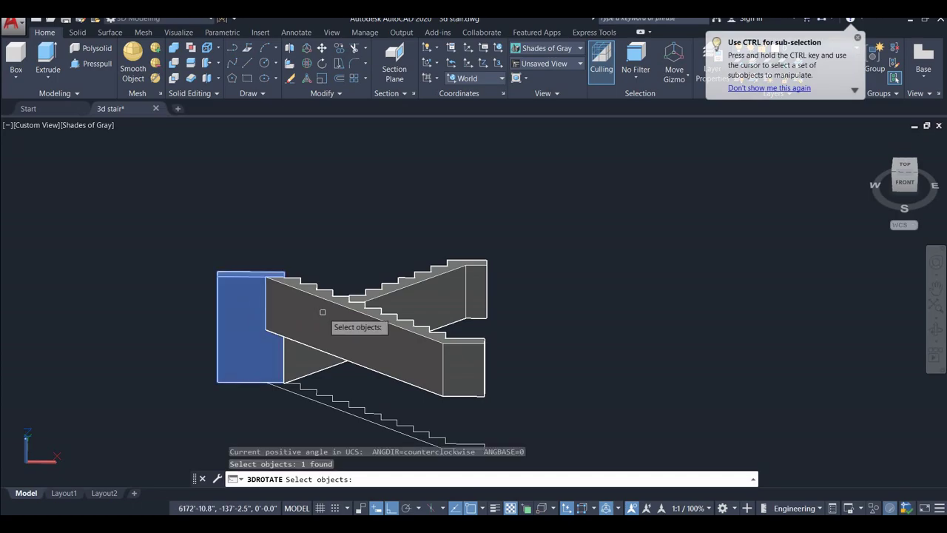
pyautogui.click(322, 311)
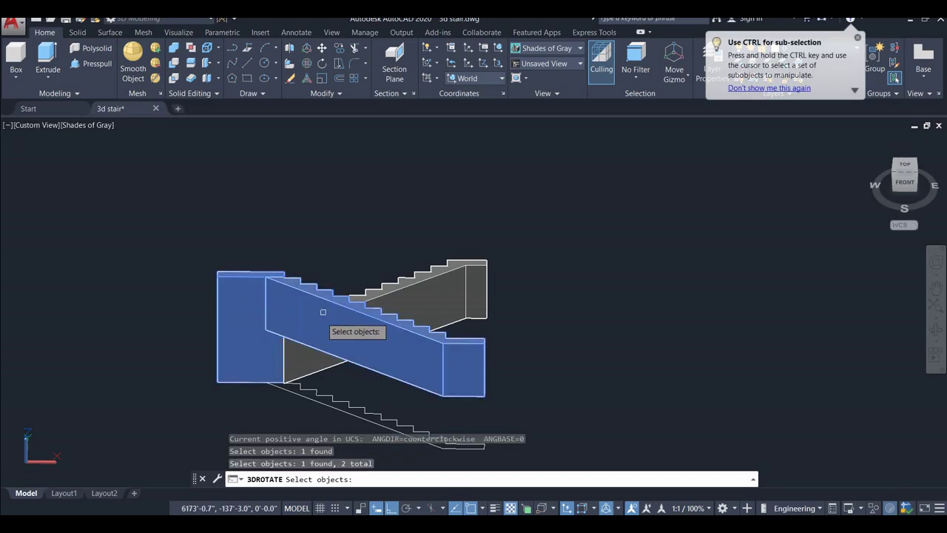
pyautogui.click(303, 352)
pyautogui.press('Return')
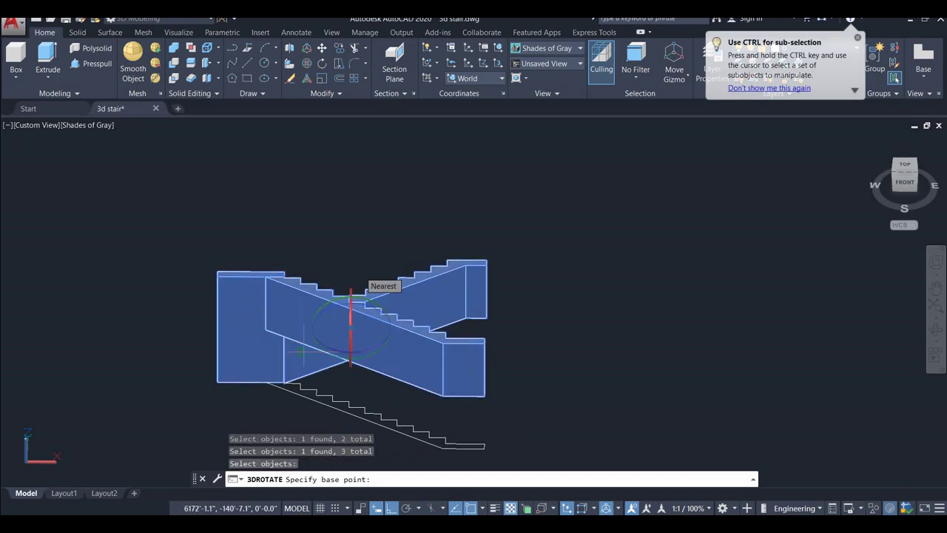
# Rotate the selected stair pieces 90 degrees about a vertical axis through a base point on the stairs
pyautogui.scroll(2, 326, 370)
pyautogui.scroll(1, 325, 372)
pyautogui.scroll(1, 326, 372)
pyautogui.moveTo(333, 366); pyautogui.dragTo(414, 296, button='middle')
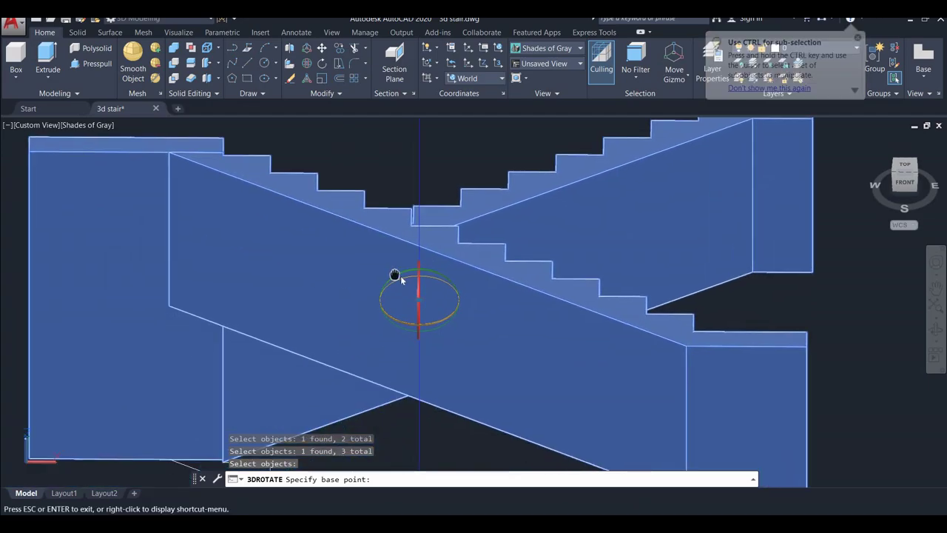
pyautogui.scroll(3, 427, 295)
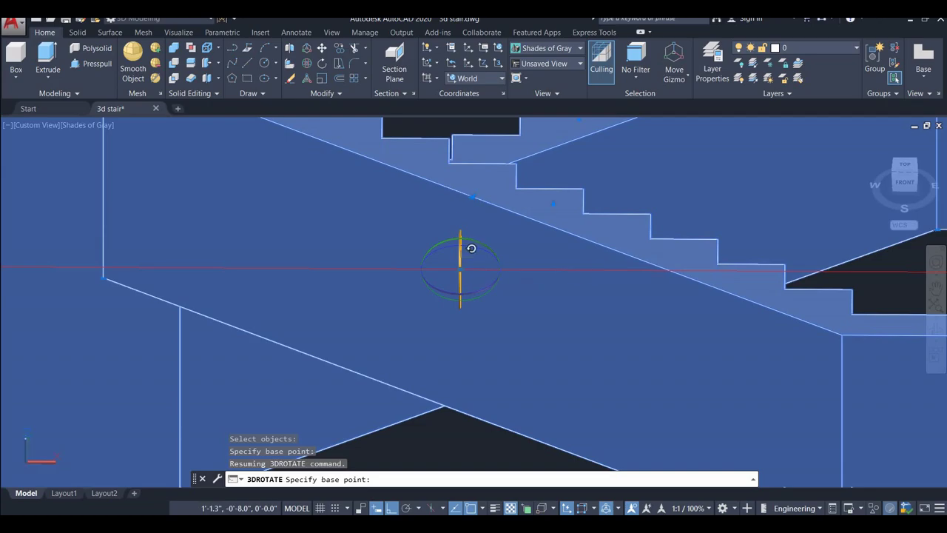
pyautogui.click(460, 269)
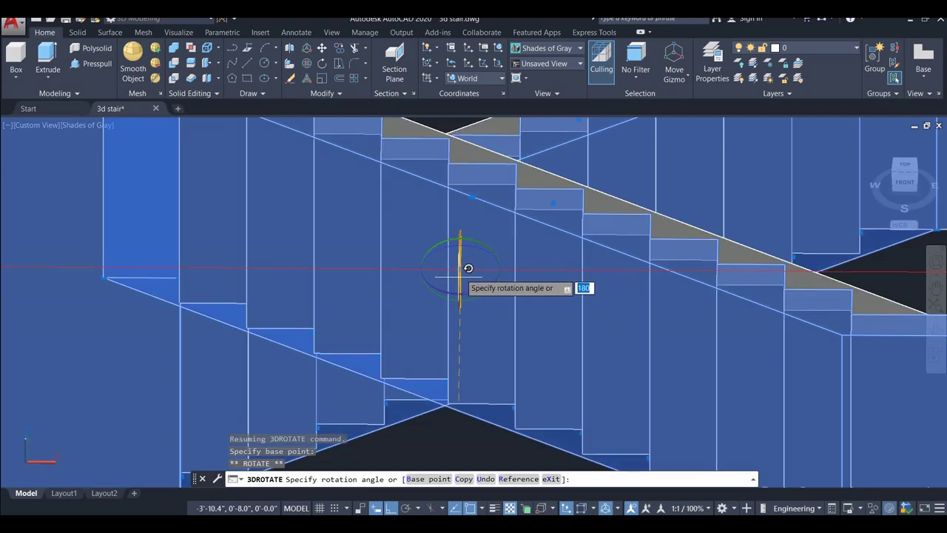
pyautogui.scroll(-3, 470, 263)
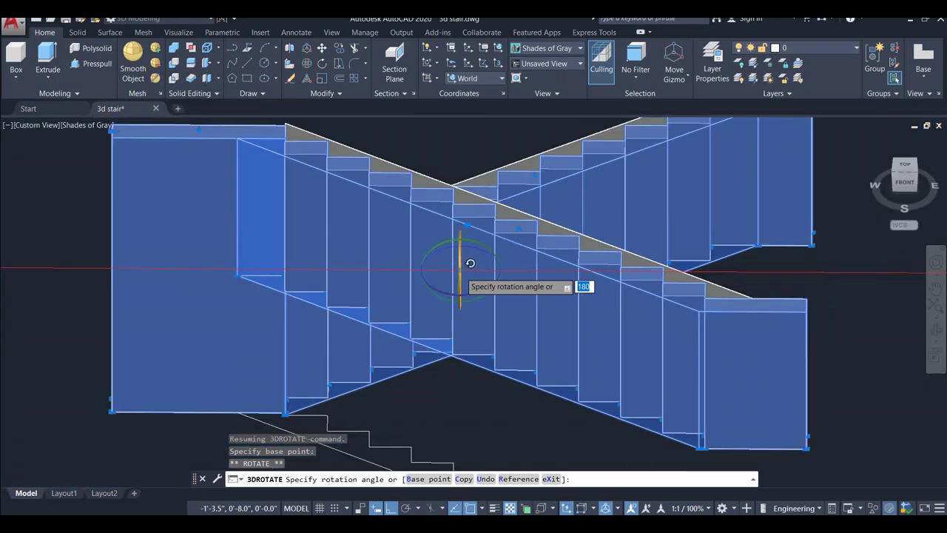
pyautogui.scroll(-3, 471, 260)
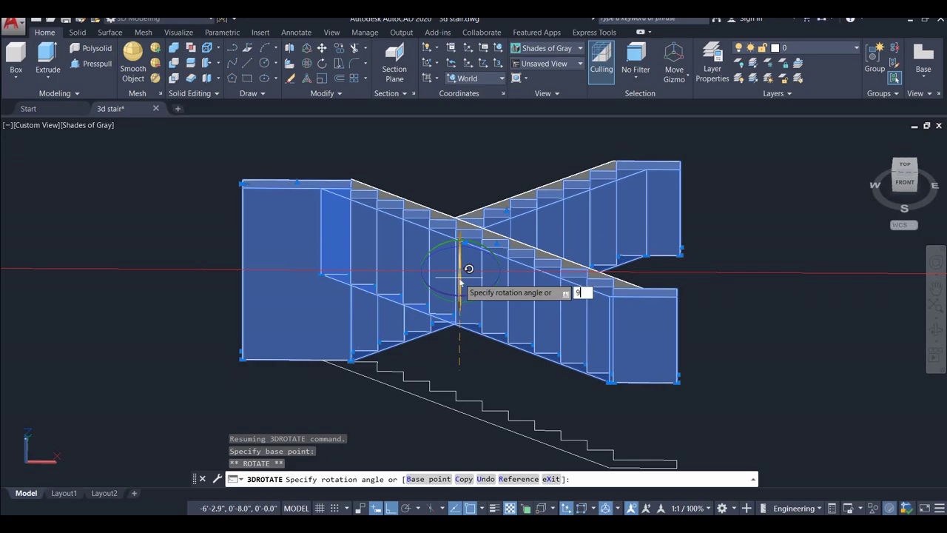
pyautogui.press('Return')
pyautogui.scroll(-3, 459, 275)
pyautogui.scroll(-2, 437, 331)
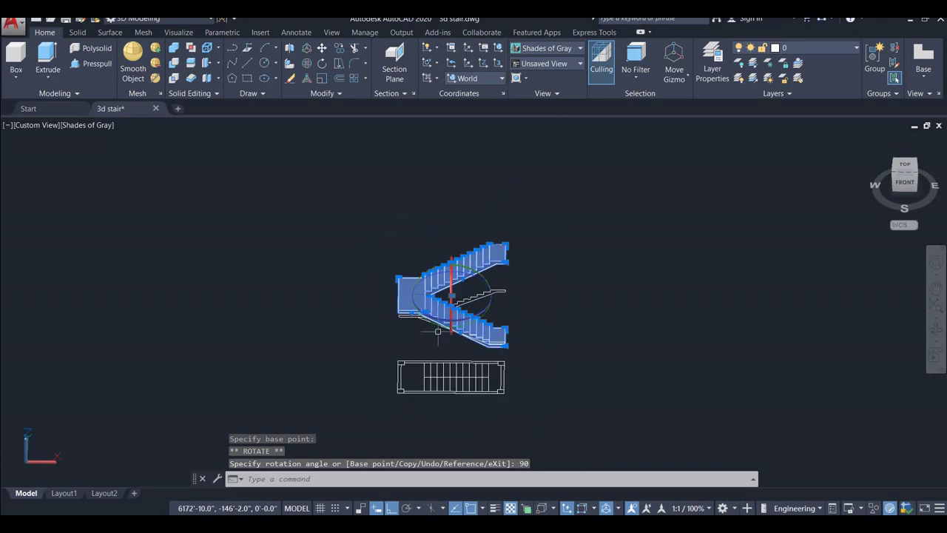
pyautogui.press('Escape')
pyautogui.scroll(3, 437, 326)
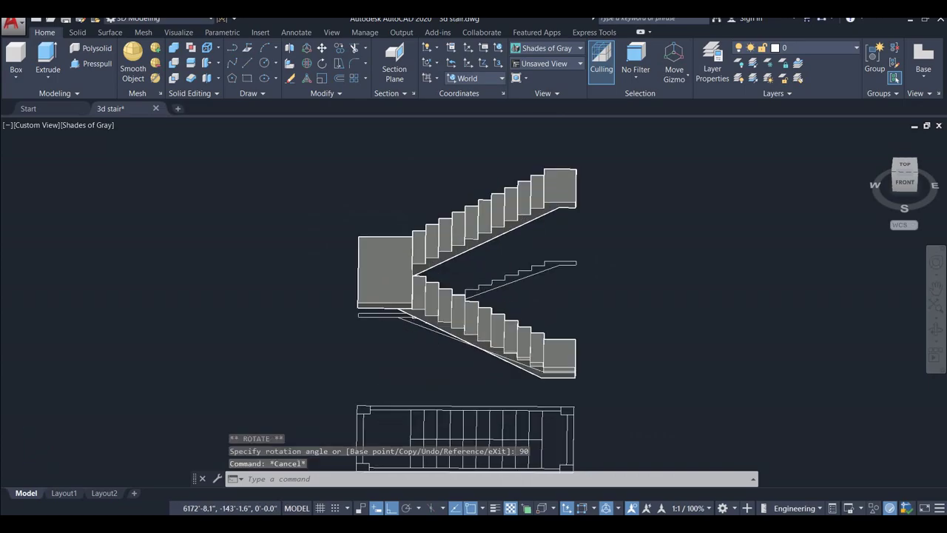
pyautogui.moveTo(437, 317); pyautogui.dragTo(431, 244, button='middle')
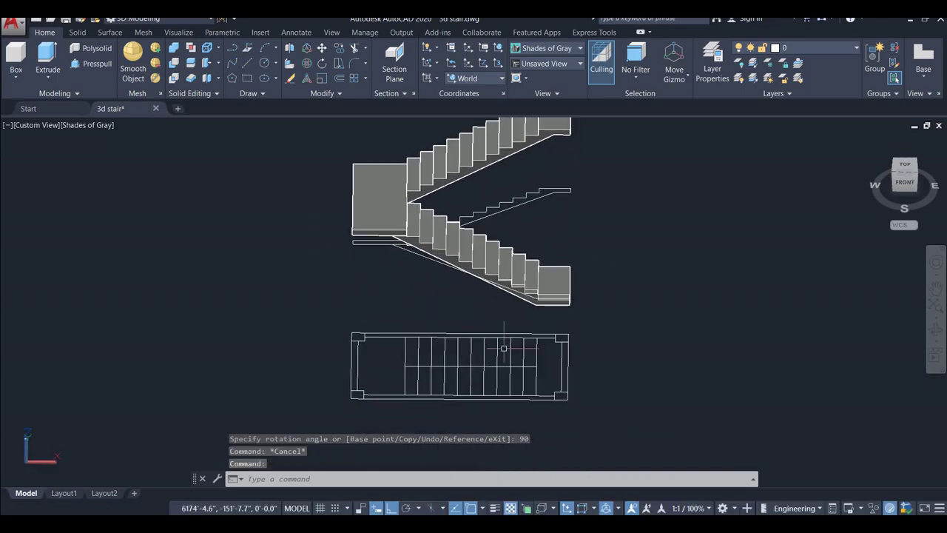
pyautogui.click(97, 63)
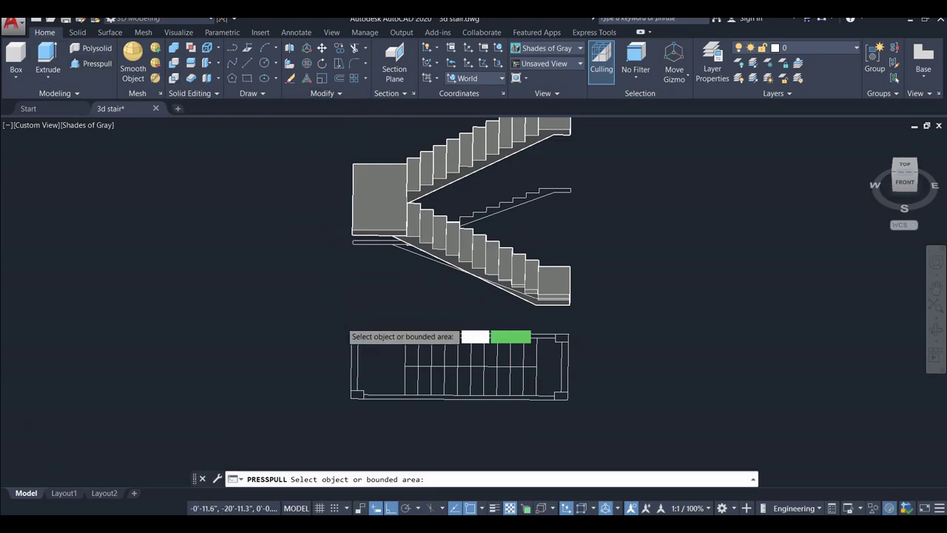
# Press-pull the top-left corner square 10' high and the lower-left square into a column
pyautogui.scroll(2, 341, 320)
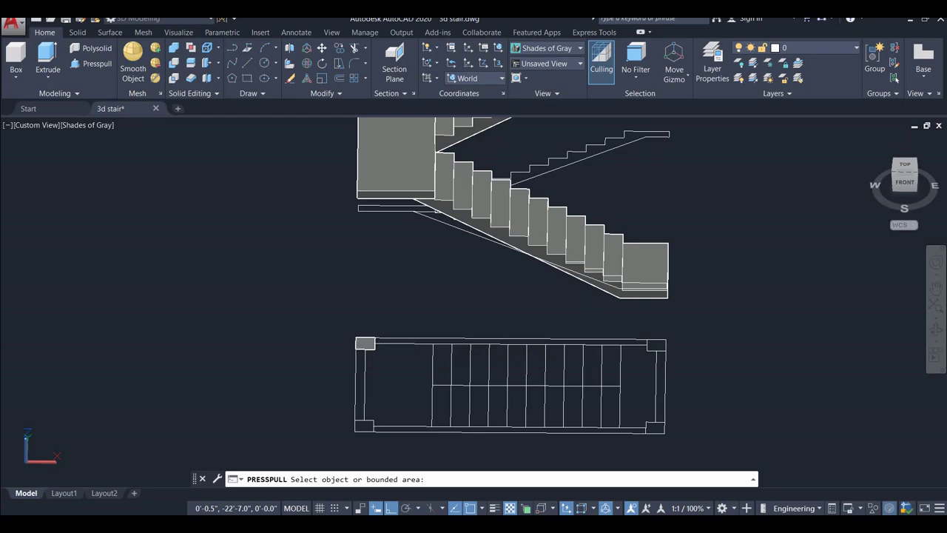
pyautogui.click(364, 344)
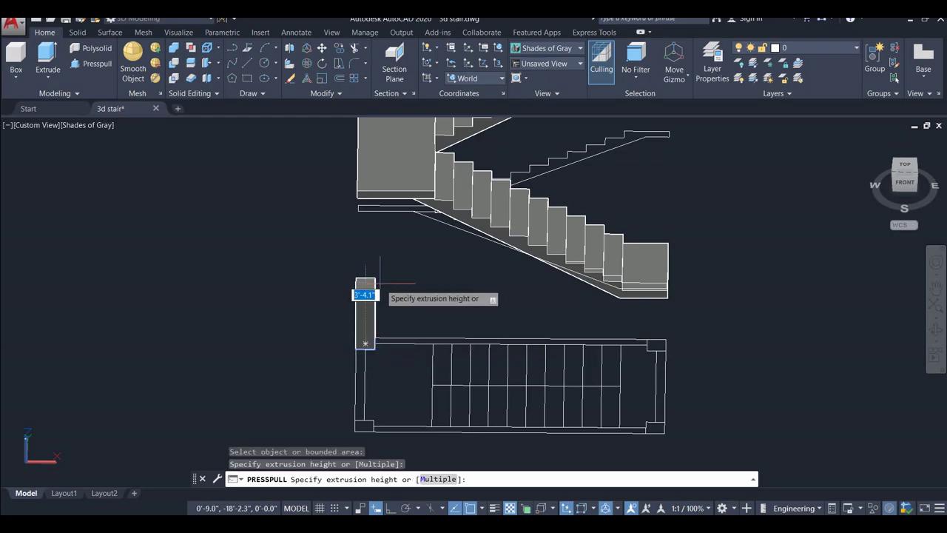
pyautogui.write("'")
pyautogui.press('Return')
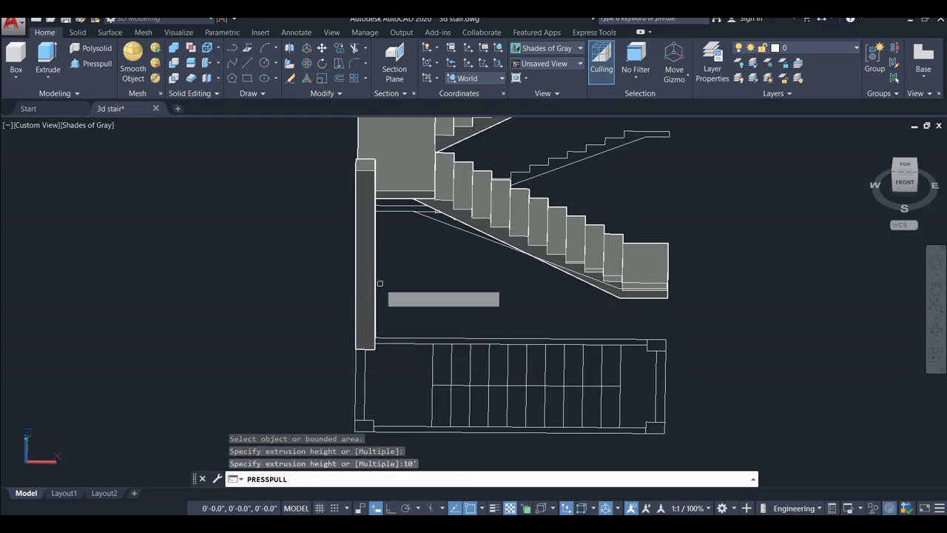
pyautogui.moveTo(364, 348); pyautogui.dragTo(316, 292, button='middle')
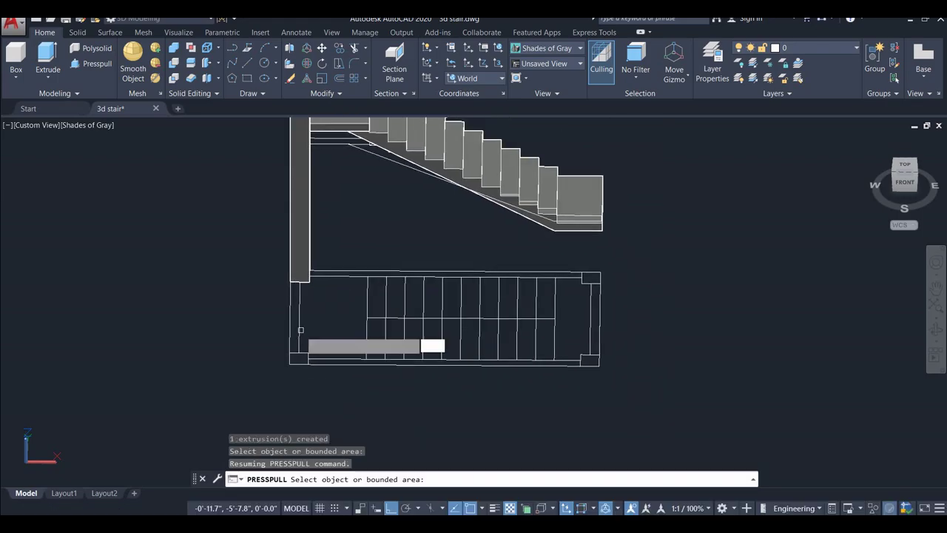
pyautogui.scroll(2, 297, 365)
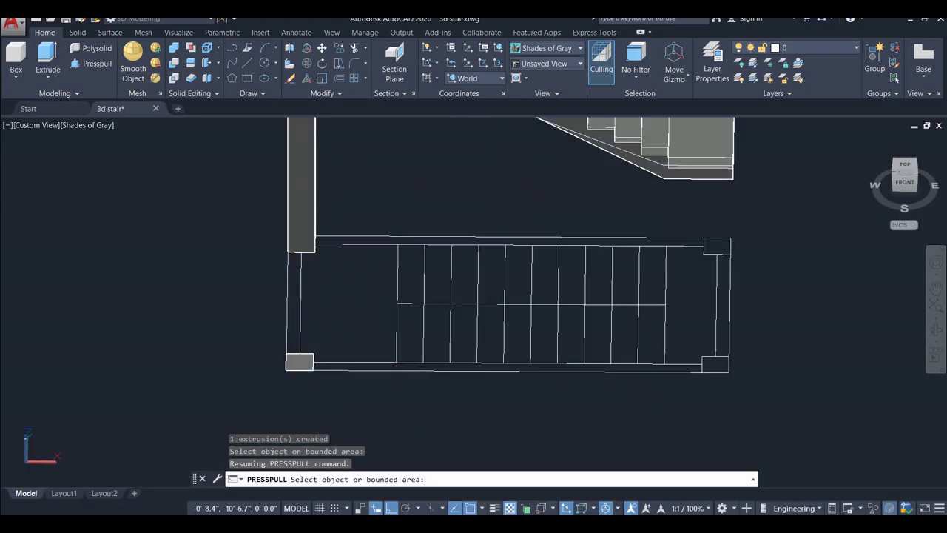
pyautogui.click(297, 365)
pyautogui.click(298, 326)
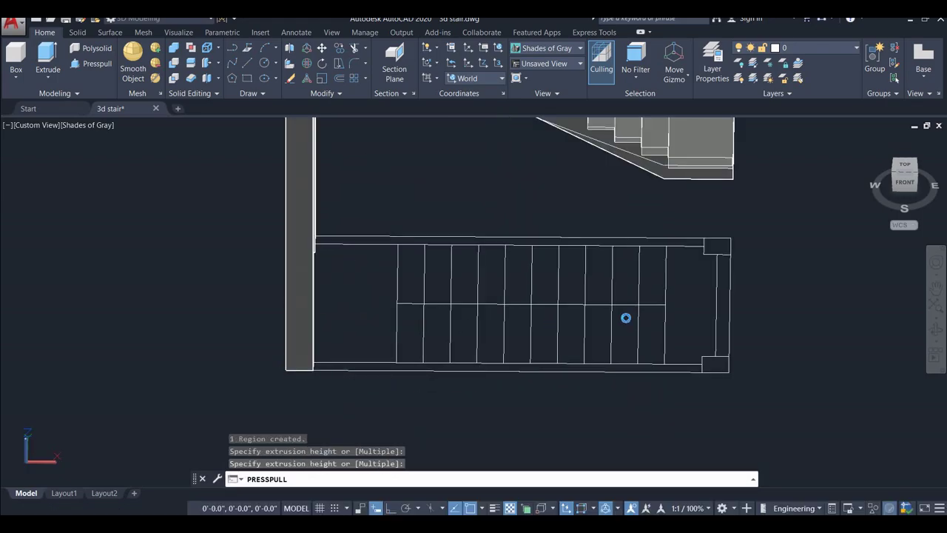
# Press-pull the upper-right and lower-right corner squares into matching columns
pyautogui.click(717, 247)
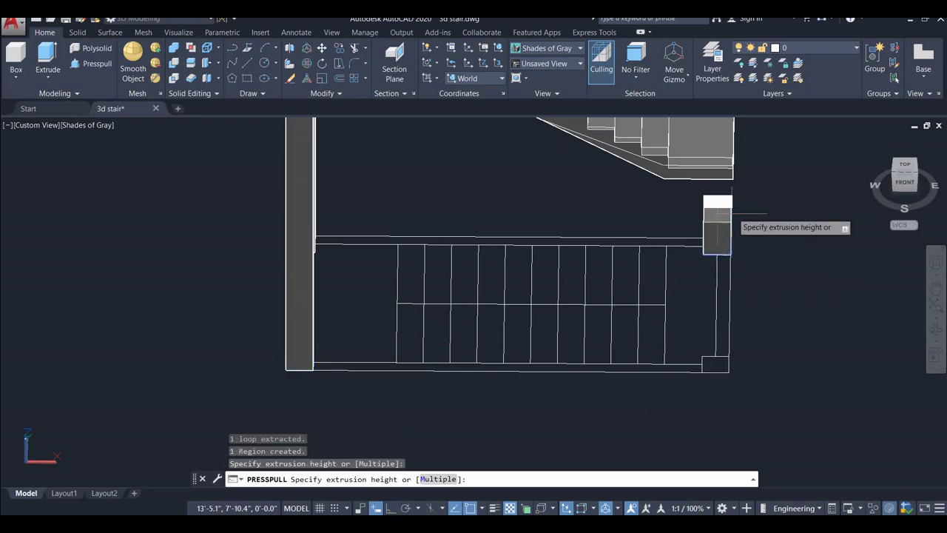
pyautogui.click(714, 201)
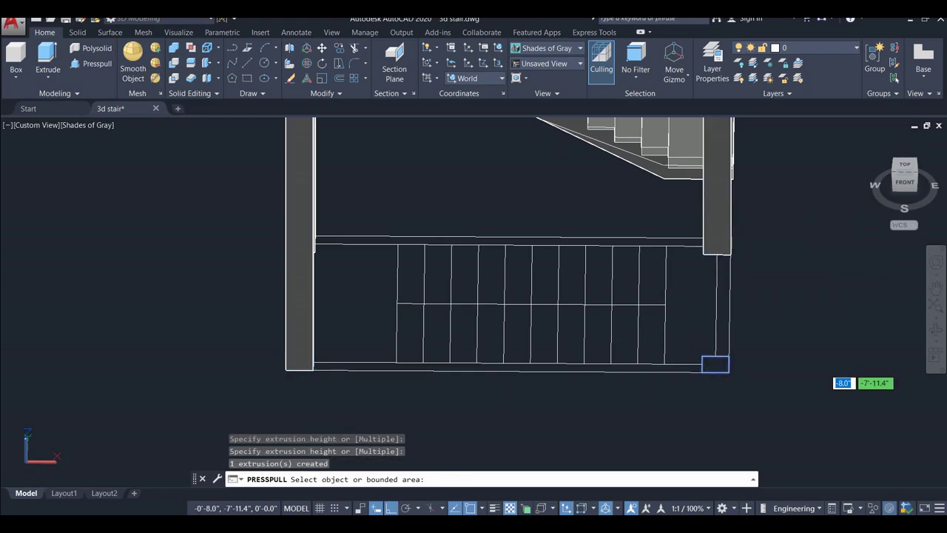
pyautogui.click(715, 365)
pyautogui.click(714, 348)
pyautogui.scroll(-2, 726, 318)
pyautogui.scroll(-2, 726, 319)
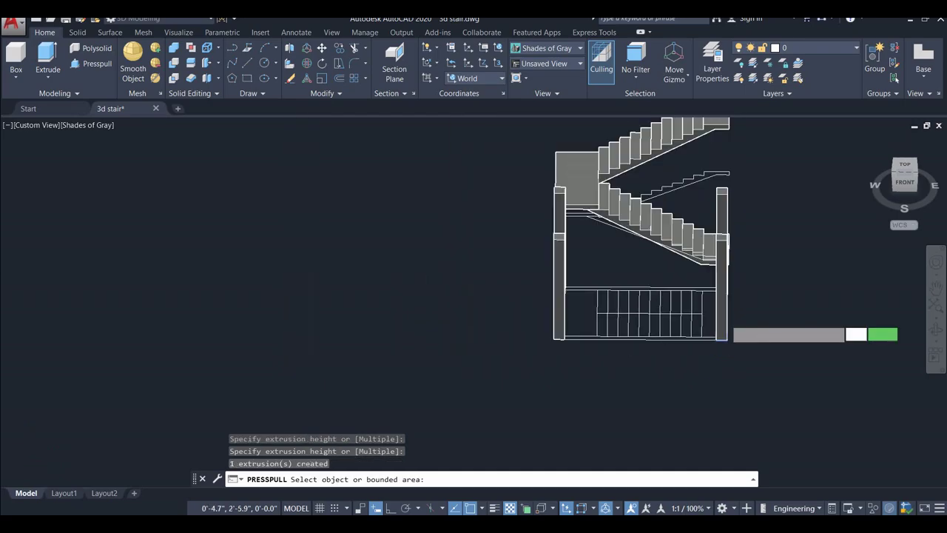
pyautogui.scroll(1, 619, 239)
pyautogui.scroll(1, 619, 239)
pyautogui.press('Escape')
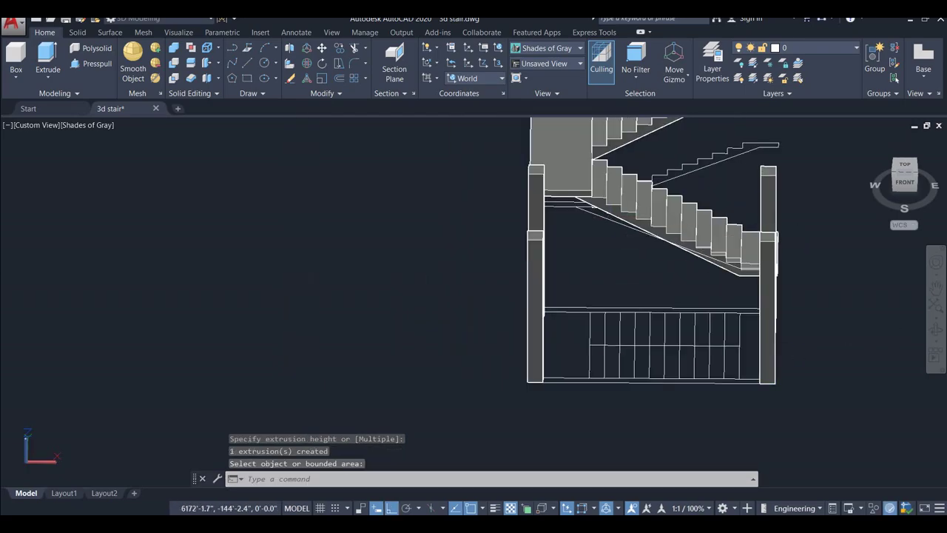
pyautogui.moveTo(603, 227); pyautogui.dragTo(562, 329)
pyautogui.press('Escape')
# Select the upper flight, landing and lower flight and start MOVE with m
pyautogui.click(560, 242)
pyautogui.click(550, 273)
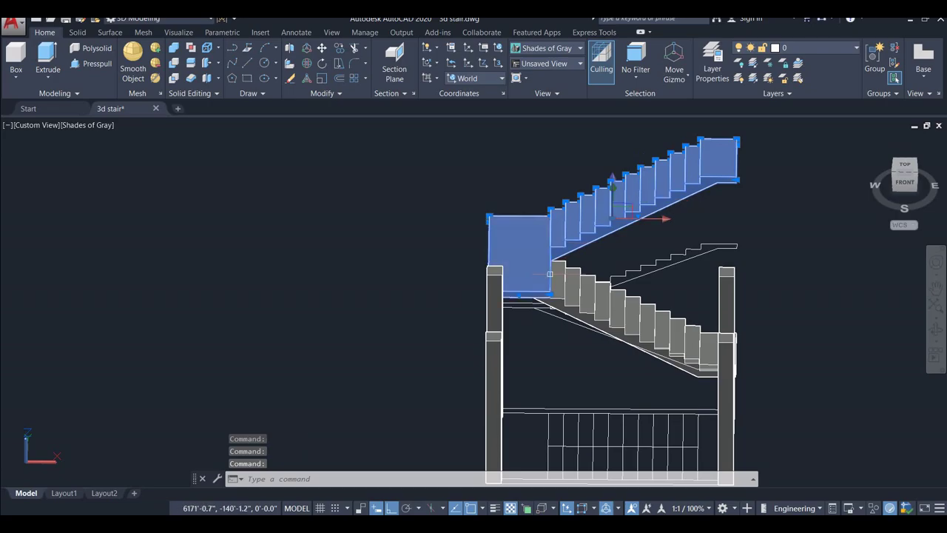
pyautogui.click(581, 293)
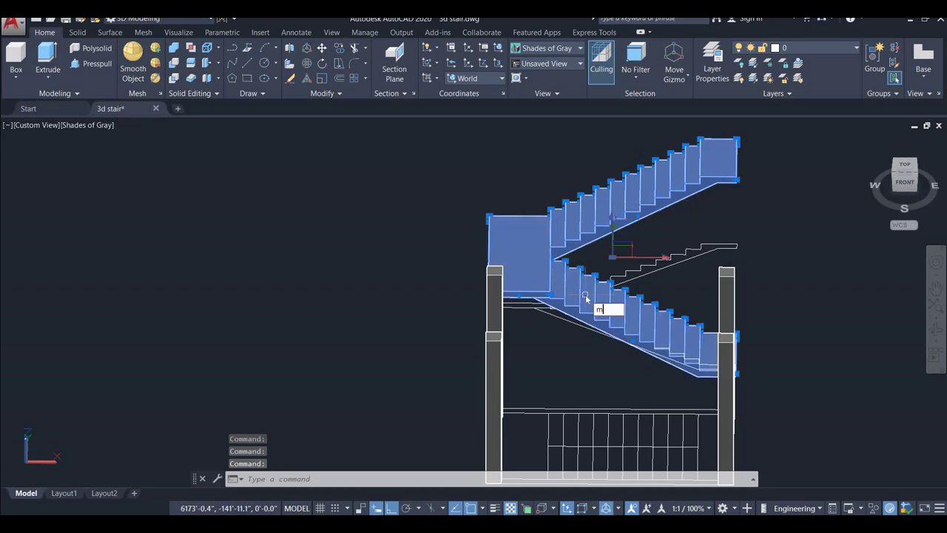
pyautogui.write('m')
pyautogui.press('Return')
pyautogui.moveTo(620, 310); pyautogui.dragTo(554, 283, button='middle')
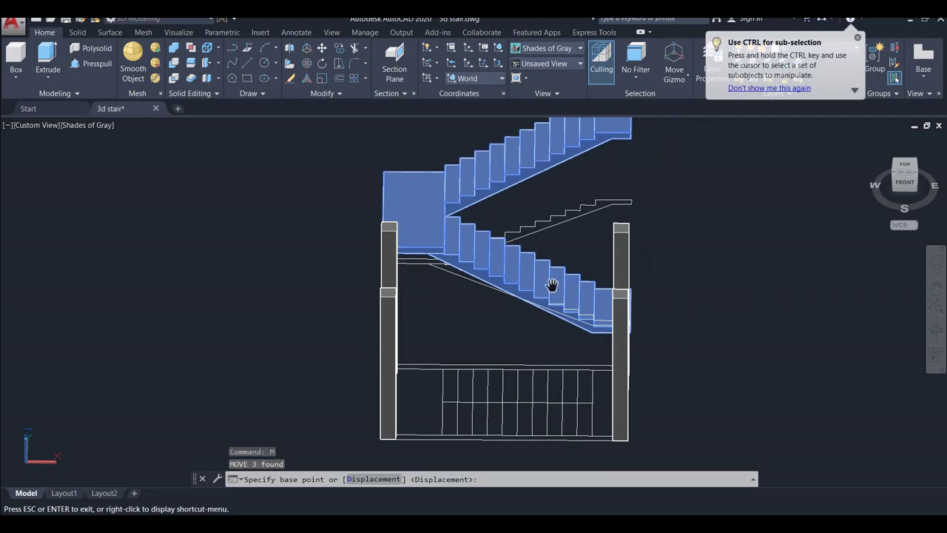
pyautogui.keyDown('shift'); pyautogui.moveTo(520, 312); pyautogui.dragTo(562, 370, button='middle'); pyautogui.keyUp('shift')
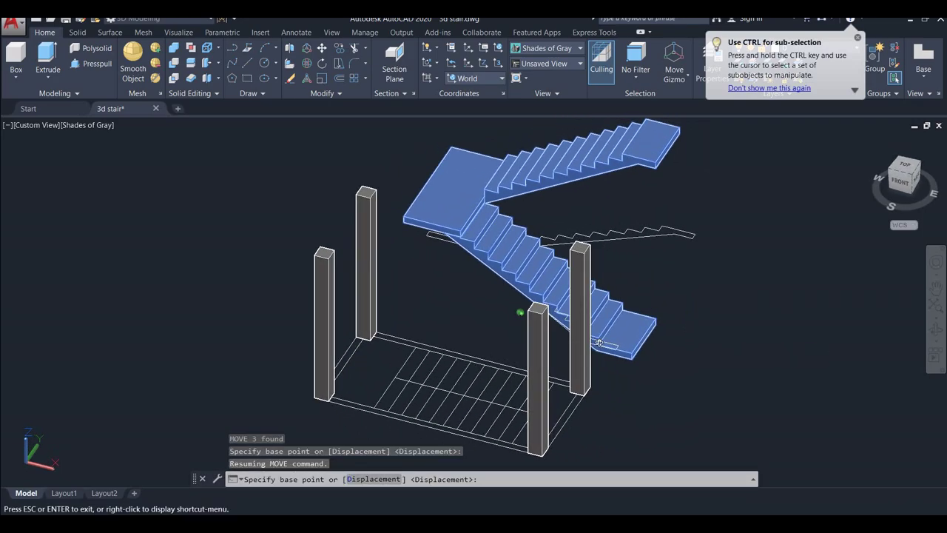
pyautogui.scroll(2, 625, 364)
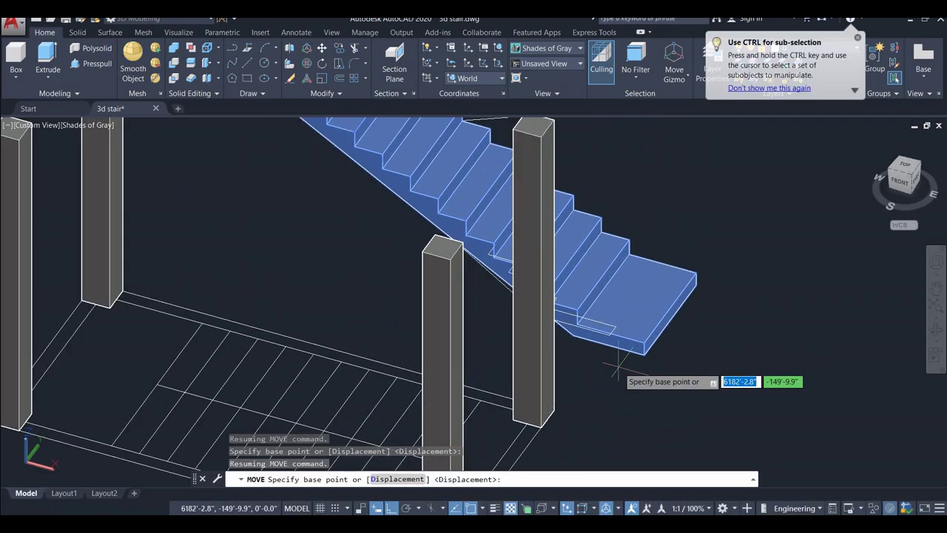
pyautogui.scroll(1, 625, 364)
pyautogui.scroll(1, 635, 369)
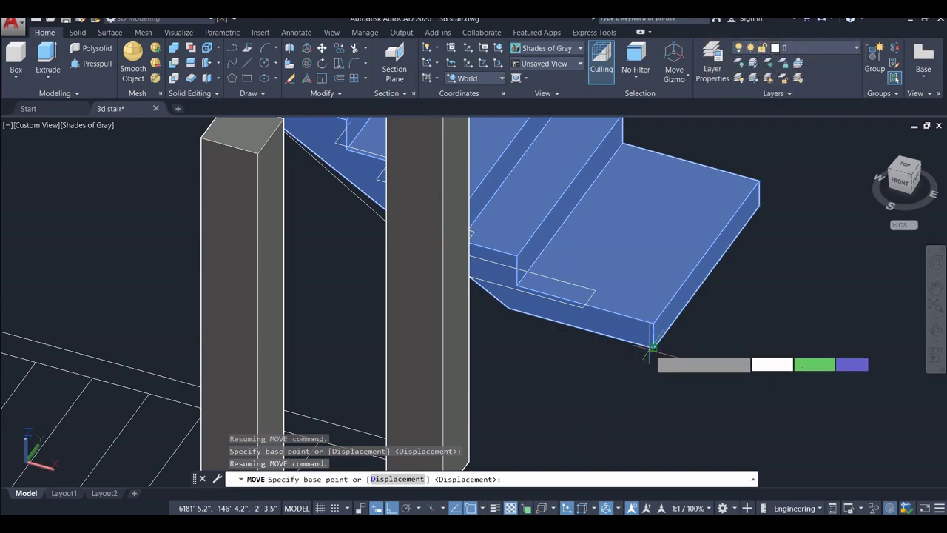
# Move the stairs from the lower flight's bottom corner onto the matching plan corner
pyautogui.click(649, 347)
pyautogui.scroll(-3, 693, 328)
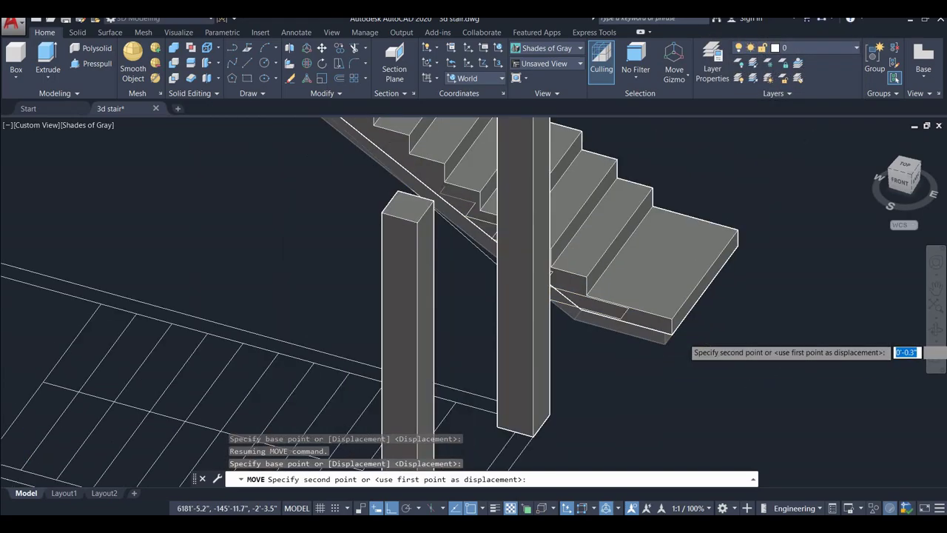
pyautogui.scroll(-2, 695, 327)
pyautogui.scroll(2, 613, 388)
pyautogui.scroll(2, 603, 391)
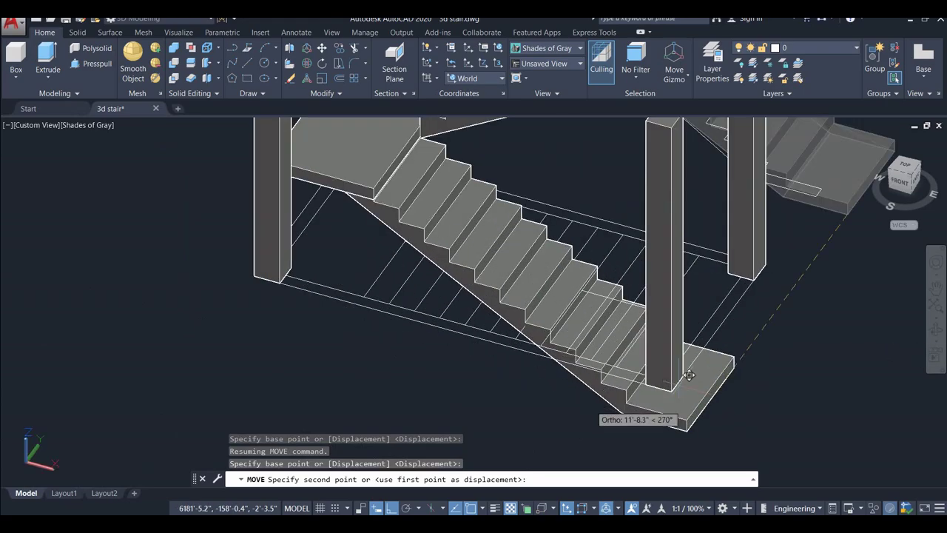
pyautogui.scroll(1, 697, 373)
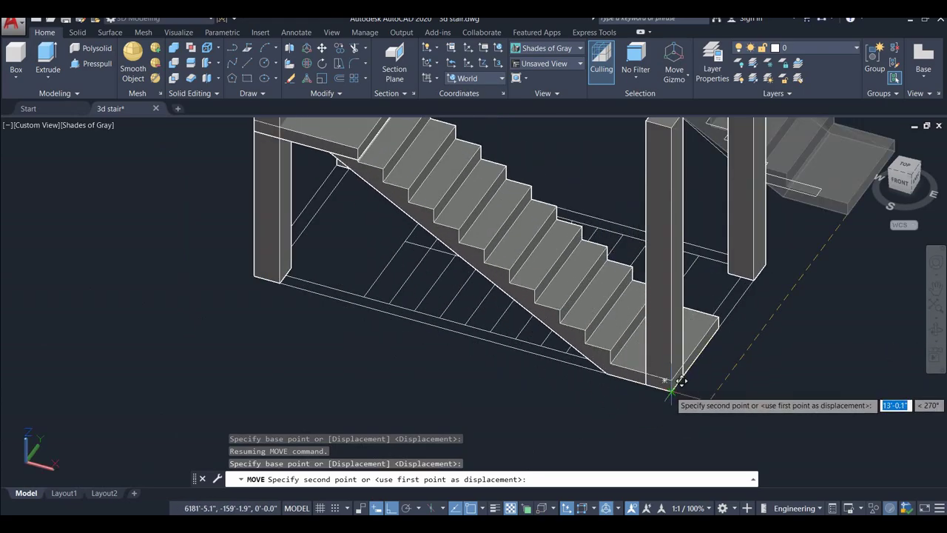
pyautogui.click(669, 391)
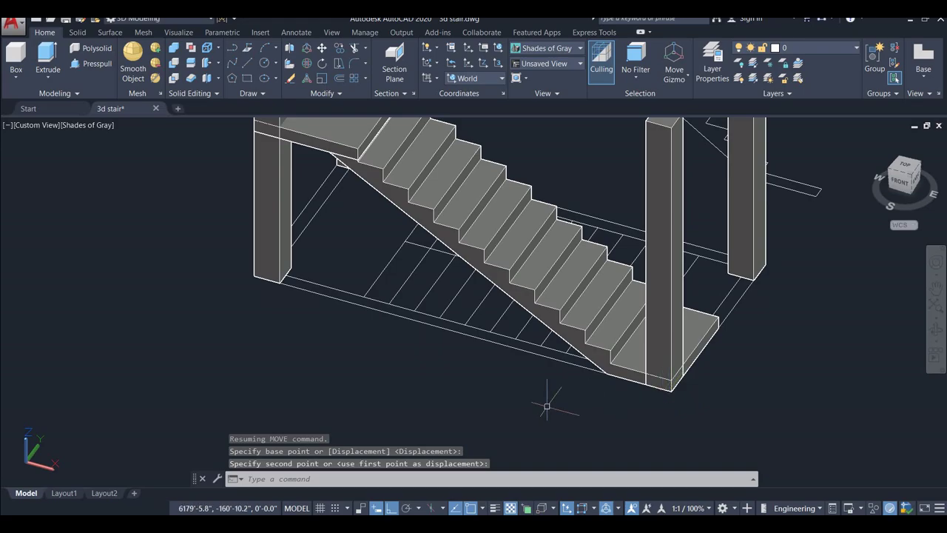
pyautogui.press('Escape')
pyautogui.press('Escape')
pyautogui.scroll(-2, 547, 406)
pyautogui.scroll(-2, 547, 406)
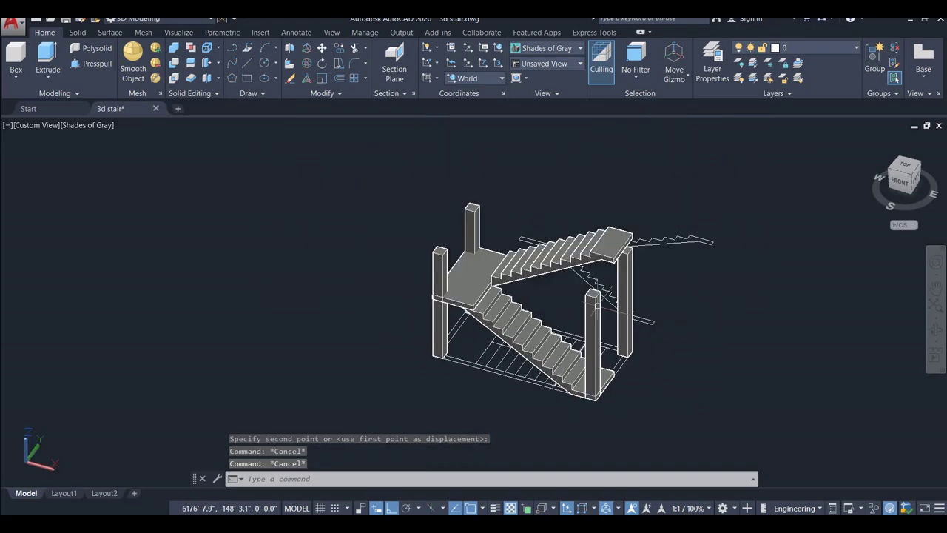
pyautogui.scroll(2, 602, 292)
# Orbit and zoom in, then select the column under the upper flight's end
pyautogui.keyDown('shift'); pyautogui.moveTo(629, 350); pyautogui.dragTo(573, 298, button='middle'); pyautogui.keyUp('shift')
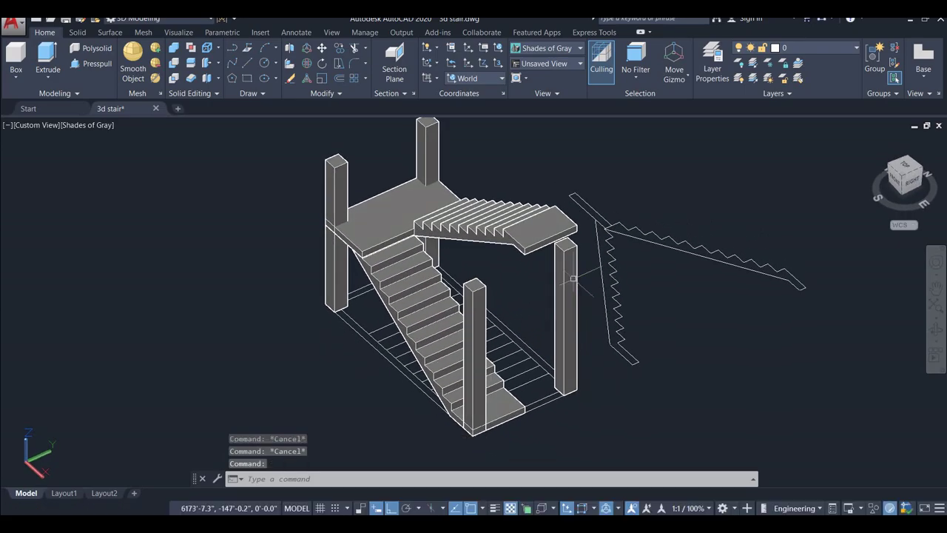
pyautogui.scroll(1, 562, 226)
pyautogui.scroll(1, 568, 237)
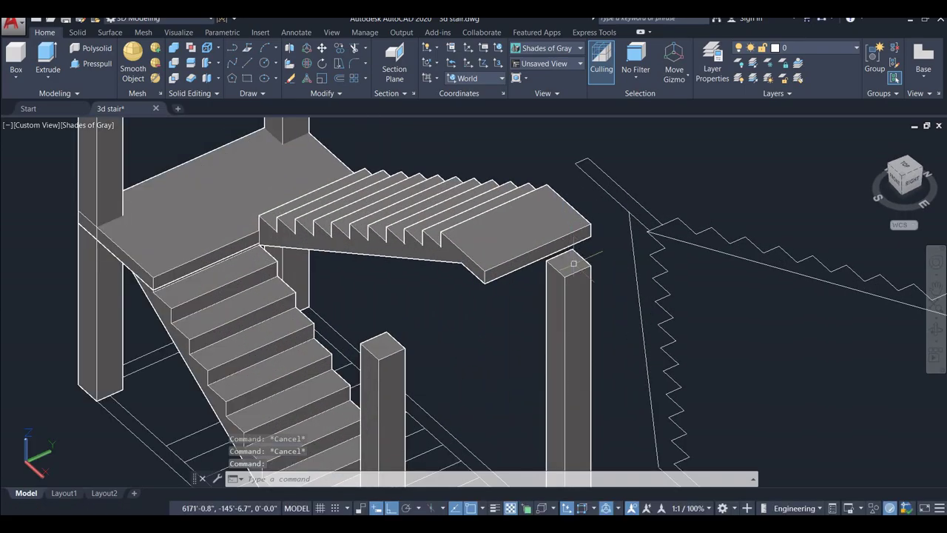
pyautogui.click(573, 263)
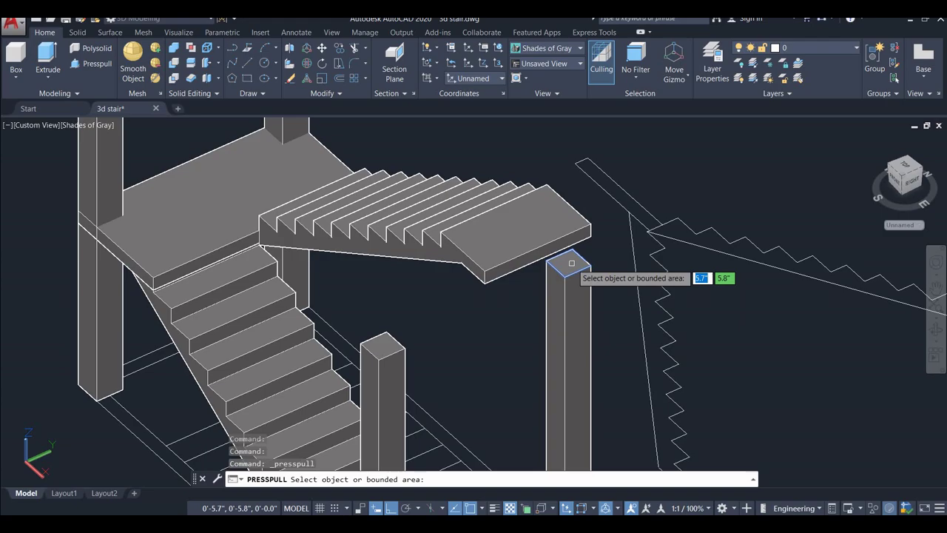
# Press-pull two column tops up to the landing top height
pyautogui.click(571, 262)
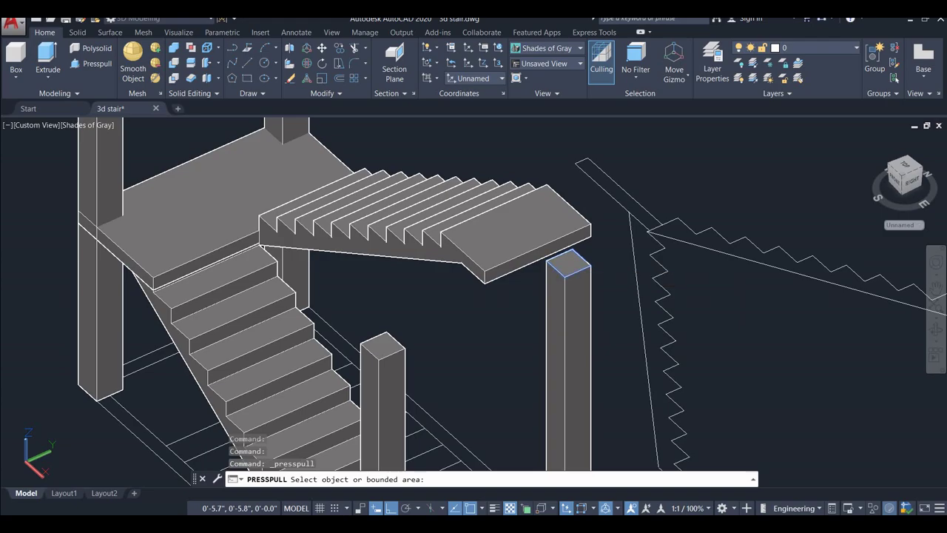
pyautogui.click(590, 221)
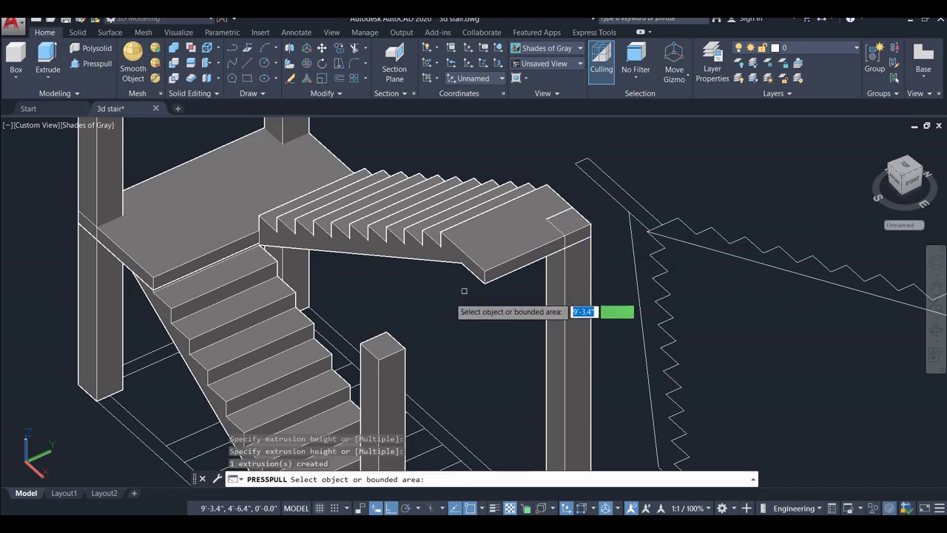
pyautogui.click(386, 346)
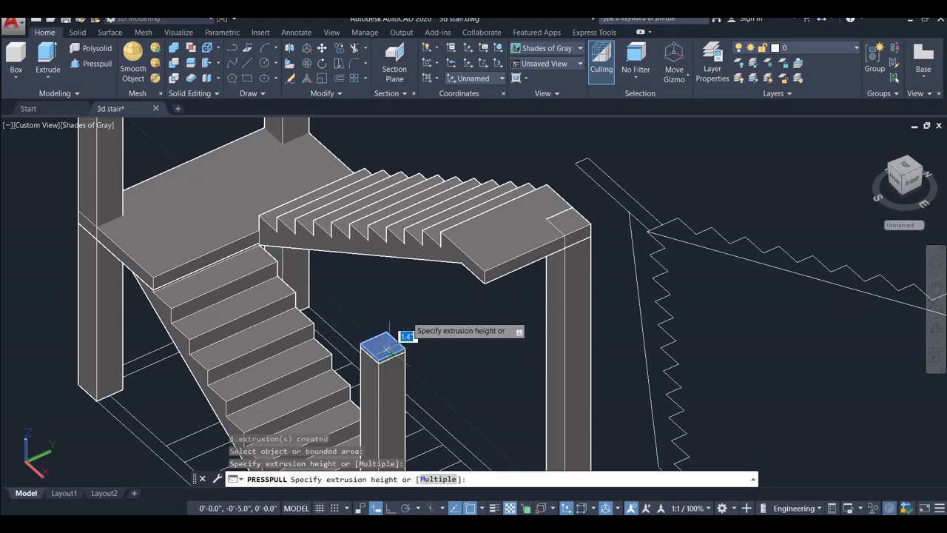
pyautogui.click(483, 273)
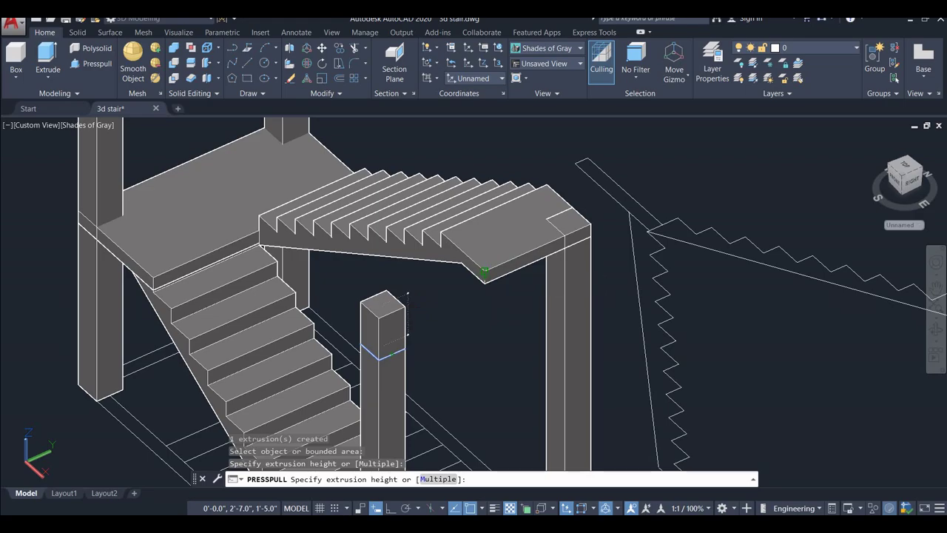
pyautogui.scroll(-3, 534, 290)
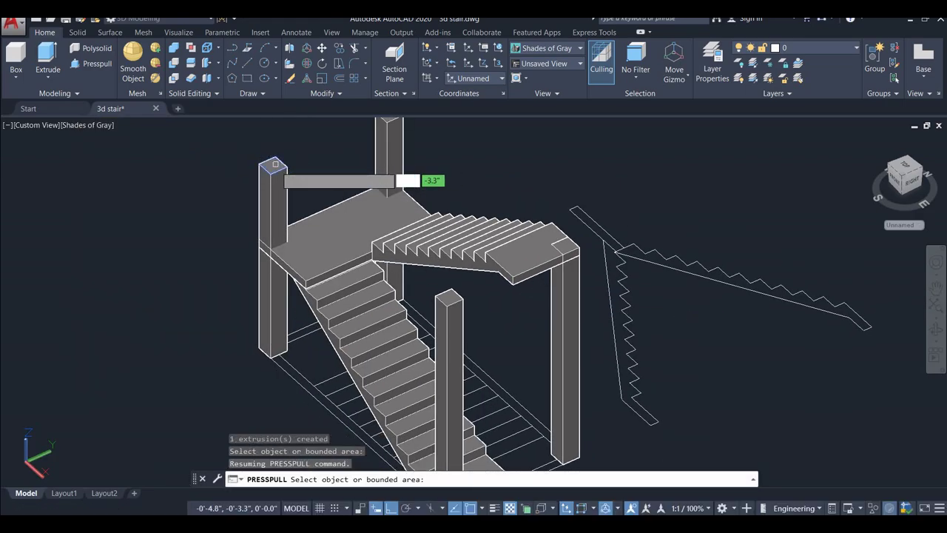
# Show the stair as a Right side elevation, abandoning the rear column extrusion
pyautogui.click(274, 163)
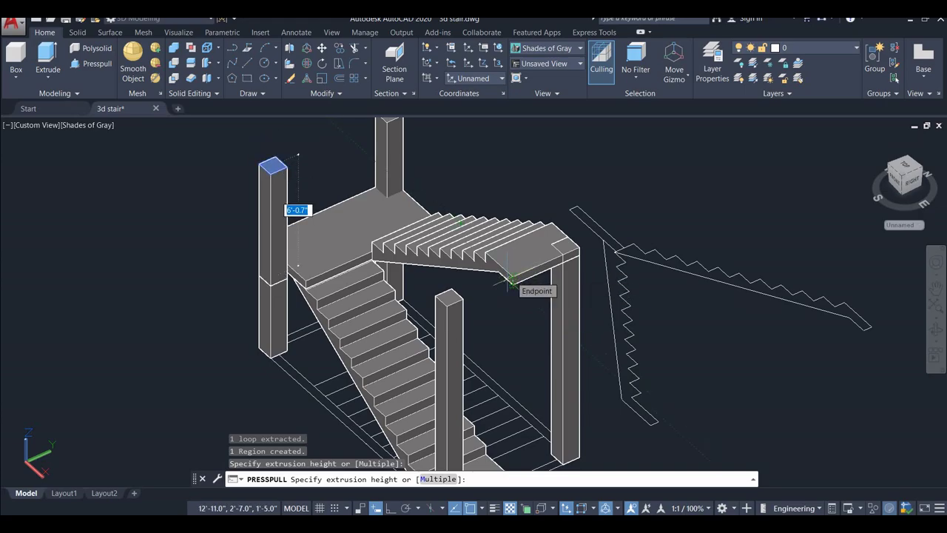
pyautogui.click(912, 180)
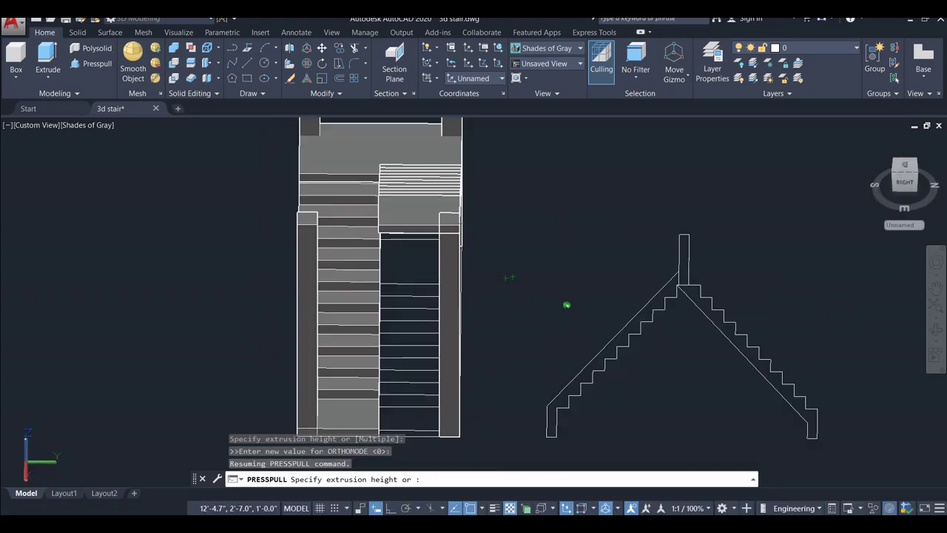
pyautogui.press('Escape')
pyautogui.scroll(-3, 274, 338)
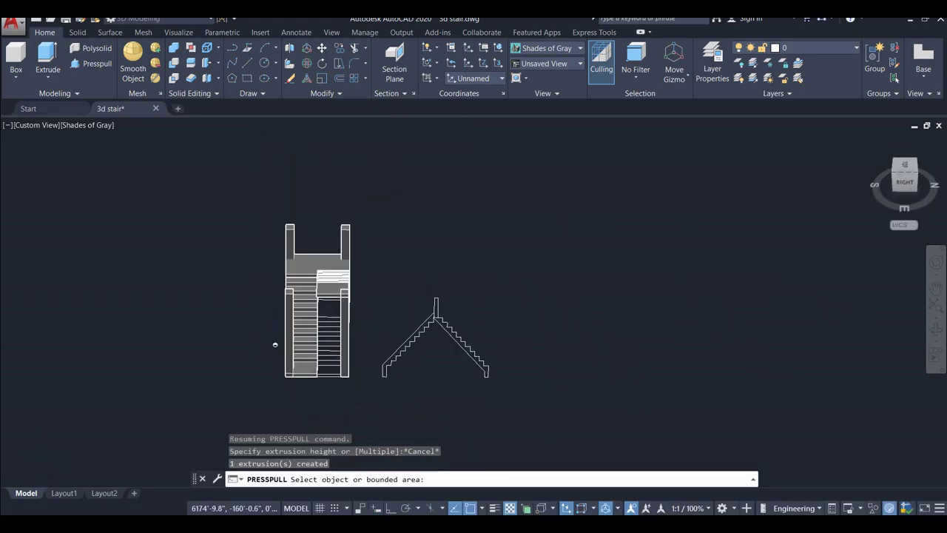
pyautogui.press('Return')
# Orbit back to 3D and press-pull the left front post's top to its neighbour's height
pyautogui.moveTo(260, 357)
pyautogui.keyDown('shift'); pyautogui.mouseDown(button='middle')
pyautogui.moveTo(465, 324)
pyautogui.moveTo(488, 266)
pyautogui.mouseUp(button='middle'); pyautogui.keyUp('shift')
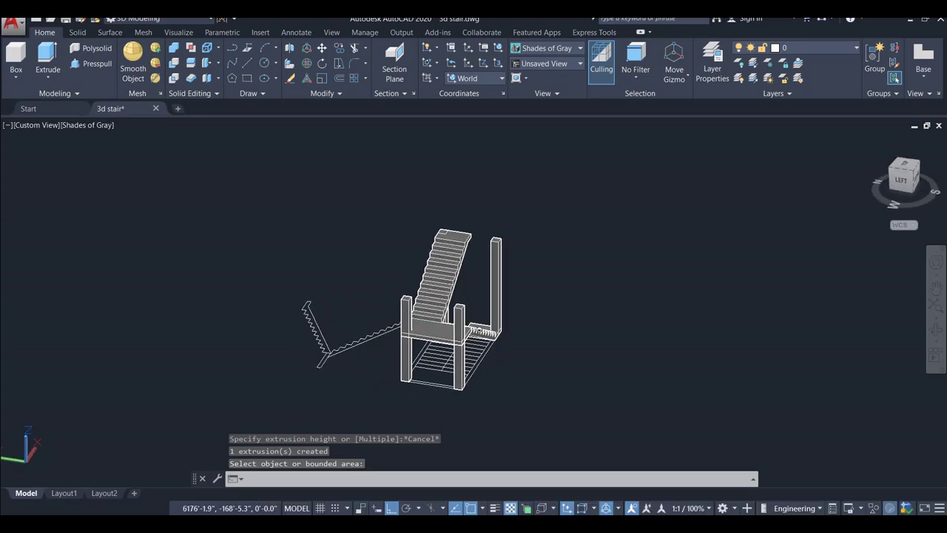
pyautogui.scroll(3, 488, 266)
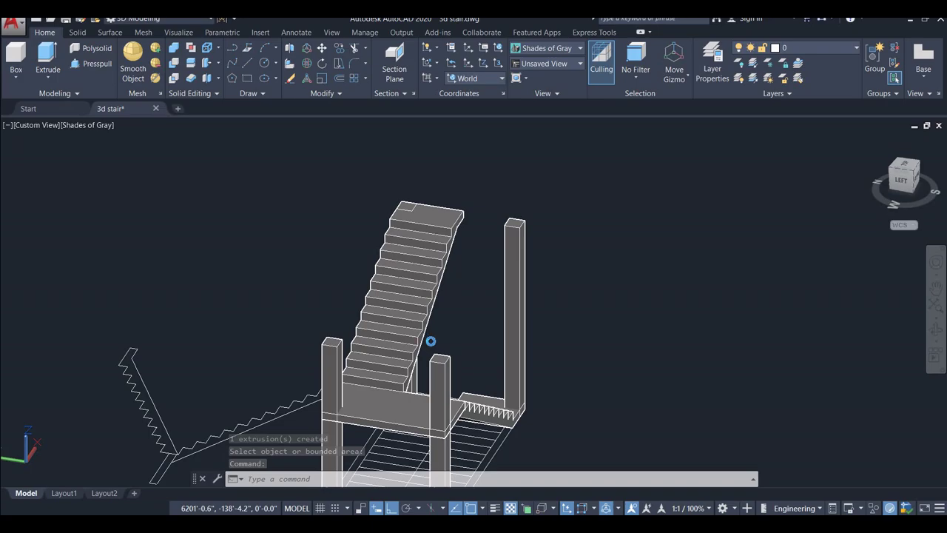
pyautogui.press('Return')
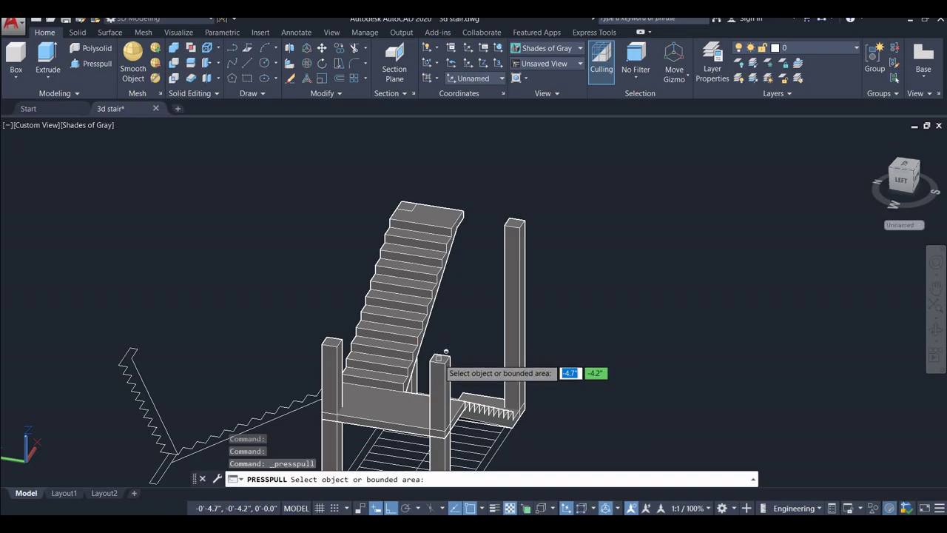
pyautogui.click(442, 357)
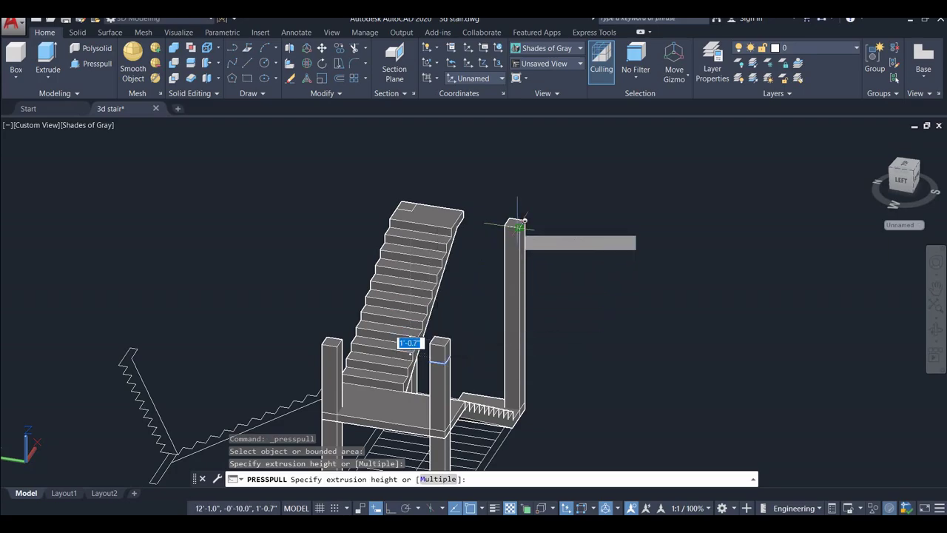
pyautogui.press('Return')
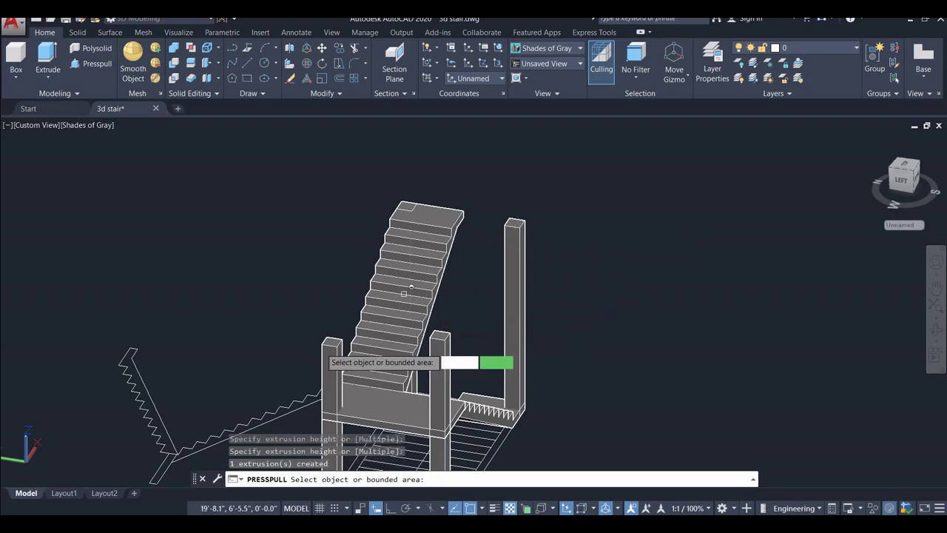
pyautogui.scroll(1, 334, 335)
pyautogui.scroll(2, 335, 337)
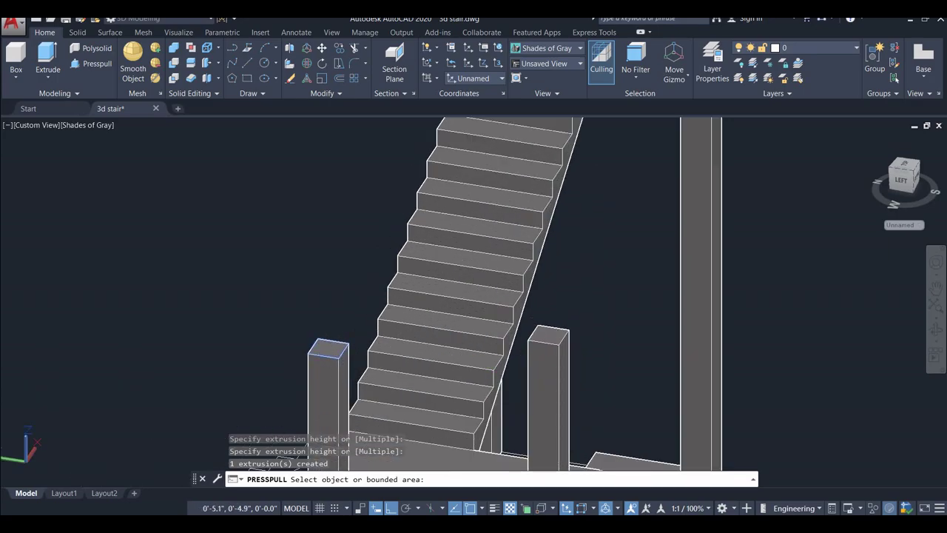
pyautogui.click(328, 348)
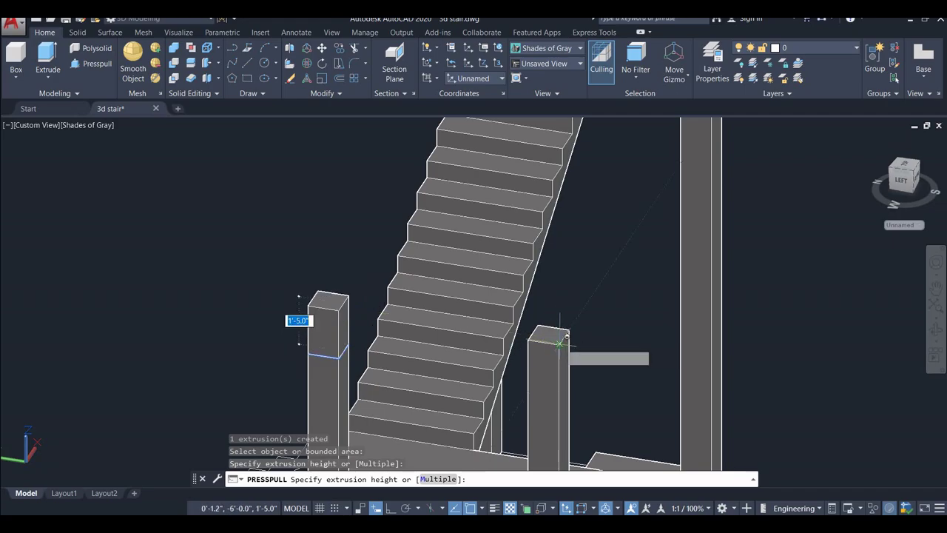
pyautogui.click(298, 296)
pyautogui.scroll(-3, 562, 346)
pyautogui.scroll(-2, 562, 346)
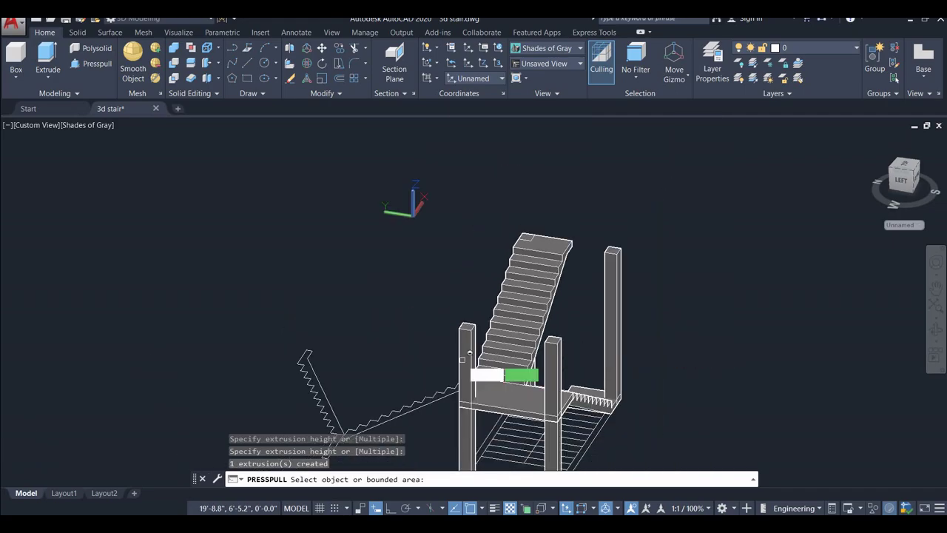
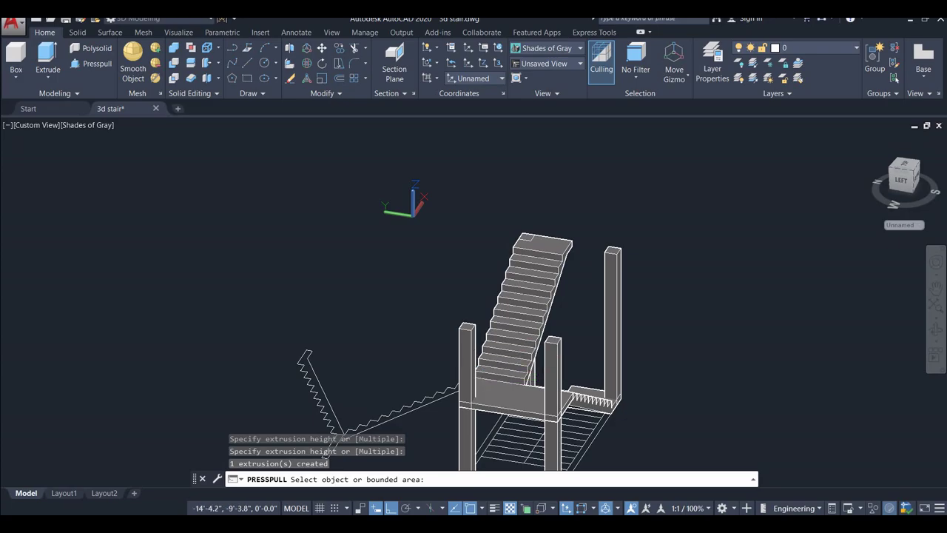
# Cancel the unfinished extrusion and orbit the model to a front view
pyautogui.press('Escape')
pyautogui.keyDown('shift'); pyautogui.moveTo(497, 329); pyautogui.dragTo(363, 325, button='middle'); pyautogui.keyUp('shift')
pyautogui.scroll(-2, 456, 369)
pyautogui.scroll(2, 416, 296)
pyautogui.scroll(2, 417, 296)
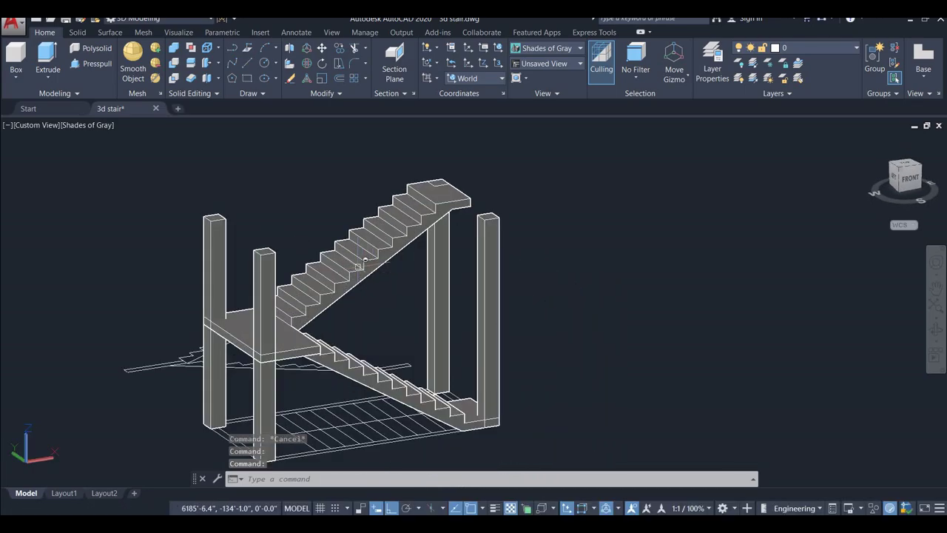
# Select the upper stair flight, lower stair flight and left column
pyautogui.click(363, 254)
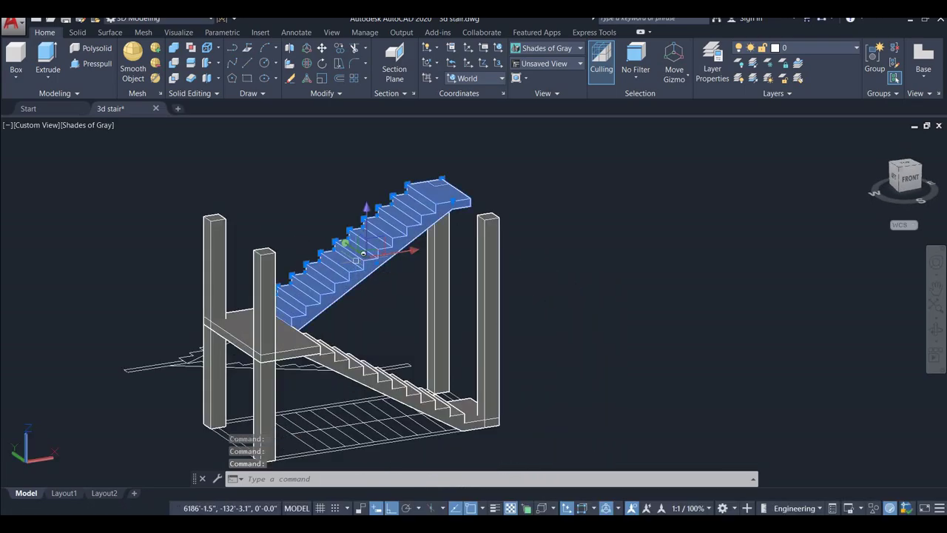
pyautogui.click(327, 354)
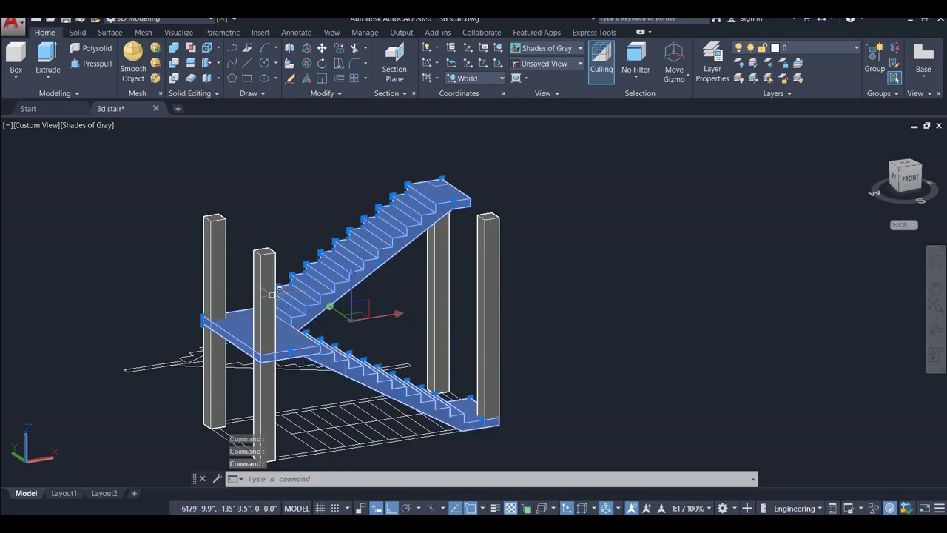
pyautogui.click(210, 282)
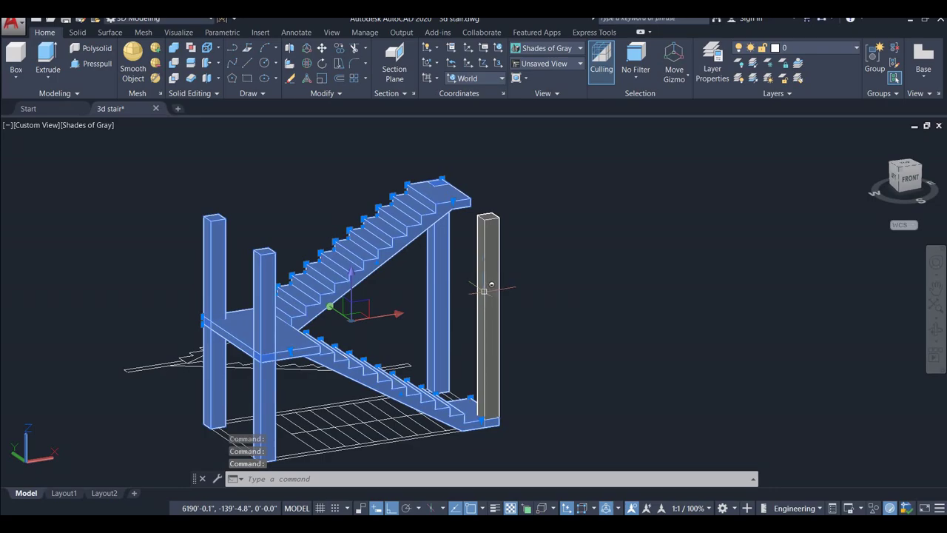
pyautogui.write('co')
pyautogui.press('Return')
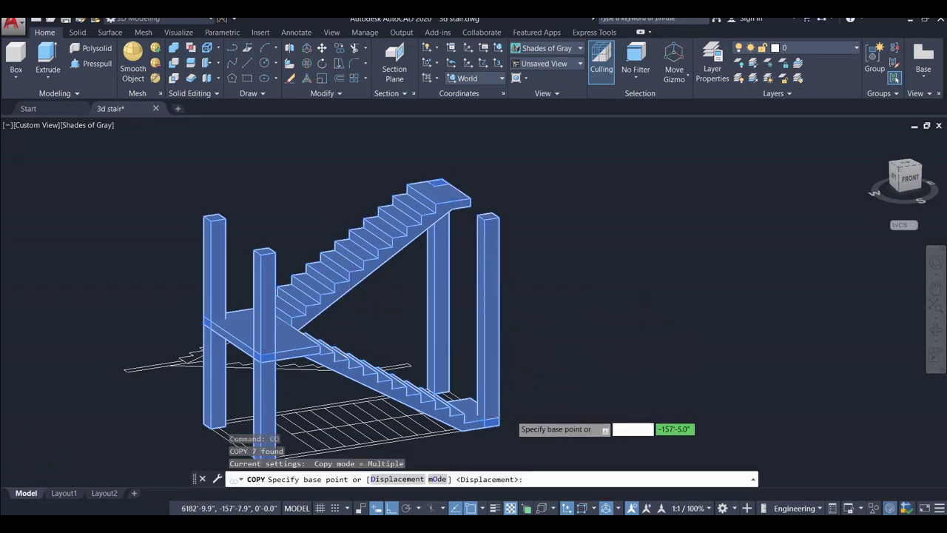
pyautogui.scroll(5, 514, 418)
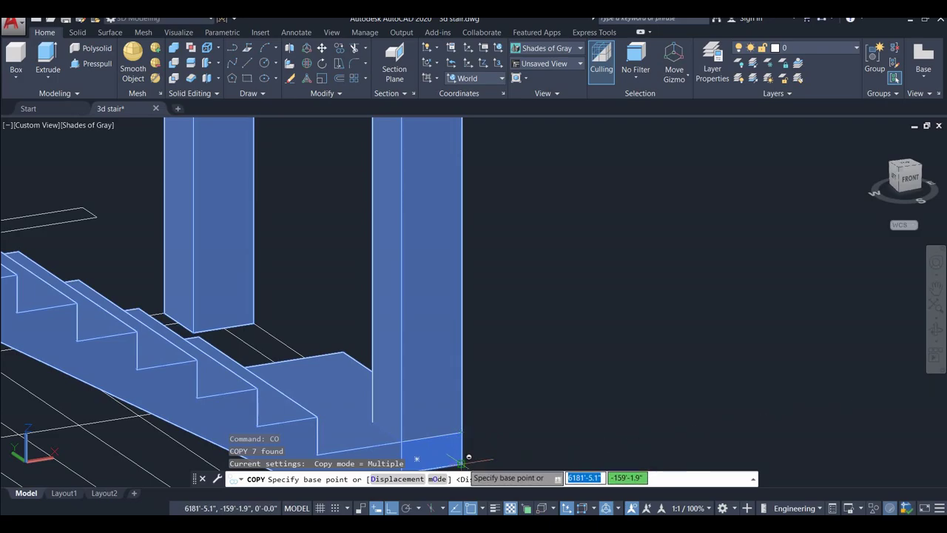
pyautogui.click(462, 461)
pyautogui.scroll(-3, 462, 455)
pyautogui.scroll(-3, 462, 455)
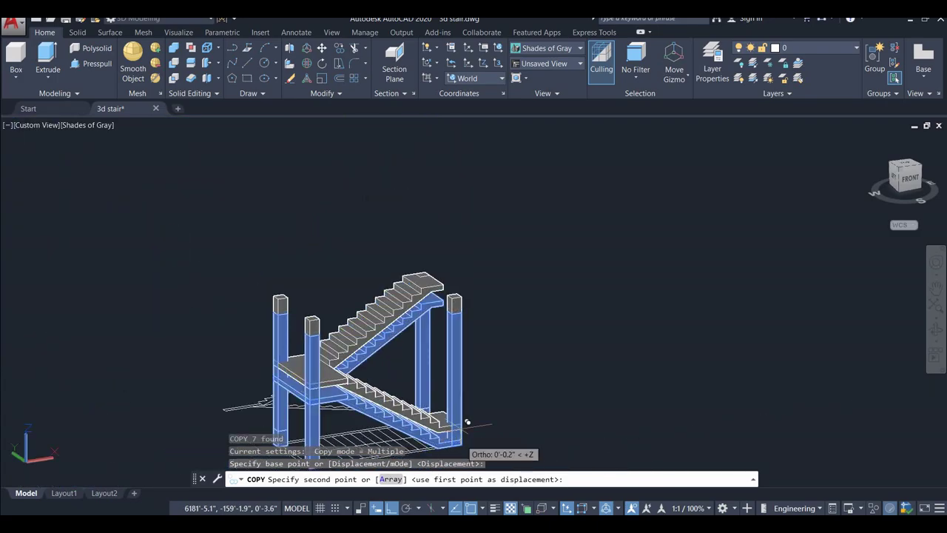
pyautogui.scroll(2, 476, 321)
pyautogui.scroll(1, 447, 342)
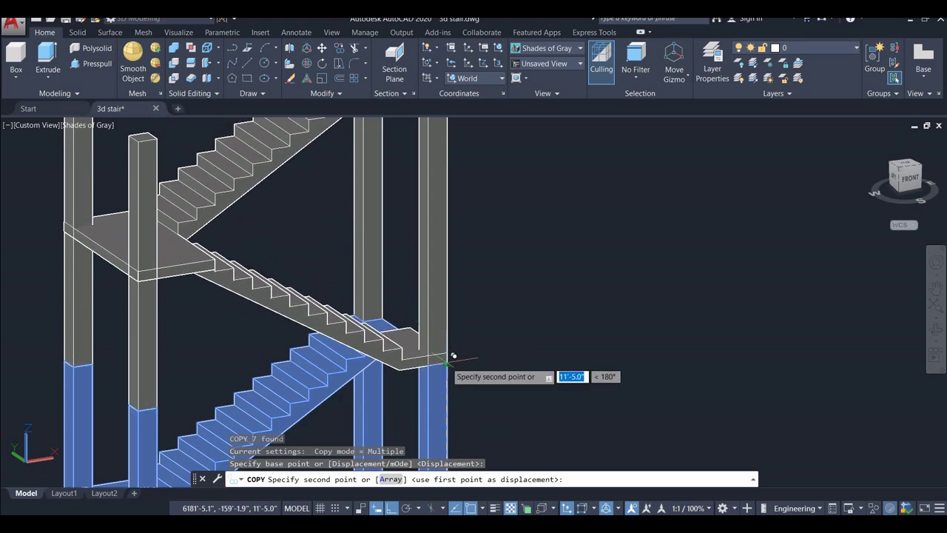
pyautogui.scroll(-1, 443, 351)
pyautogui.press('Escape')
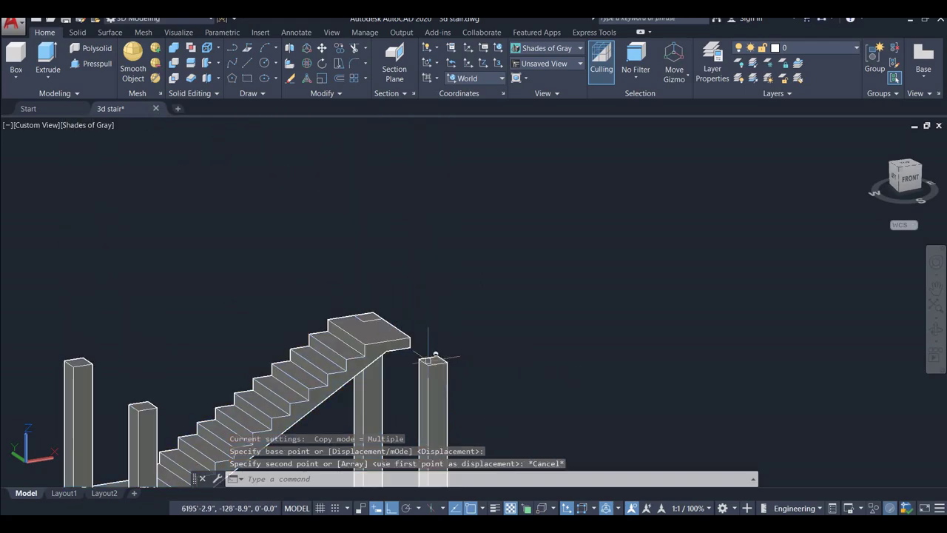
# Select the stairs, columns and landing slab, framing the bottom column corner
pyautogui.scroll(-1, 405, 347)
pyautogui.moveTo(422, 349); pyautogui.dragTo(454, 260, button='middle')
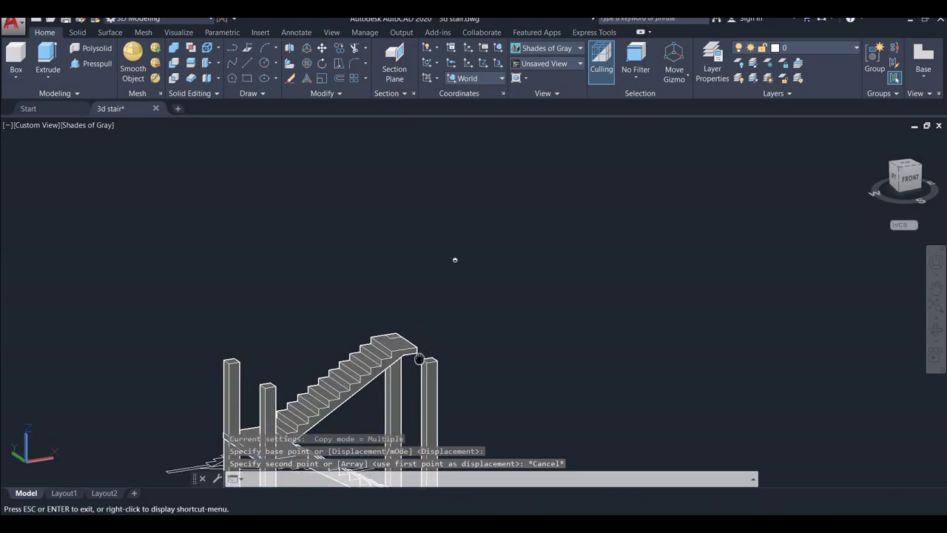
pyautogui.scroll(1, 460, 240)
pyautogui.scroll(1, 462, 239)
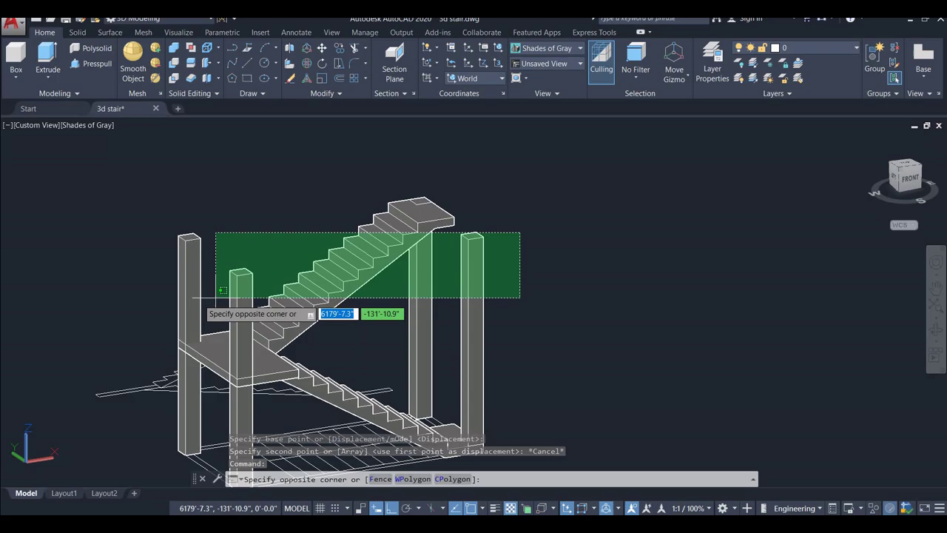
pyautogui.click(175, 299)
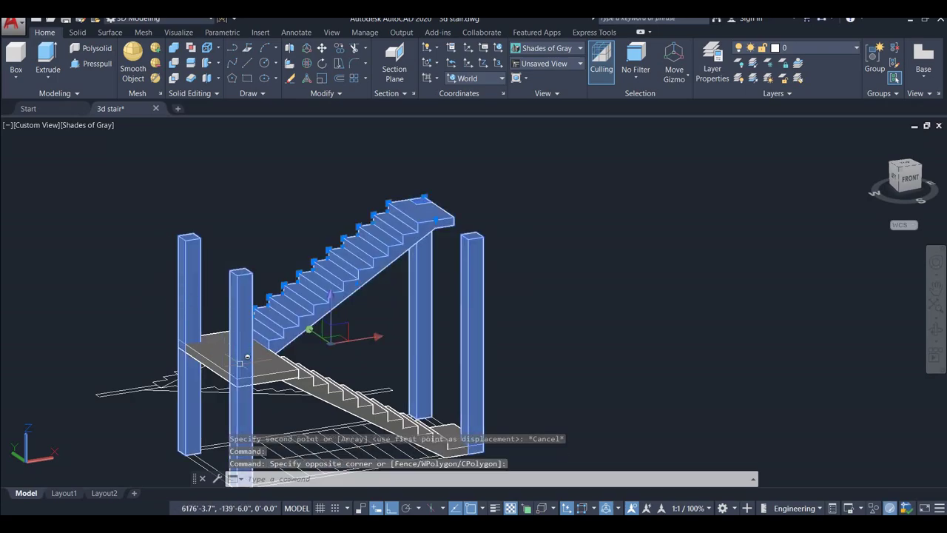
pyautogui.click(287, 371)
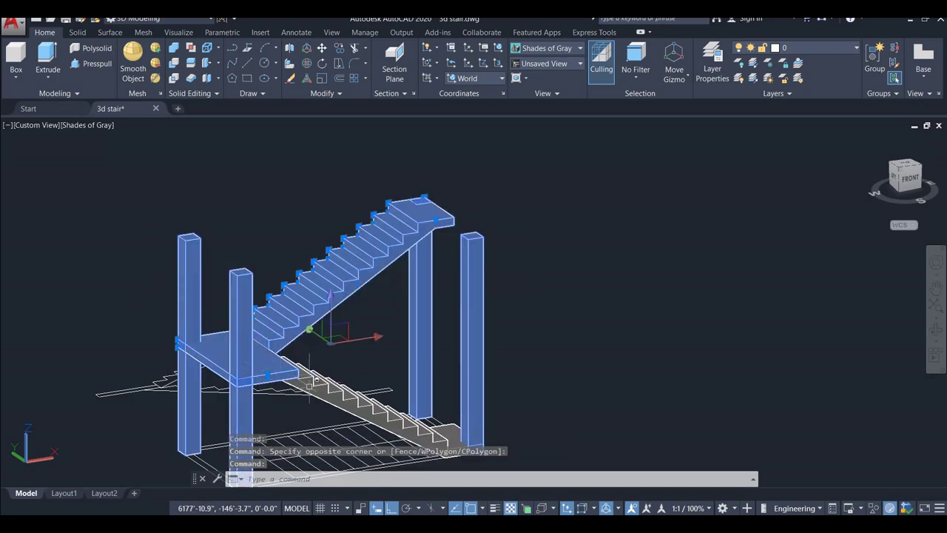
pyautogui.moveTo(435, 466); pyautogui.dragTo(419, 380, button='middle')
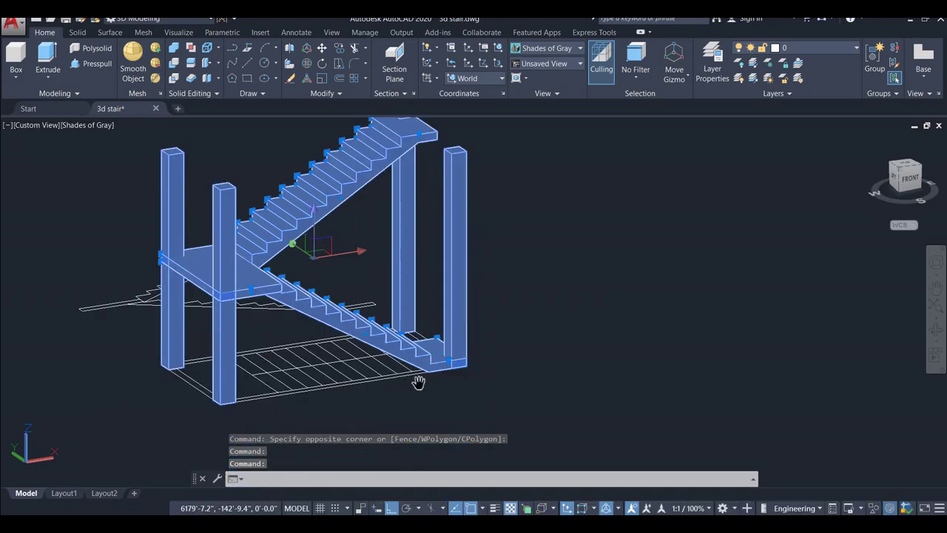
pyautogui.scroll(2, 296, 266)
pyautogui.scroll(2, 296, 267)
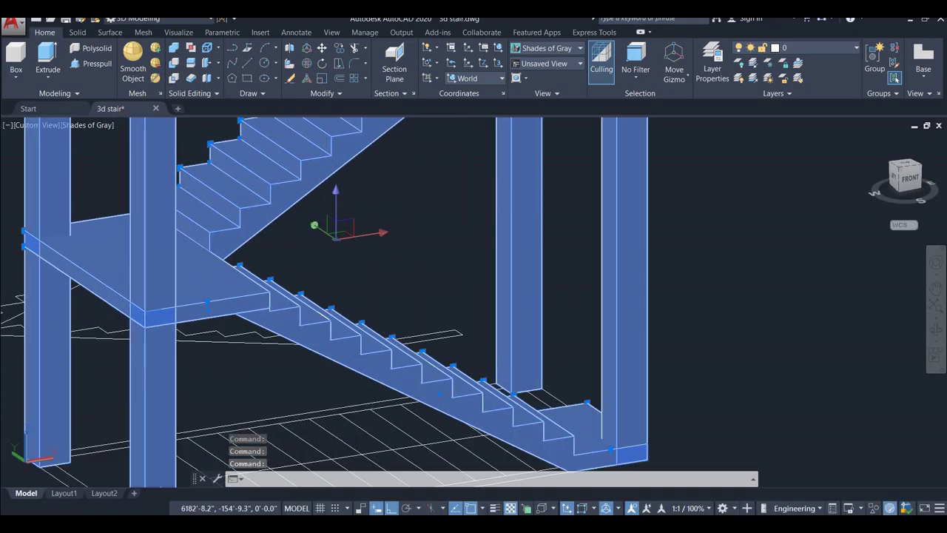
pyautogui.moveTo(626, 397); pyautogui.dragTo(503, 315, button='middle')
# Copy the selection from the column's bottom corner to its top, one storey up
pyautogui.write('o')
pyautogui.press('Return')
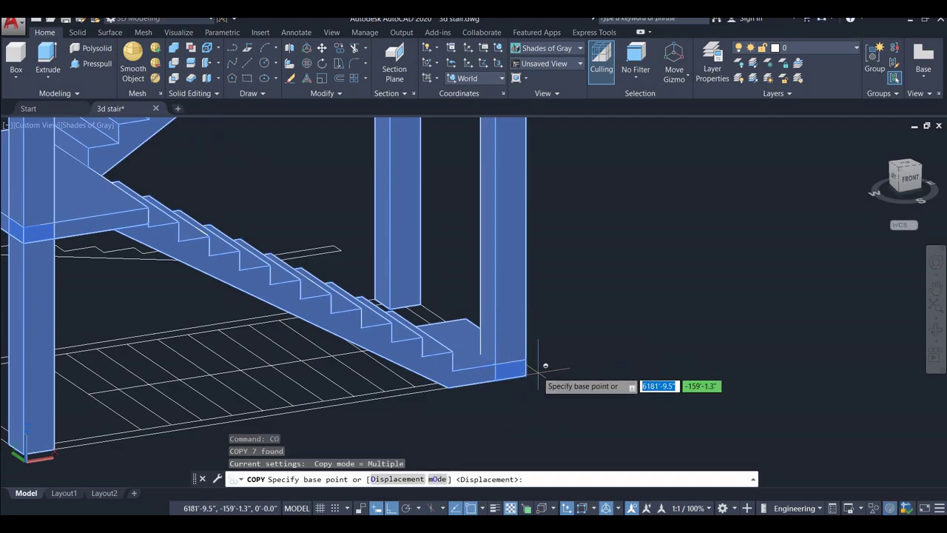
pyautogui.click(524, 358)
pyautogui.scroll(-5, 525, 362)
pyautogui.scroll(5, 547, 182)
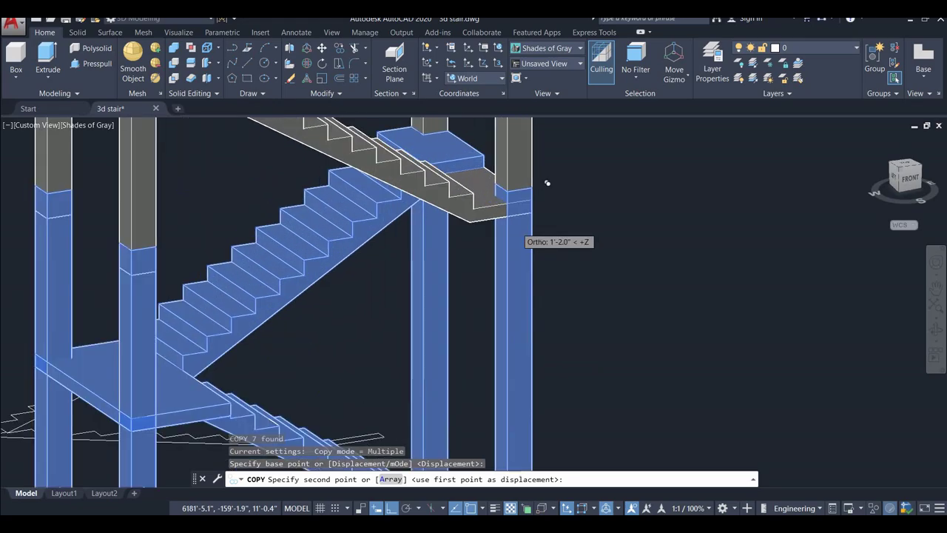
pyautogui.scroll(2, 548, 182)
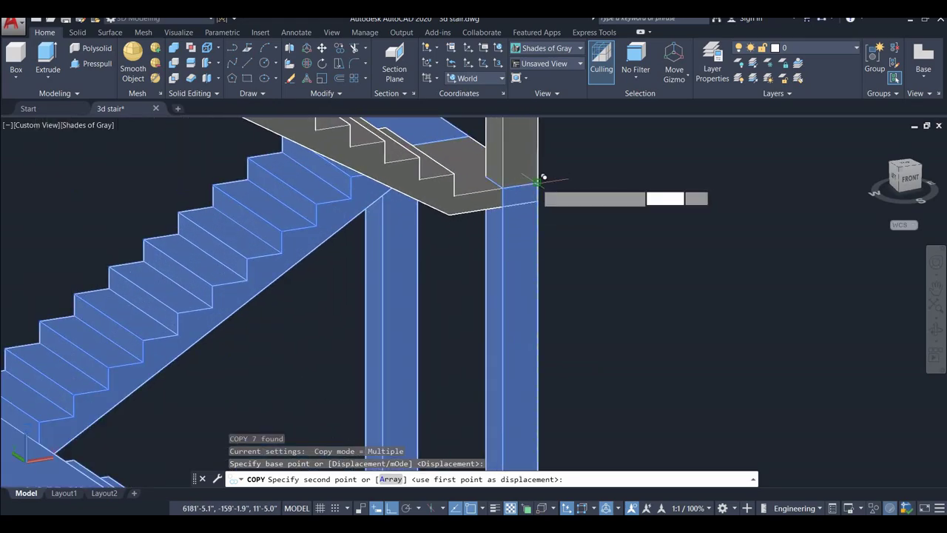
pyautogui.click(544, 178)
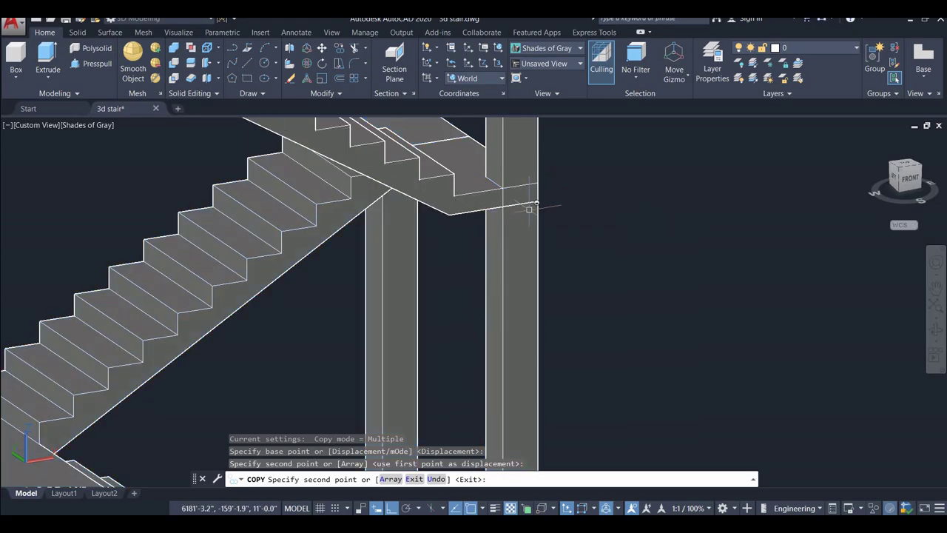
pyautogui.press('Escape')
pyautogui.press('Escape')
pyautogui.scroll(-3, 522, 222)
pyautogui.moveTo(512, 230)
pyautogui.keyDown('shift'); pyautogui.mouseDown(button='middle')
pyautogui.moveTo(436, 254)
pyautogui.moveTo(420, 246)
pyautogui.mouseUp(button='middle'); pyautogui.keyUp('shift')
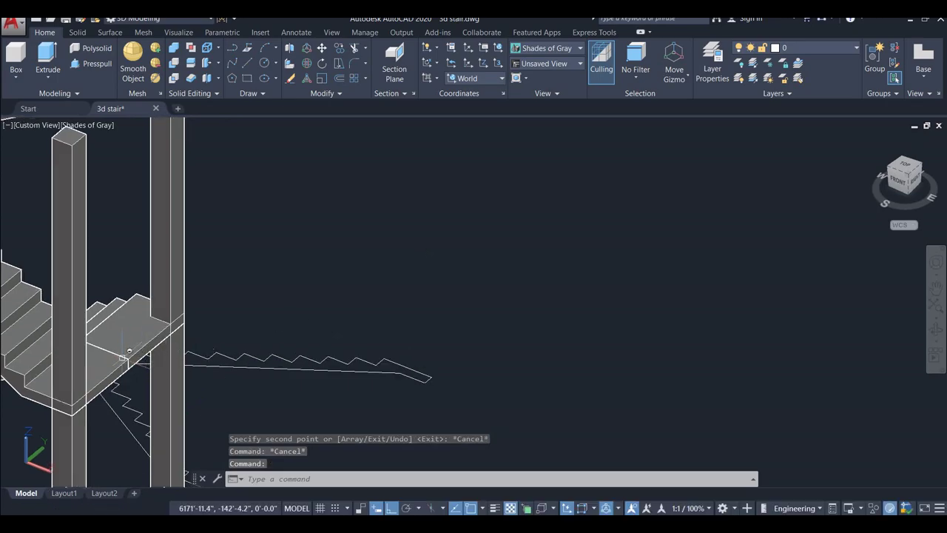
pyautogui.scroll(2, 123, 358)
pyautogui.scroll(2, 131, 346)
pyautogui.scroll(-3, 105, 355)
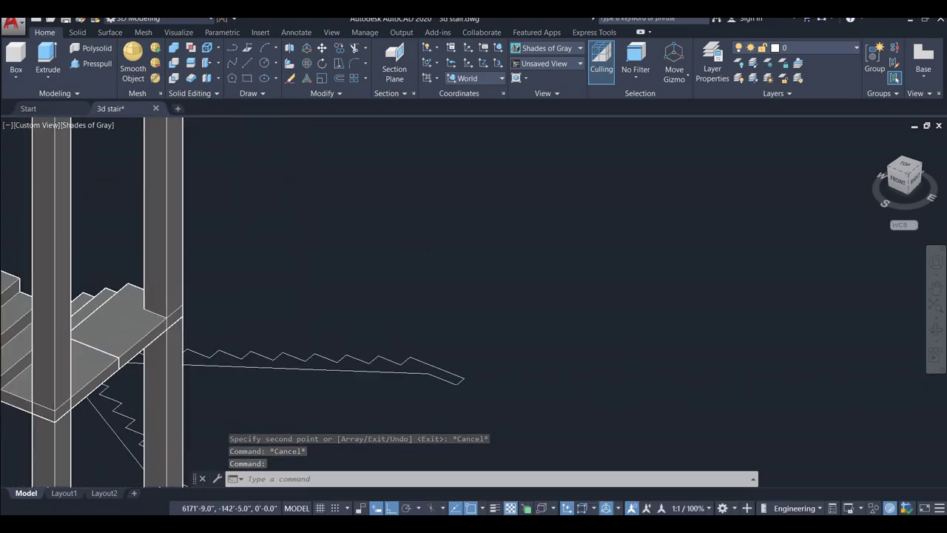
pyautogui.scroll(-2, 105, 355)
pyautogui.keyDown('shift'); pyautogui.moveTo(178, 332); pyautogui.dragTo(363, 315, button='middle'); pyautogui.keyUp('shift')
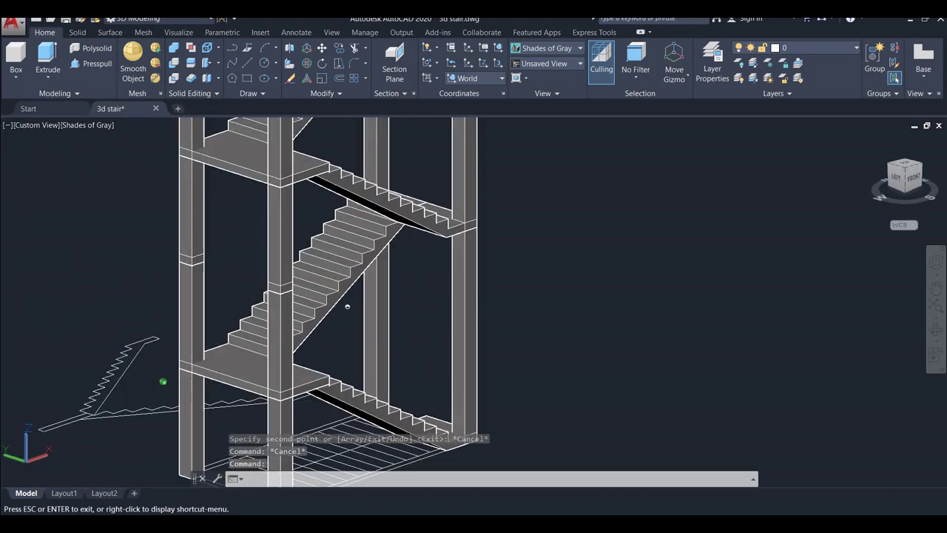
pyautogui.scroll(-3, 363, 315)
pyautogui.scroll(2, 212, 305)
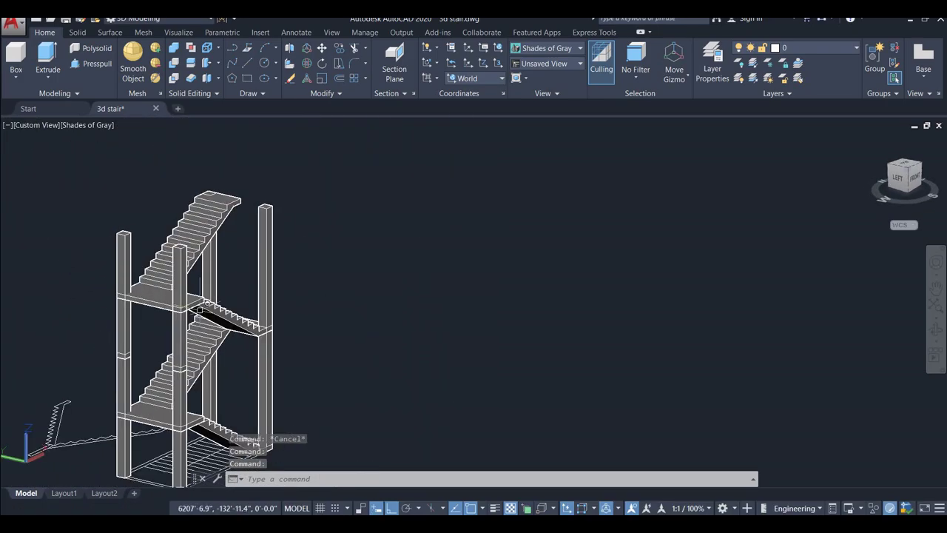
pyautogui.moveTo(212, 305); pyautogui.dragTo(402, 257, button='middle')
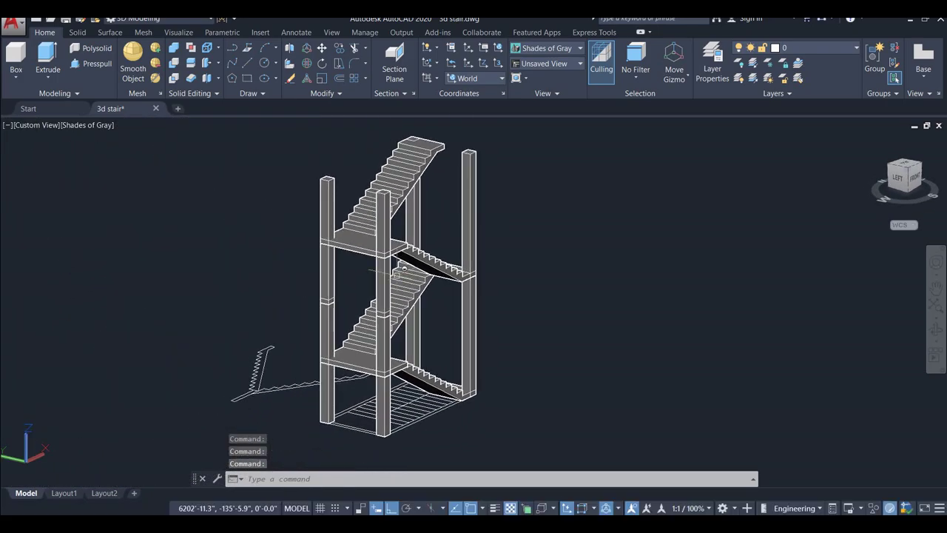
pyautogui.scroll(2, 365, 347)
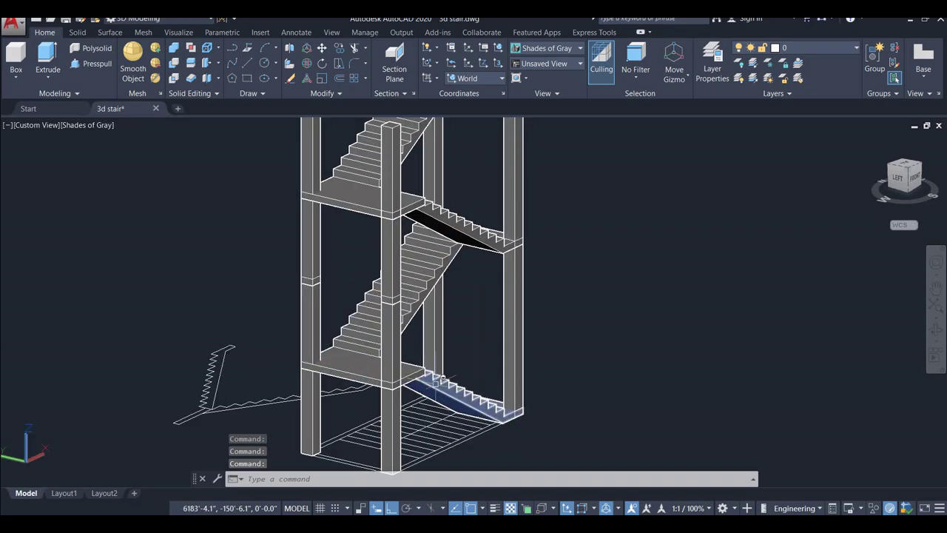
pyautogui.keyDown('shift'); pyautogui.moveTo(506, 384); pyautogui.dragTo(417, 383, button='middle'); pyautogui.keyUp('shift')
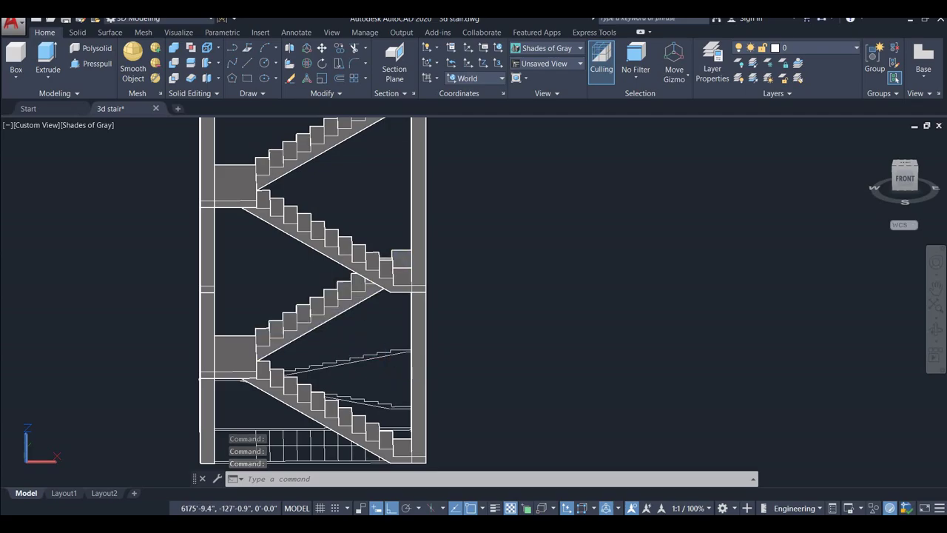
pyautogui.moveTo(338, 291); pyautogui.dragTo(328, 321, button='middle')
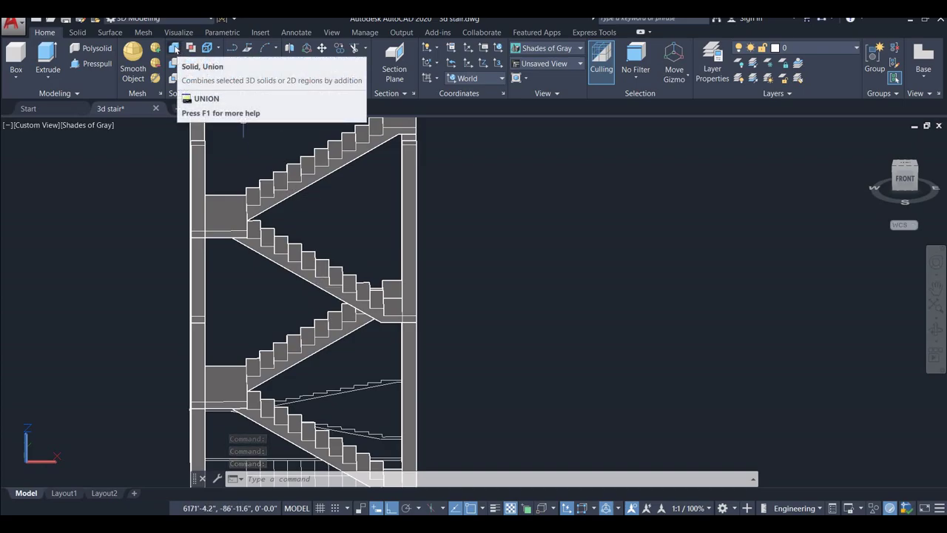
# Union the top flight, upper landing, second flight, lower flight and lower landing
pyautogui.click(176, 49)
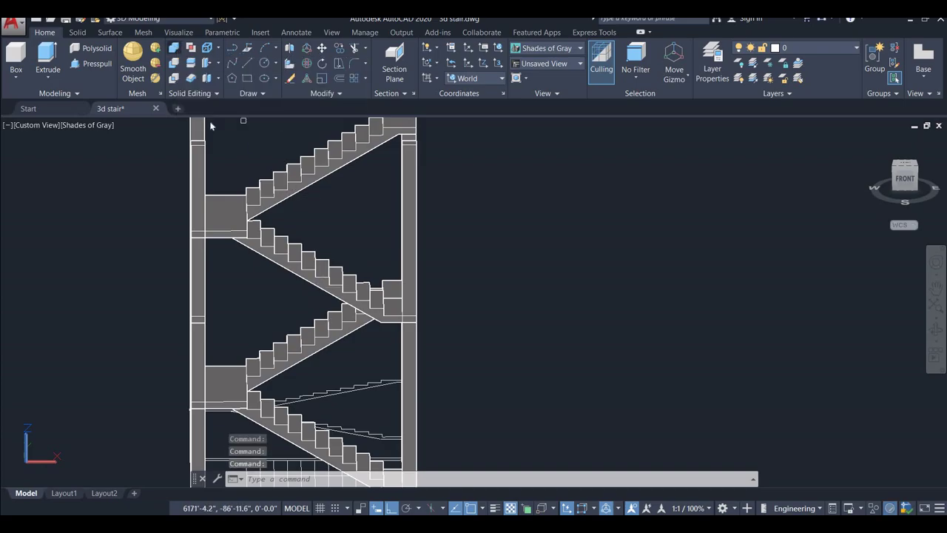
pyautogui.click(300, 179)
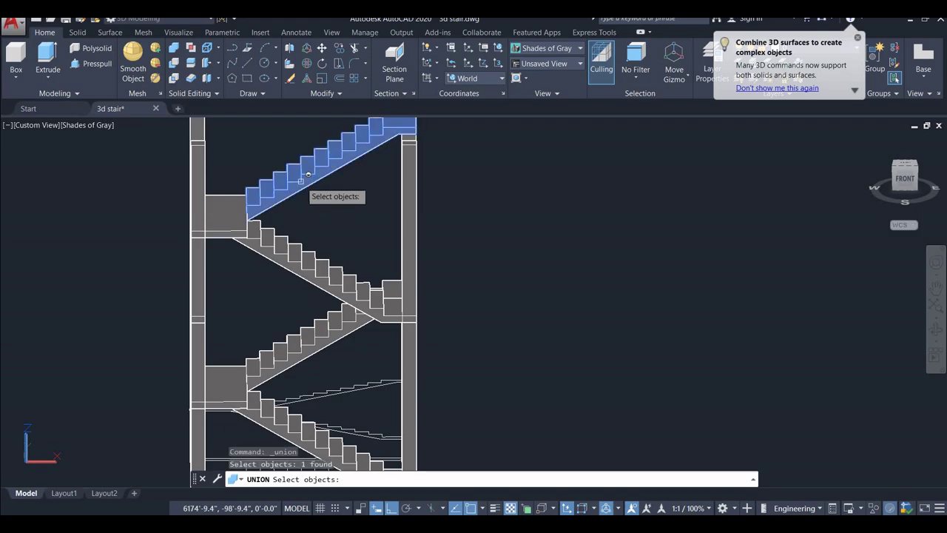
pyautogui.click(234, 209)
pyautogui.click(288, 259)
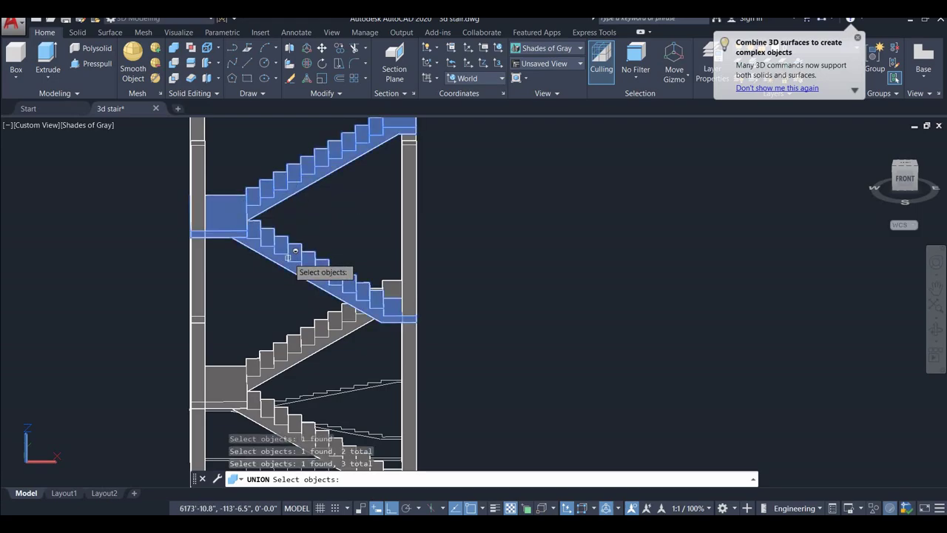
pyautogui.click(285, 349)
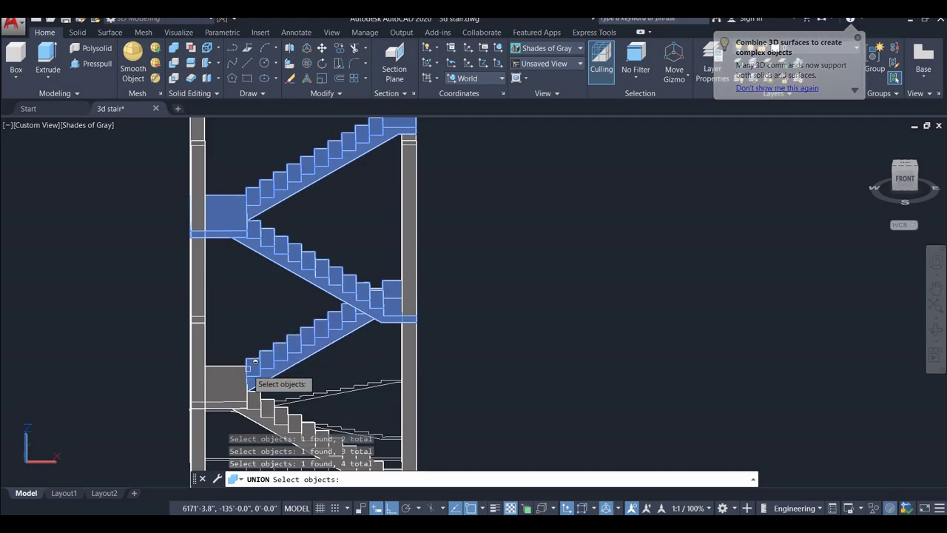
pyautogui.click(243, 383)
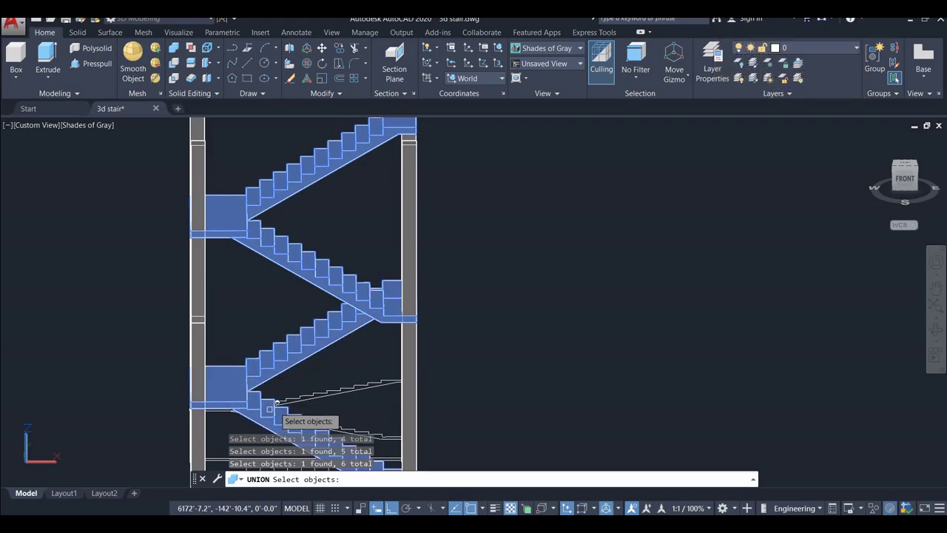
pyautogui.scroll(-2, 482, 353)
pyautogui.moveTo(486, 344); pyautogui.dragTo(541, 328, button='middle')
pyautogui.press('Return')
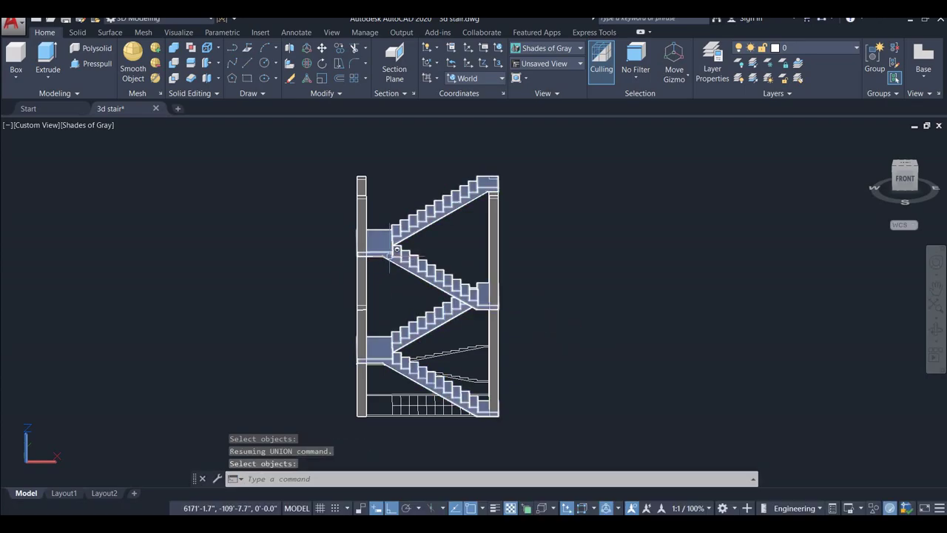
pyautogui.press('Return')
# Check the merged stair solid and orbit it into a centred isometric view
pyautogui.click(396, 249)
pyautogui.press('Escape')
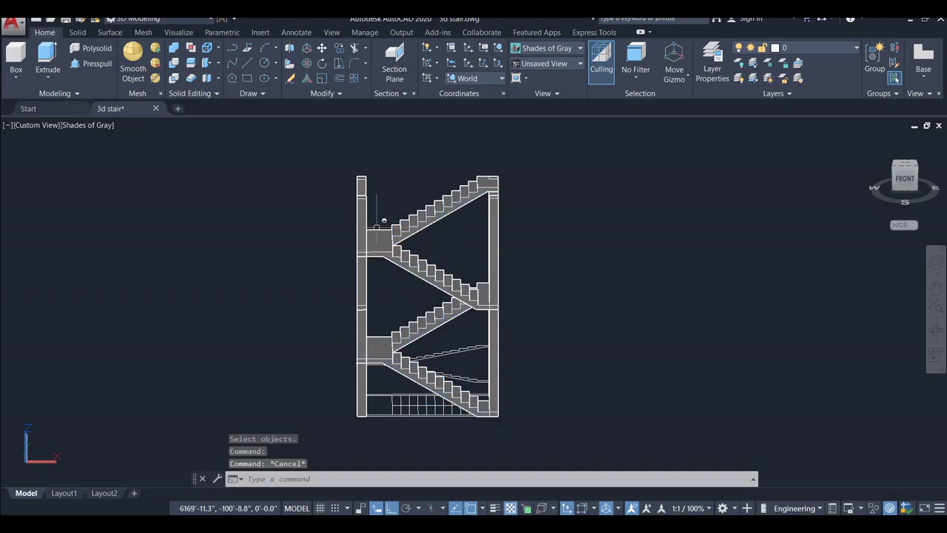
pyautogui.scroll(3, 361, 228)
pyautogui.keyDown('shift'); pyautogui.moveTo(331, 253); pyautogui.dragTo(388, 261, button='middle'); pyautogui.keyUp('shift')
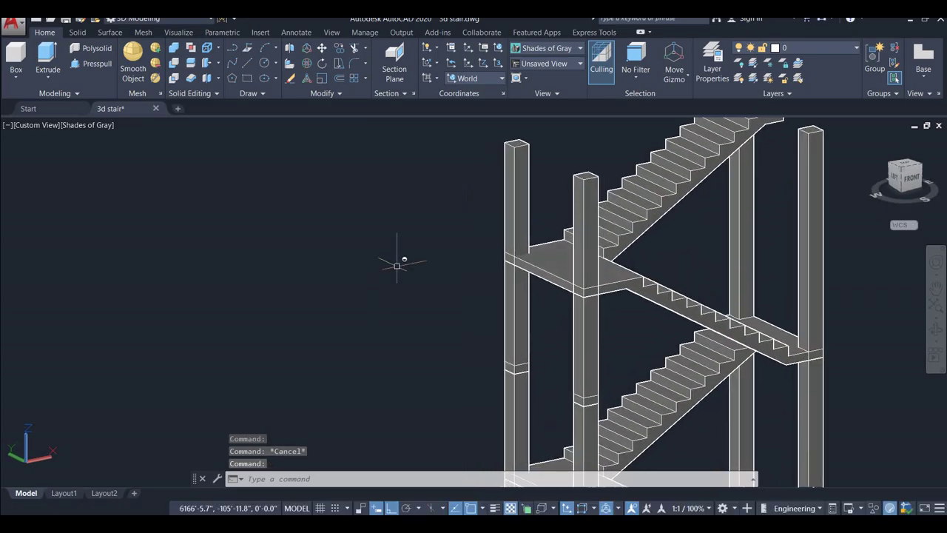
pyautogui.scroll(-2, 397, 262)
pyautogui.moveTo(397, 262); pyautogui.dragTo(359, 243, button='middle')
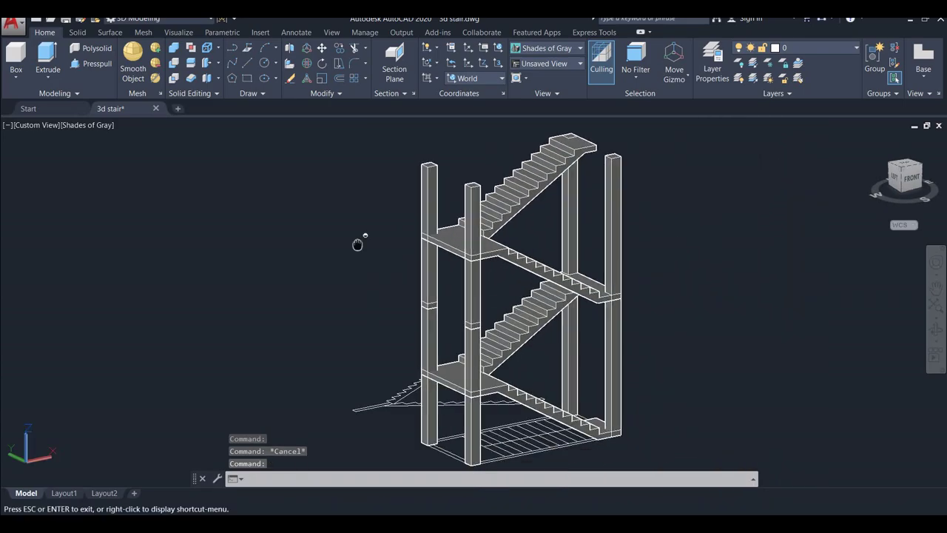
# Union the upper and lower pieces of the left and middle columns
pyautogui.click(173, 47)
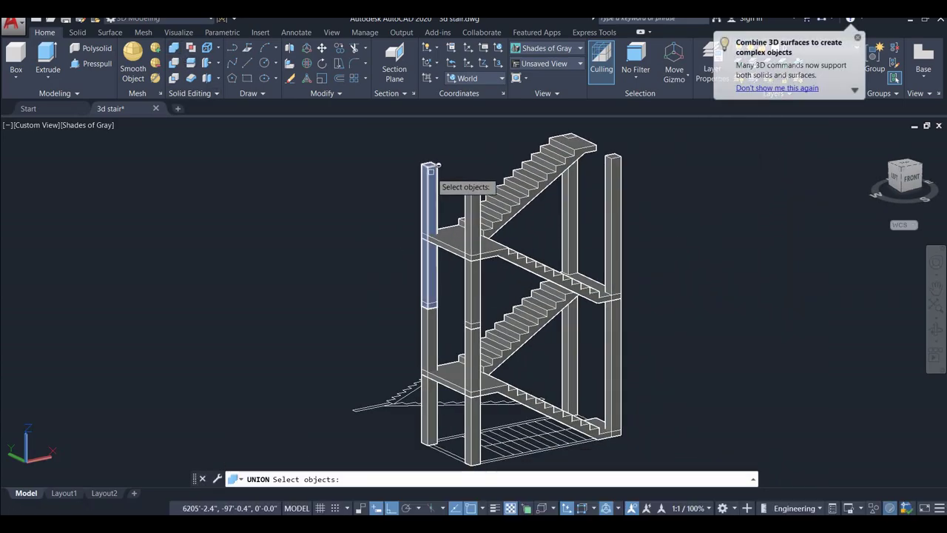
pyautogui.click(426, 179)
pyautogui.click(426, 329)
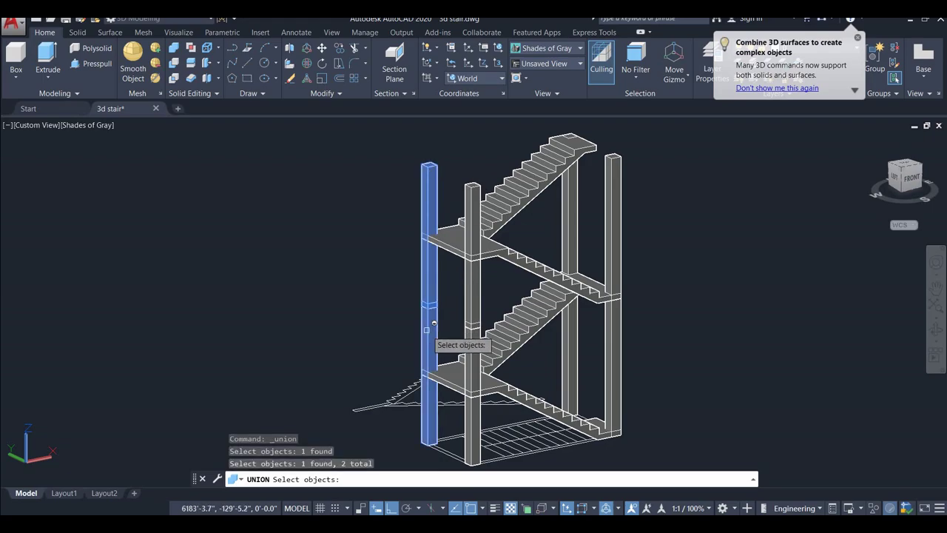
pyautogui.press('Return')
pyautogui.press('Return')
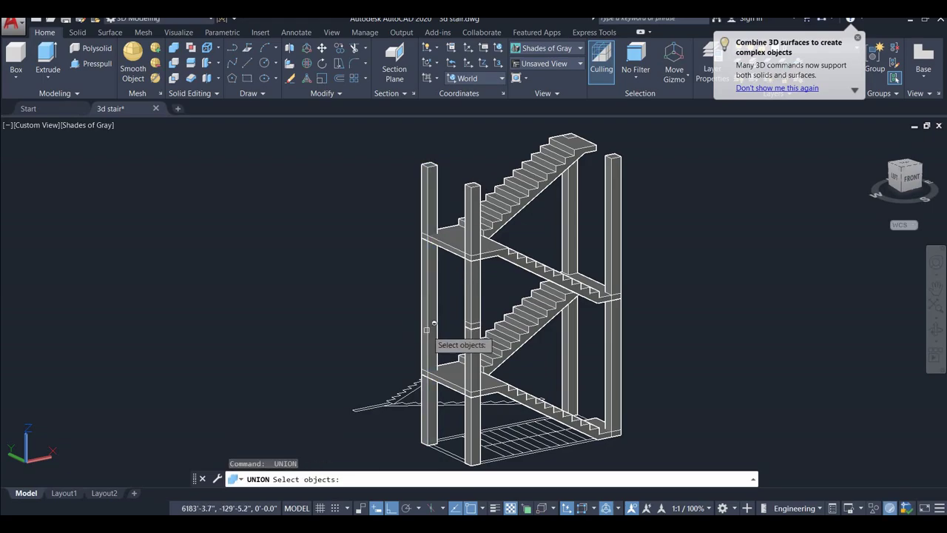
pyautogui.click(477, 282)
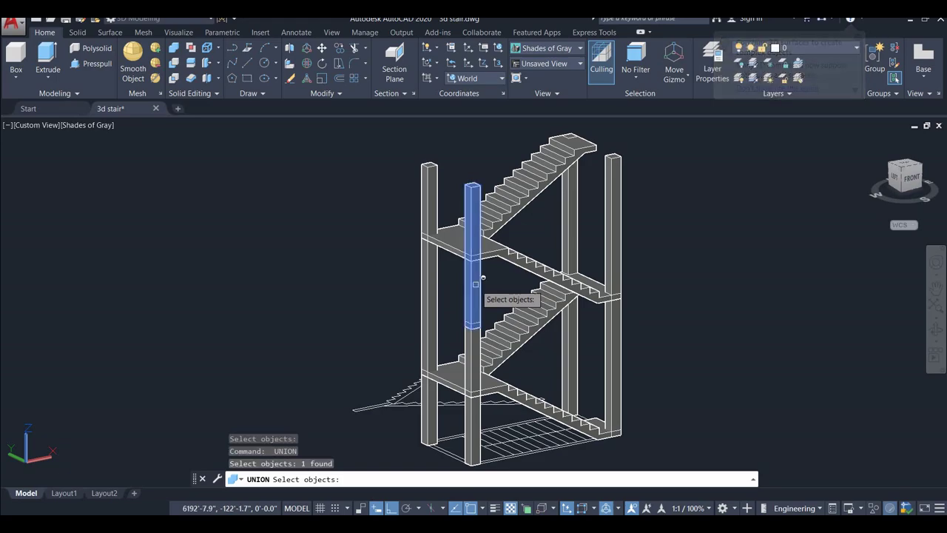
pyautogui.click(473, 345)
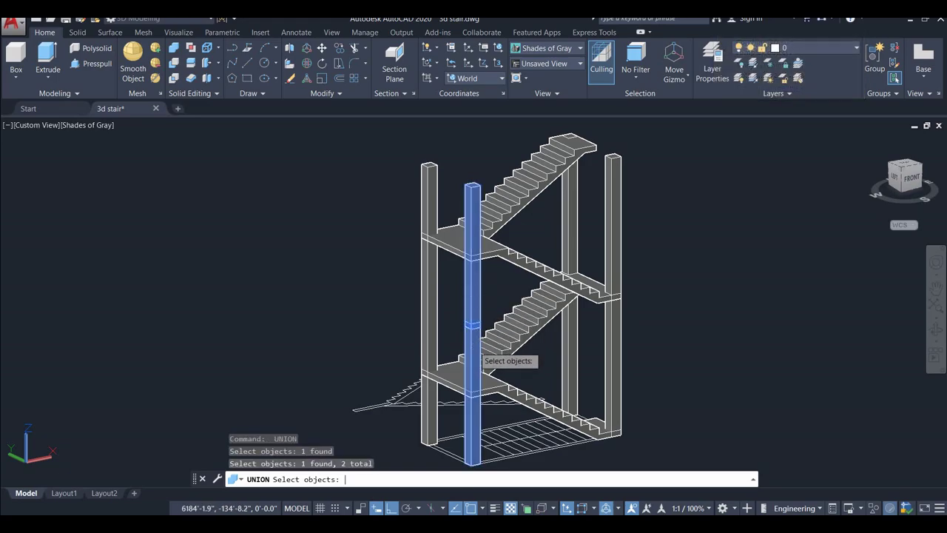
pyautogui.press('Return')
pyautogui.press('Return')
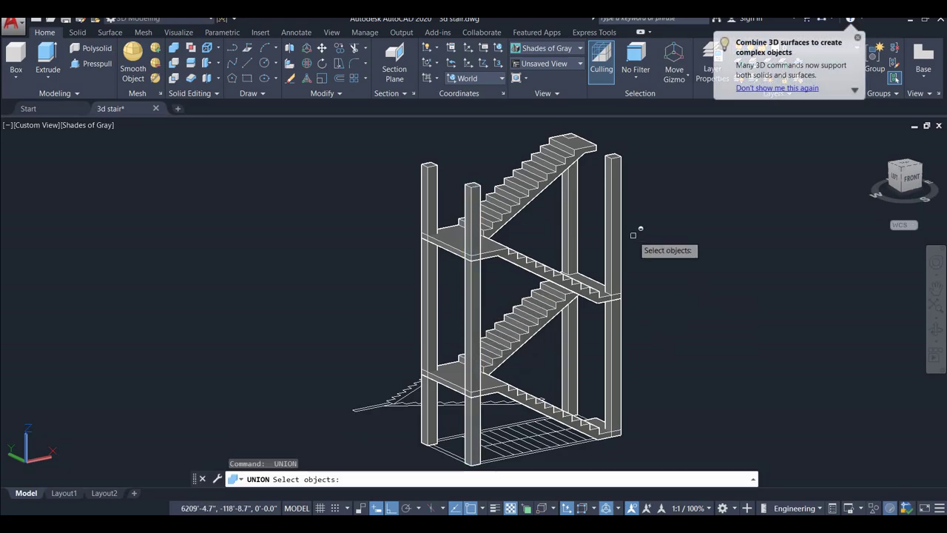
# Union the lower and upper pieces of the right column into one solid
pyautogui.click(621, 230)
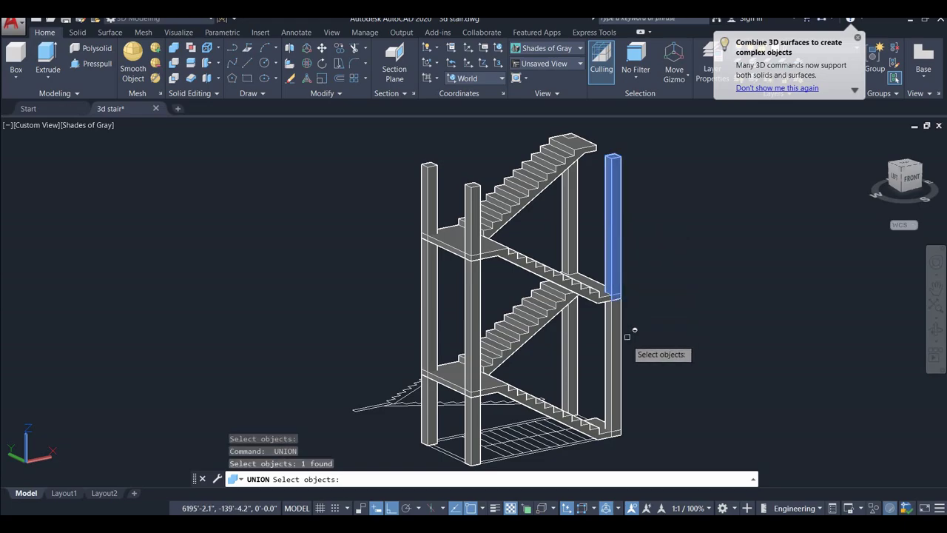
pyautogui.press('Return')
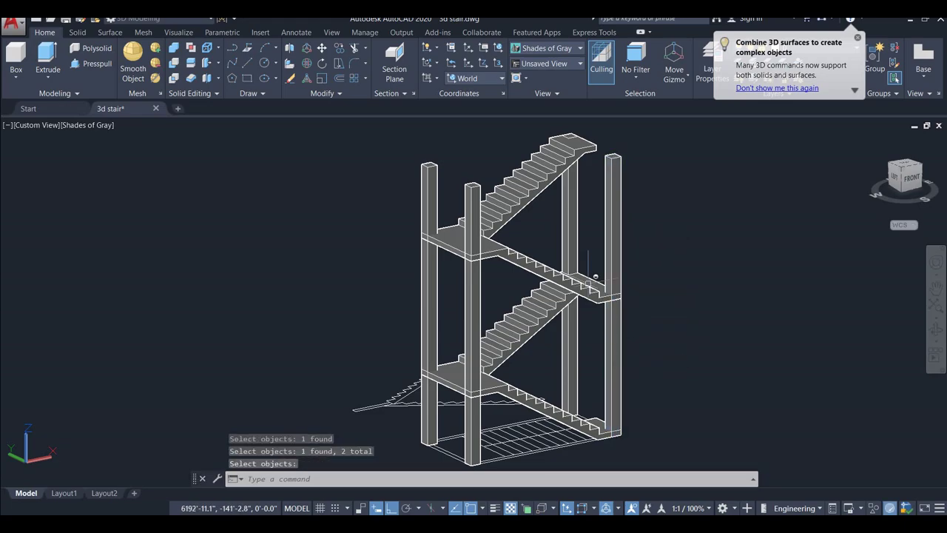
pyautogui.press('Return')
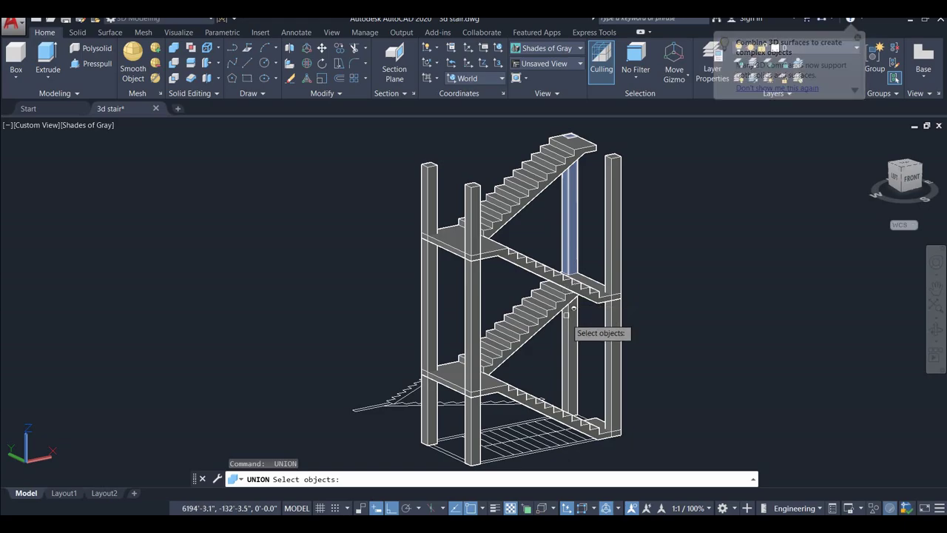
pyautogui.click(570, 327)
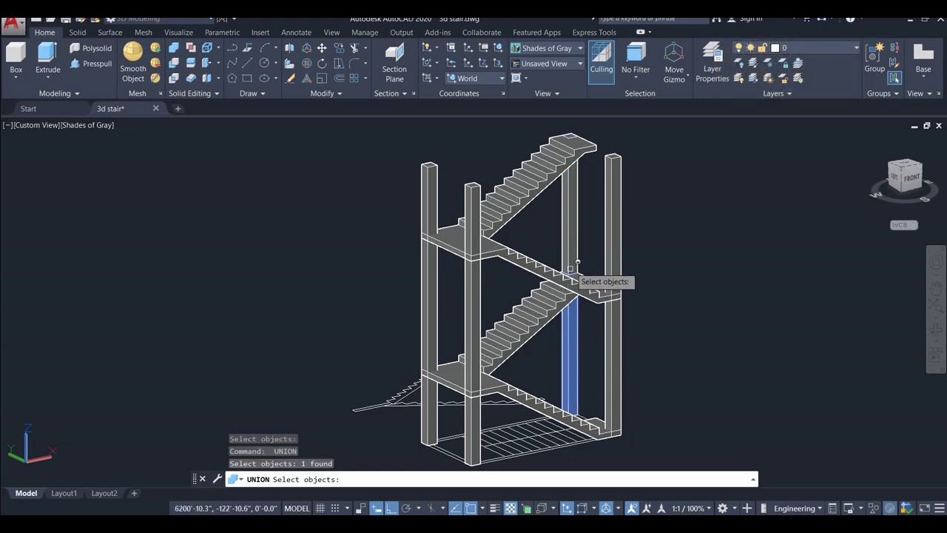
pyautogui.click(570, 257)
pyautogui.press('Return')
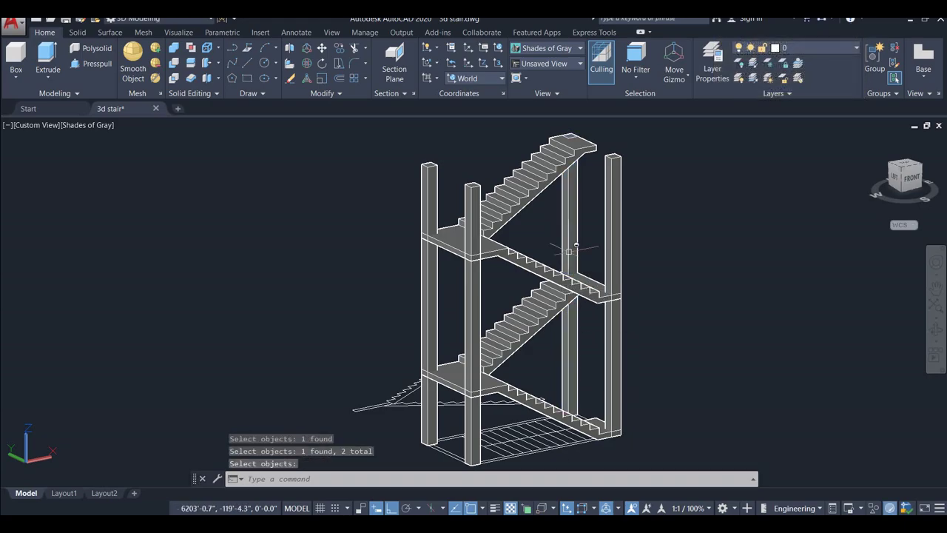
pyautogui.press('Escape')
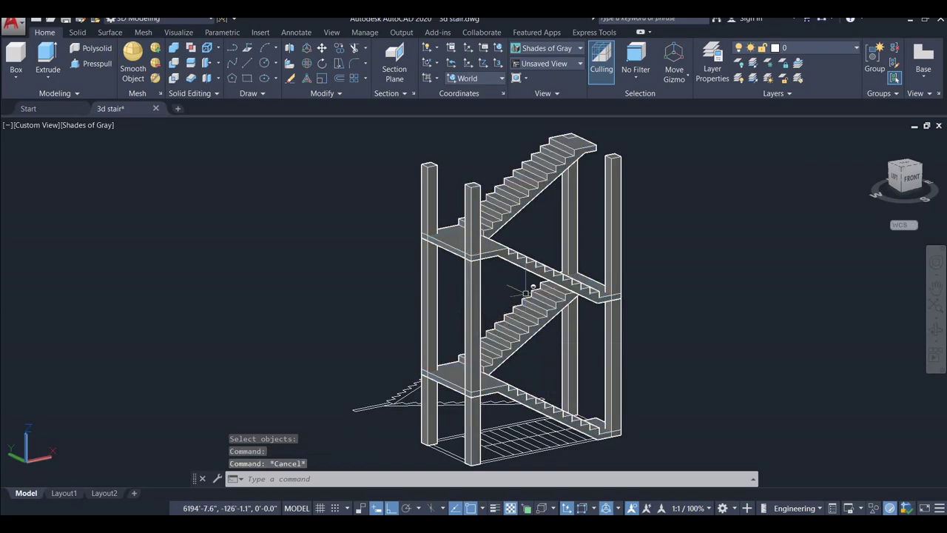
pyautogui.scroll(2, 521, 289)
pyautogui.moveTo(538, 333)
pyautogui.keyDown('shift'); pyautogui.mouseDown(button='middle')
pyautogui.moveTo(477, 364)
pyautogui.moveTo(532, 346)
pyautogui.mouseUp(button='middle'); pyautogui.keyUp('shift')
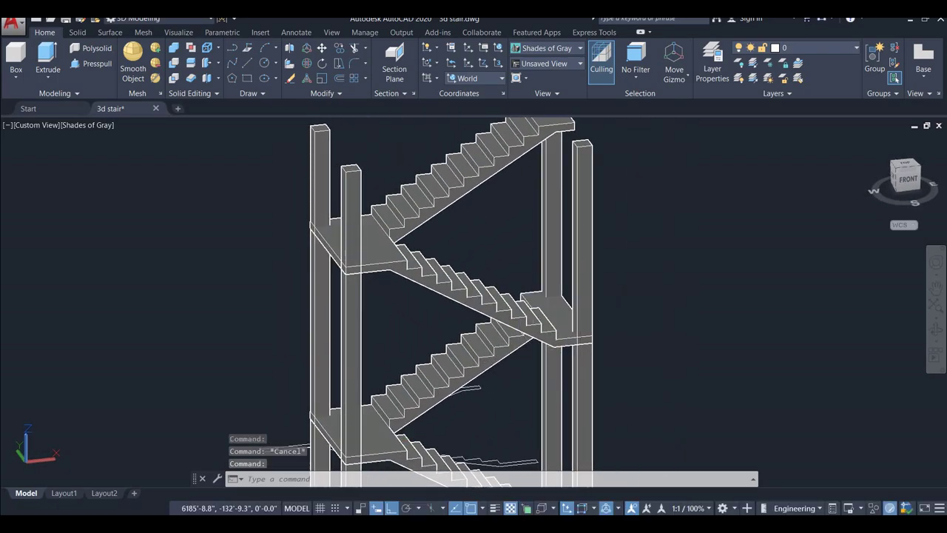
pyautogui.press('Escape')
pyautogui.write('ma')
pyautogui.press('Return')
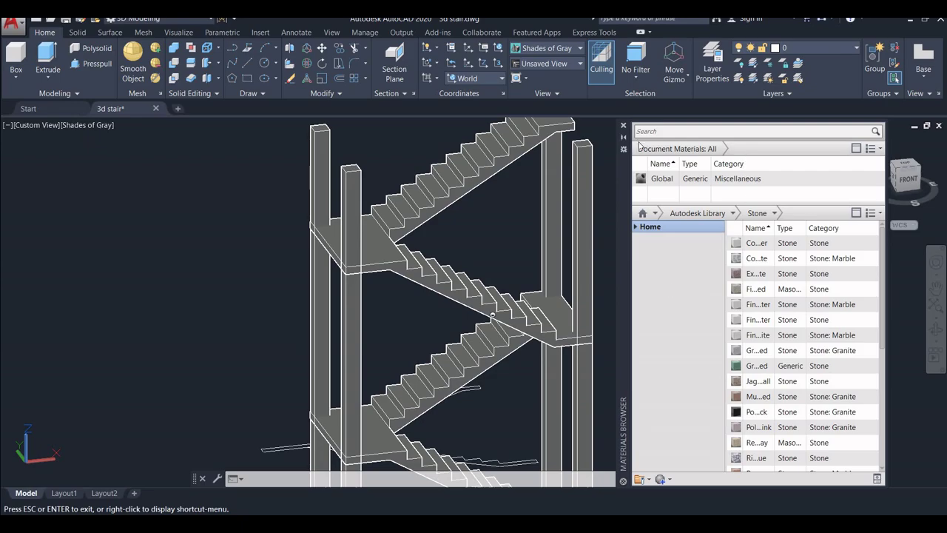
pyautogui.moveTo(621, 209); pyautogui.dragTo(624, 176)
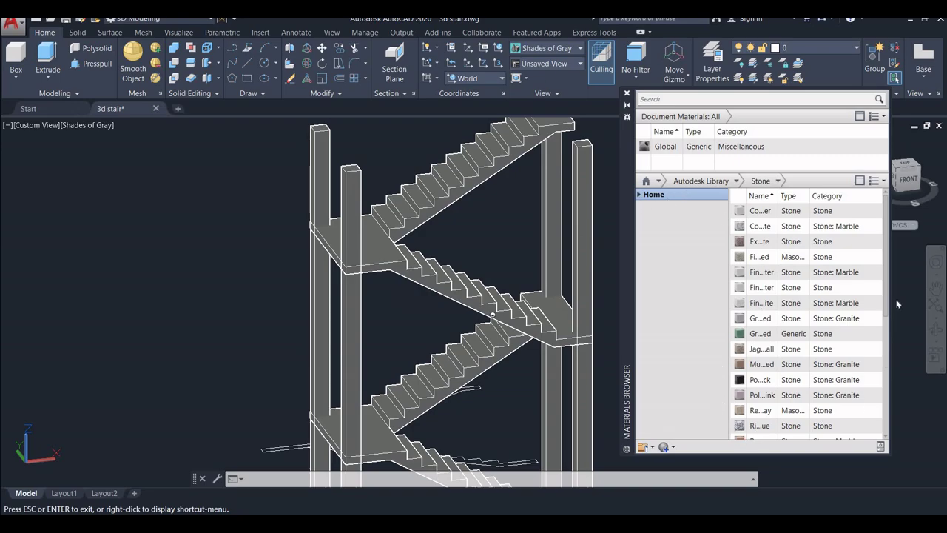
pyautogui.click(626, 94)
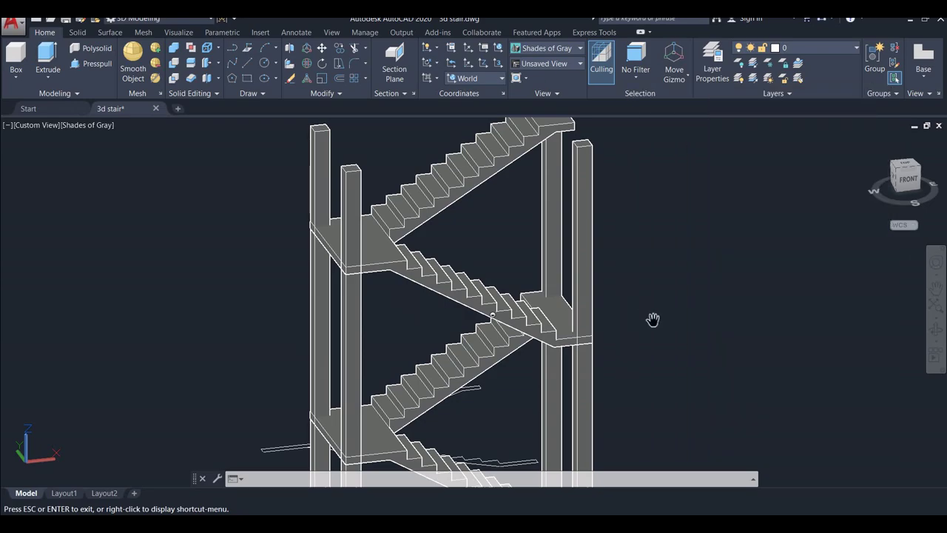
pyautogui.press('Escape')
# Apply Riverstone - Blue from the Autodesk Library's Stone category to the stair
pyautogui.write('mat')
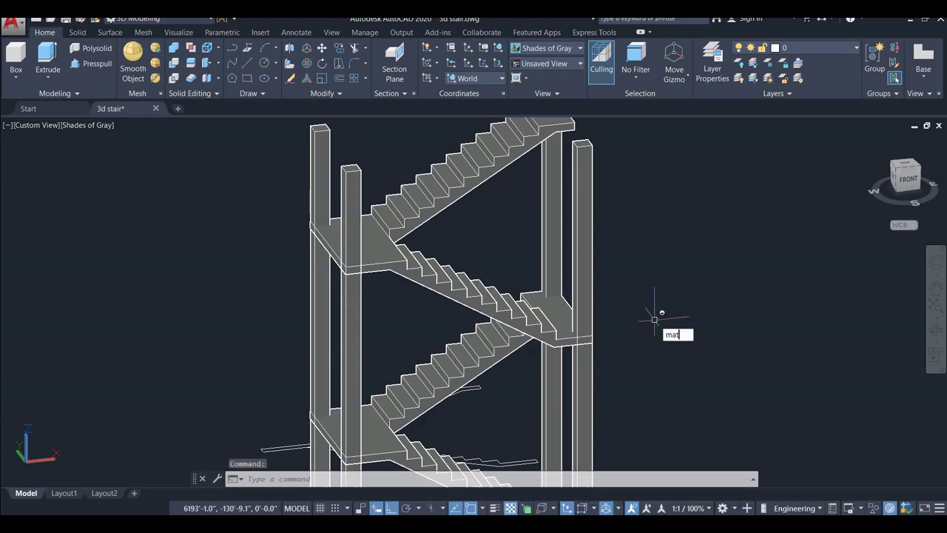
pyautogui.press('Return')
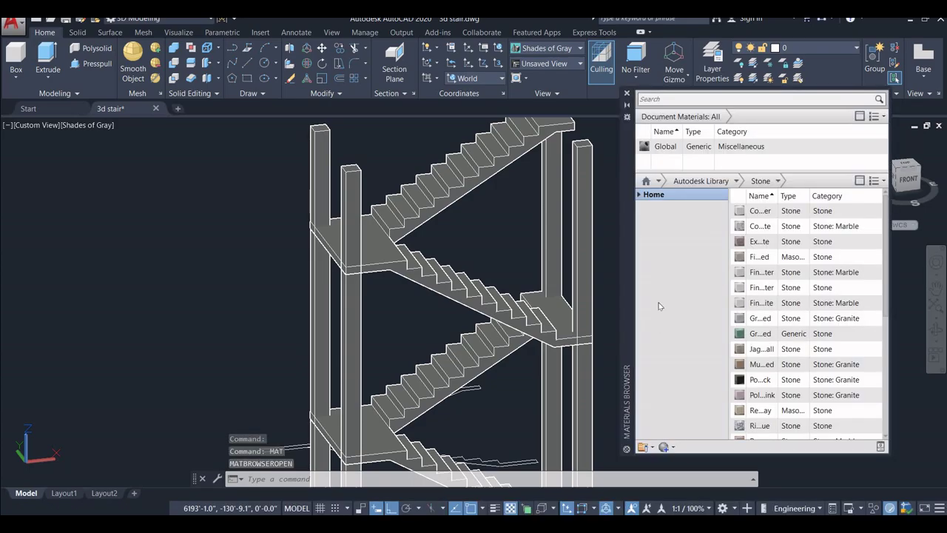
pyautogui.click(639, 194)
pyautogui.click(645, 218)
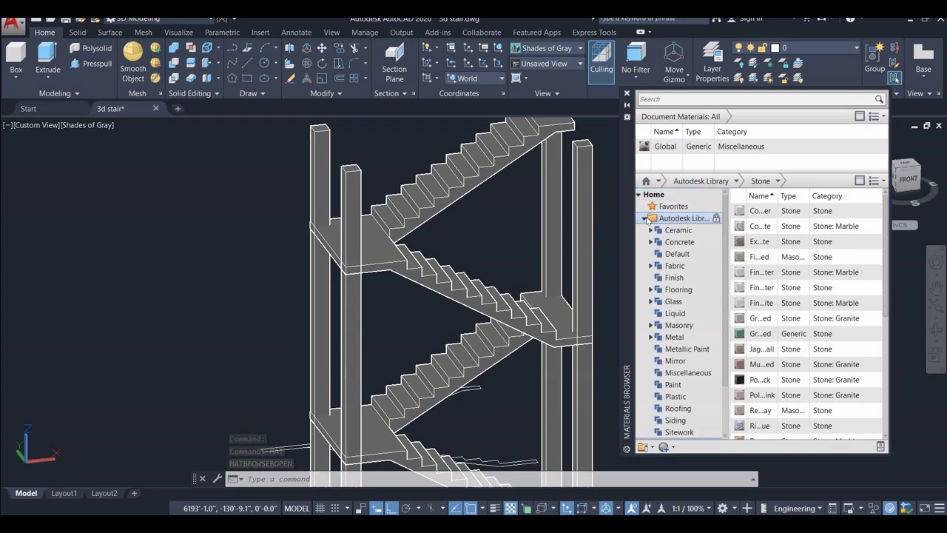
pyautogui.scroll(-2, 670, 311)
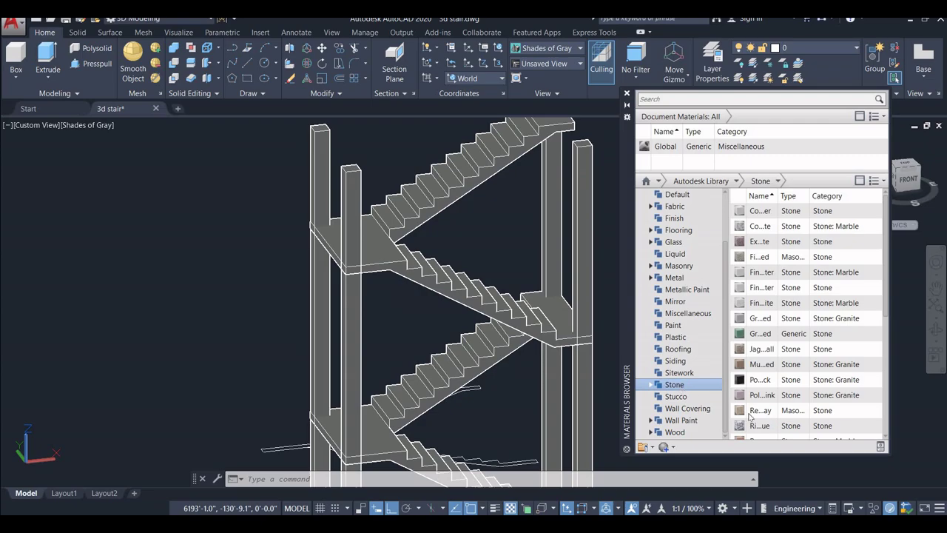
pyautogui.moveTo(773, 426)
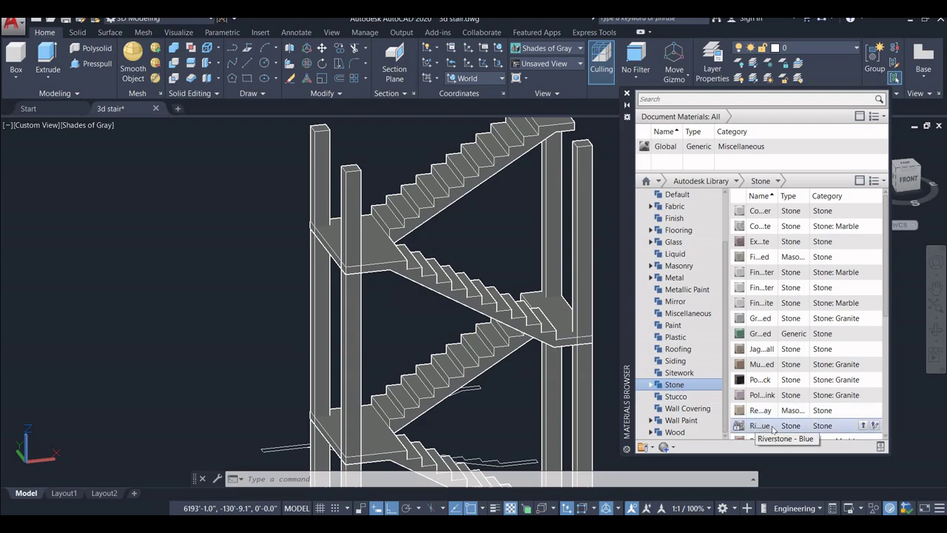
pyautogui.moveTo(758, 428)
pyautogui.mouseDown()
pyautogui.moveTo(386, 442)
pyautogui.moveTo(449, 320)
pyautogui.mouseUp()
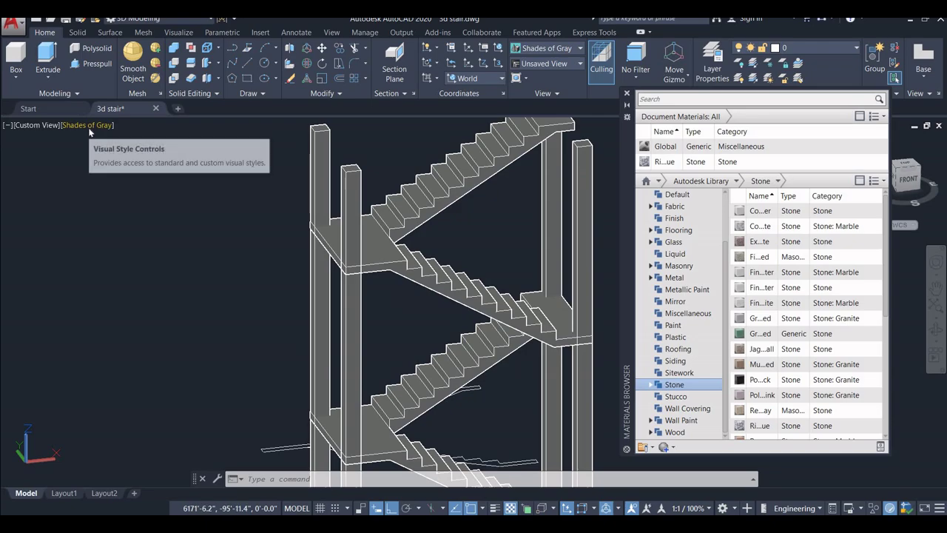
pyautogui.click(89, 129)
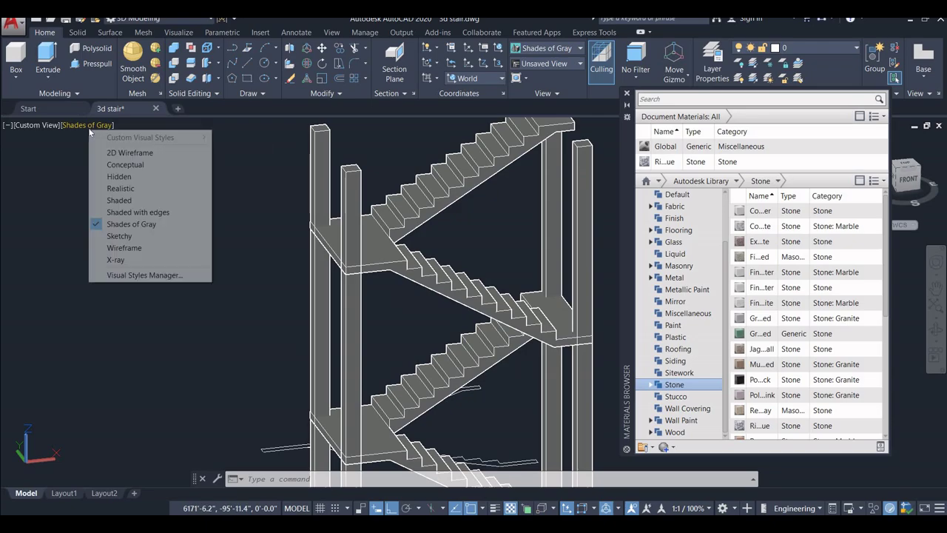
# Switch the viewport to Realistic style and apply a green generic stone to the stair
pyautogui.click(123, 190)
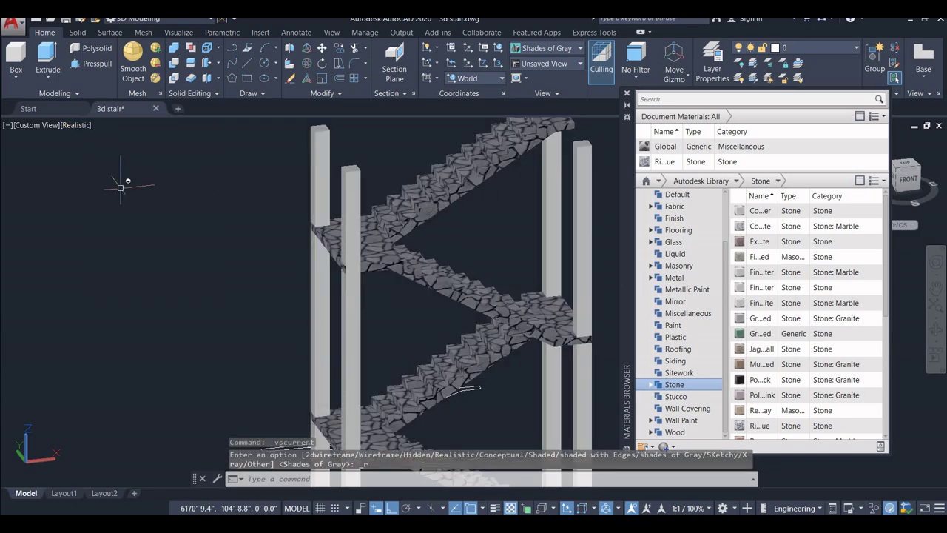
pyautogui.click(346, 280)
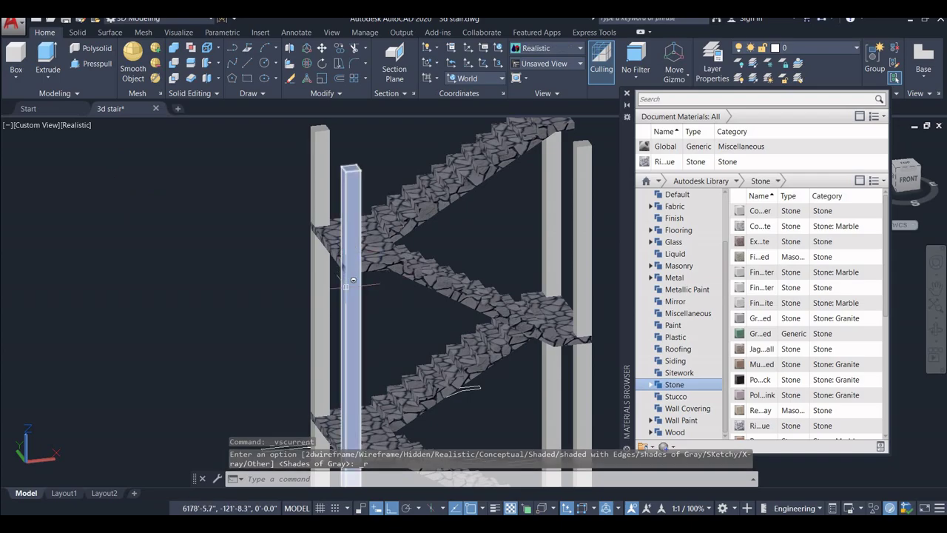
pyautogui.moveTo(759, 332); pyautogui.dragTo(432, 387)
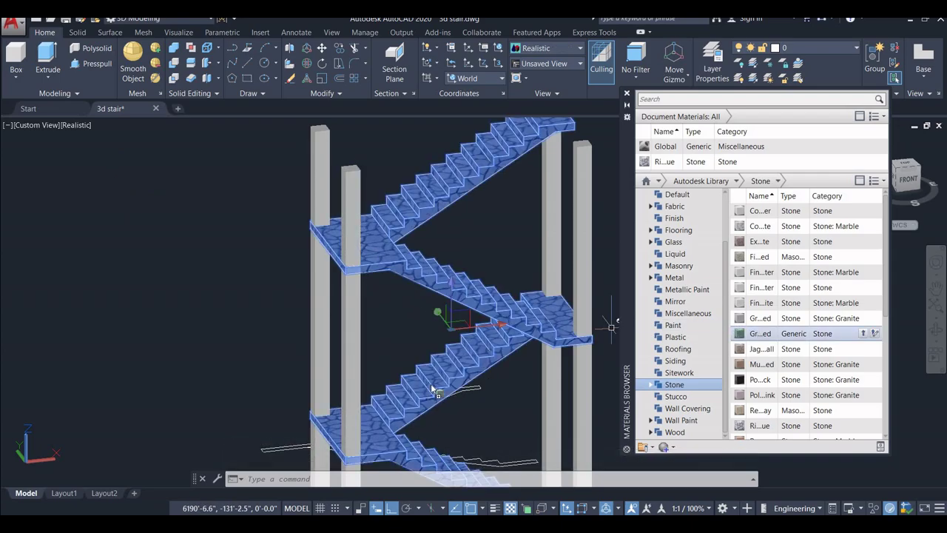
# Try green, brown masonry and red granite stone materials on the stair
pyautogui.moveTo(431, 383); pyautogui.dragTo(432, 386)
pyautogui.scroll(-3, 762, 362)
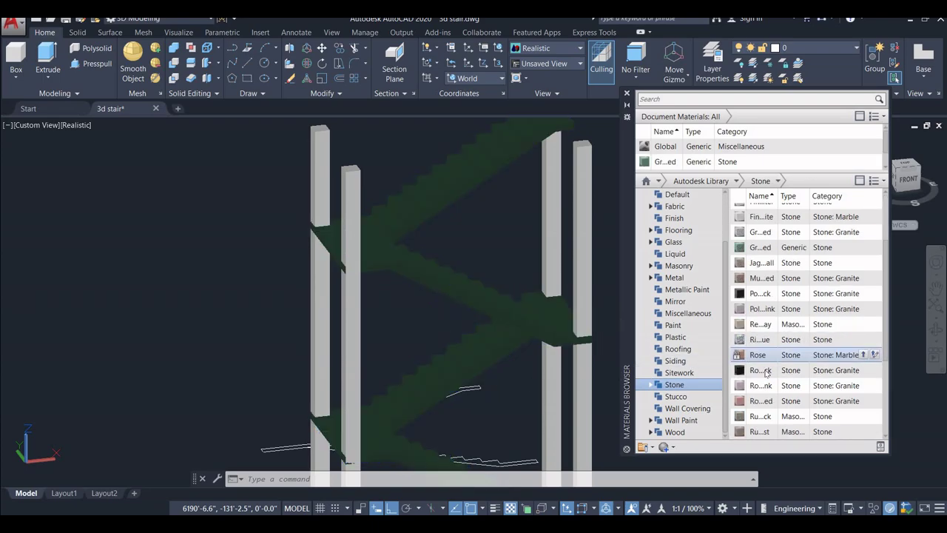
pyautogui.scroll(-3, 766, 355)
pyautogui.moveTo(763, 327); pyautogui.dragTo(444, 381)
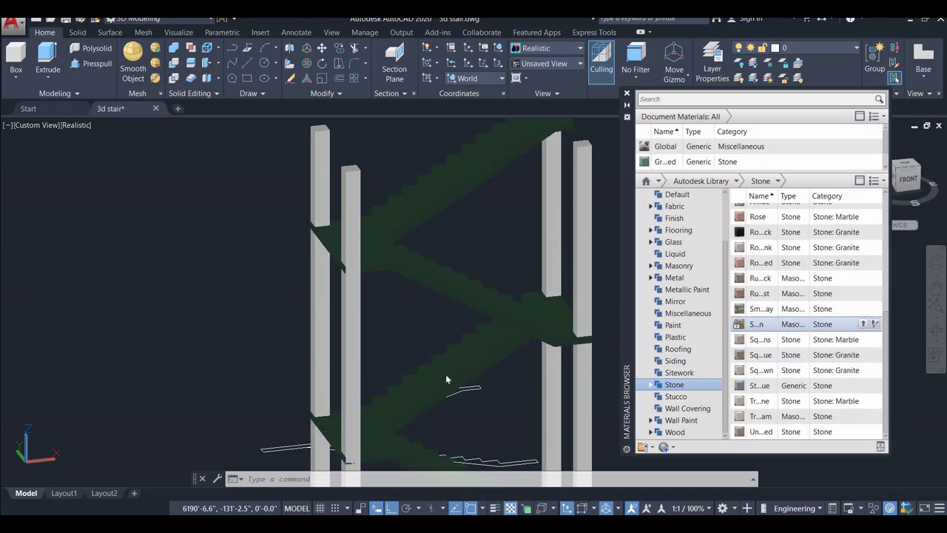
pyautogui.moveTo(444, 381); pyautogui.dragTo(444, 381)
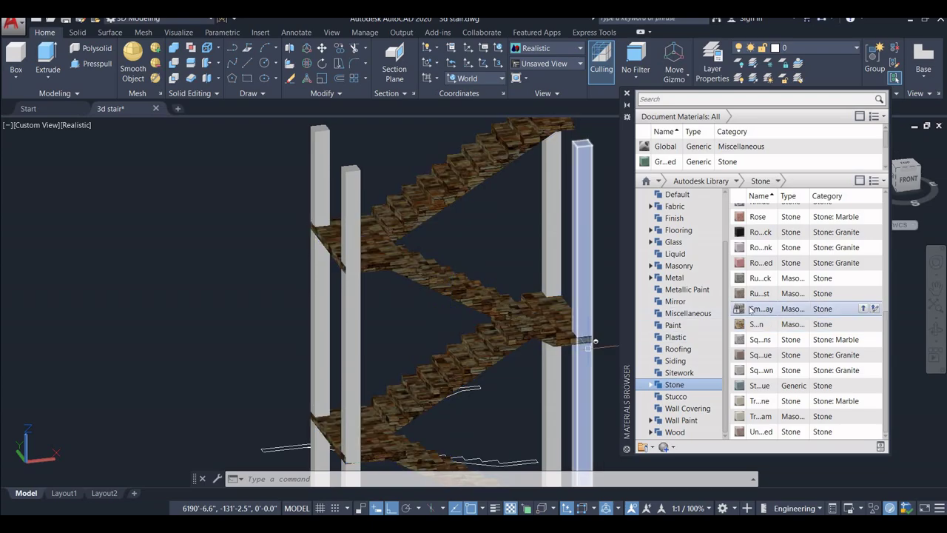
pyautogui.moveTo(752, 262); pyautogui.dragTo(460, 372)
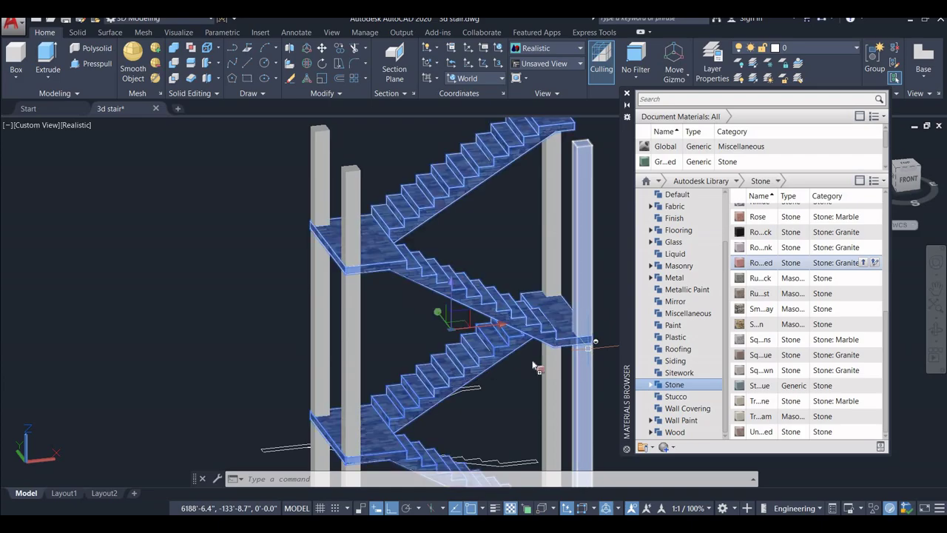
pyautogui.moveTo(460, 373); pyautogui.dragTo(538, 367)
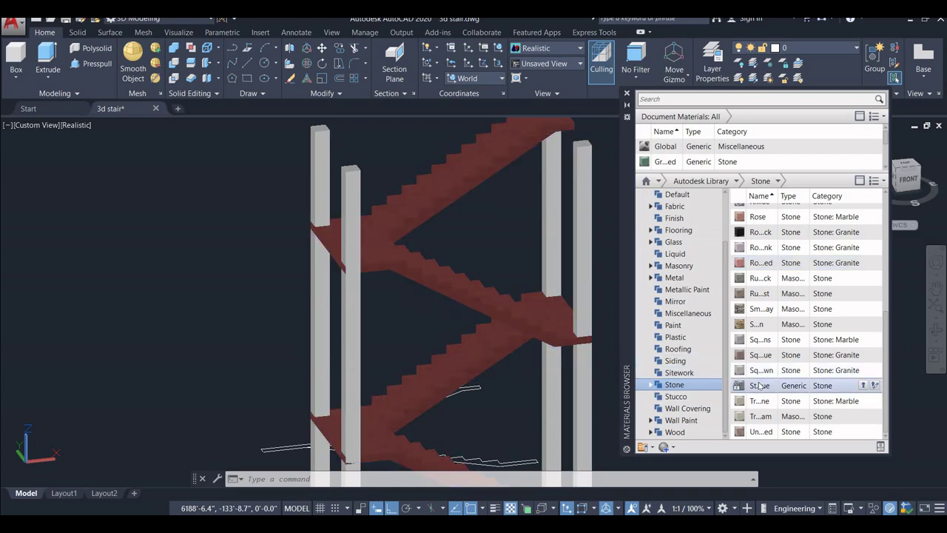
# Apply another brown stone, then finish the stair with Rose marble
pyautogui.scroll(2, 773, 403)
pyautogui.scroll(2, 773, 340)
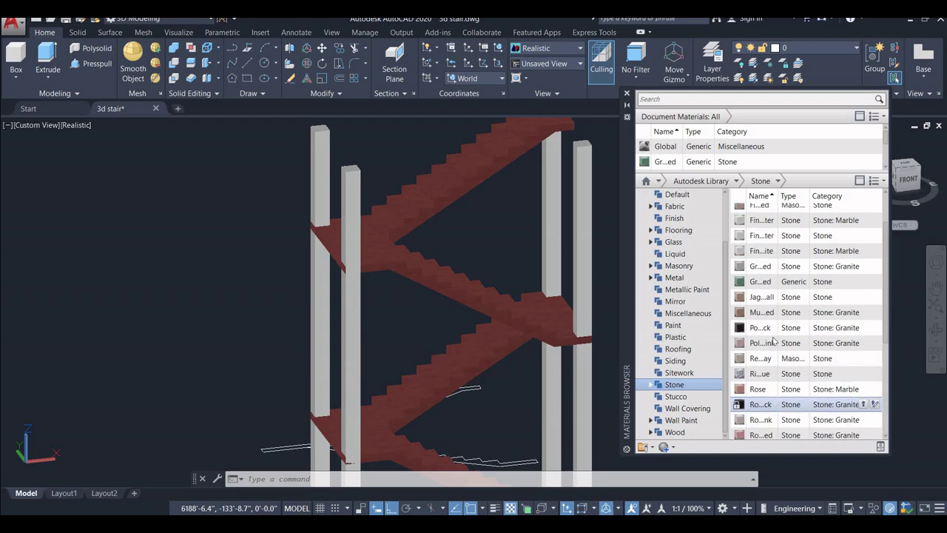
pyautogui.click(434, 380)
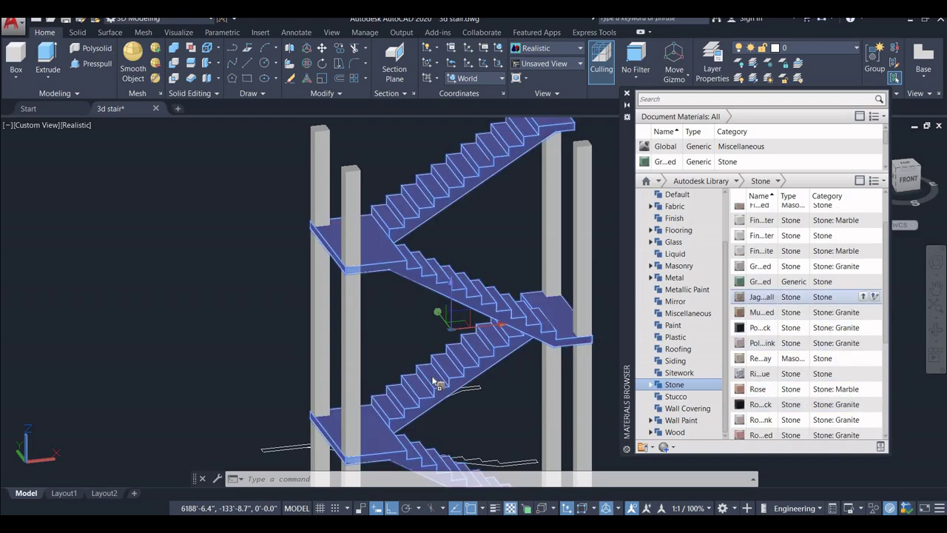
pyautogui.moveTo(434, 380); pyautogui.dragTo(434, 381)
pyautogui.moveTo(754, 391); pyautogui.dragTo(423, 386)
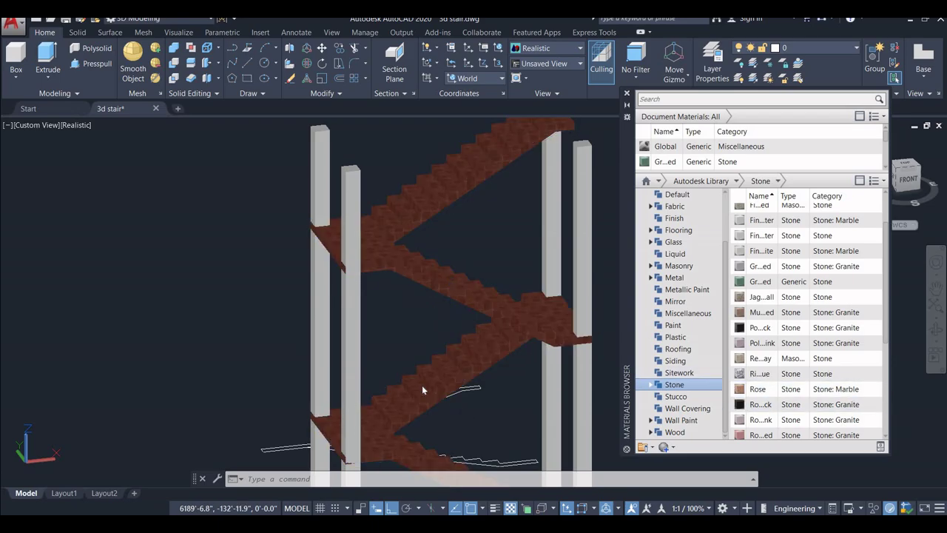
# Paint the right, inner left and remaining columns Pink, then close the Materials Browser
pyautogui.click(681, 328)
pyautogui.moveTo(756, 272); pyautogui.dragTo(543, 237)
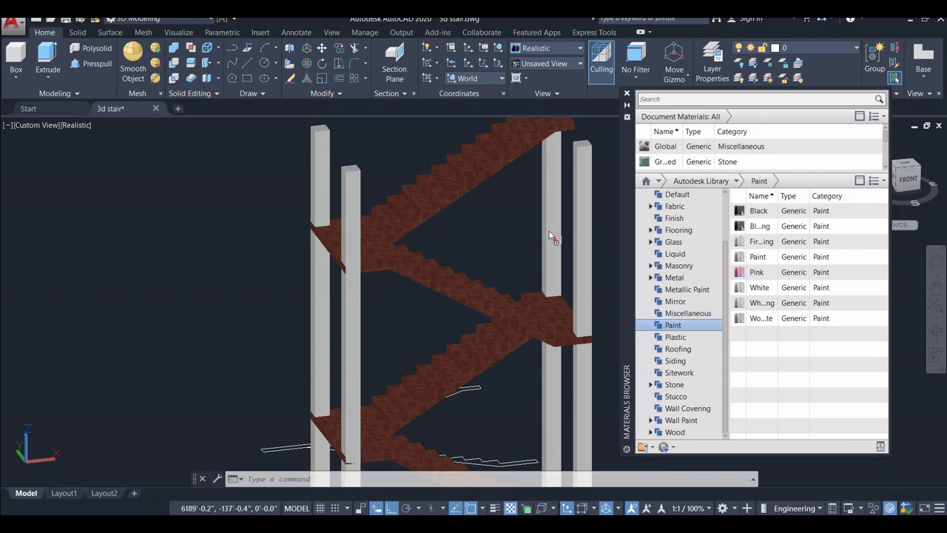
pyautogui.moveTo(550, 231); pyautogui.dragTo(552, 231)
pyautogui.moveTo(770, 272)
pyautogui.mouseDown()
pyautogui.moveTo(598, 268)
pyautogui.moveTo(584, 254)
pyautogui.mouseUp()
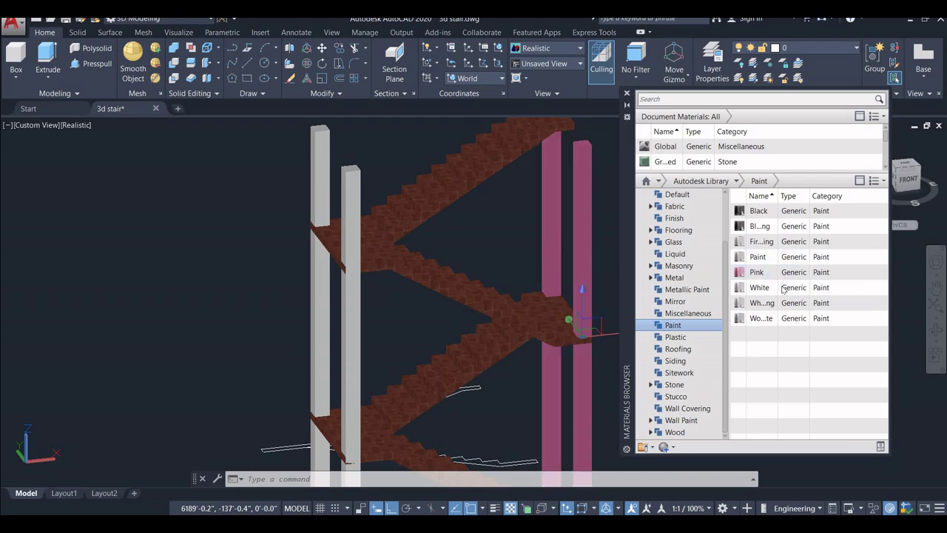
pyautogui.moveTo(456, 307); pyautogui.dragTo(358, 331)
pyautogui.moveTo(757, 272); pyautogui.dragTo(326, 325)
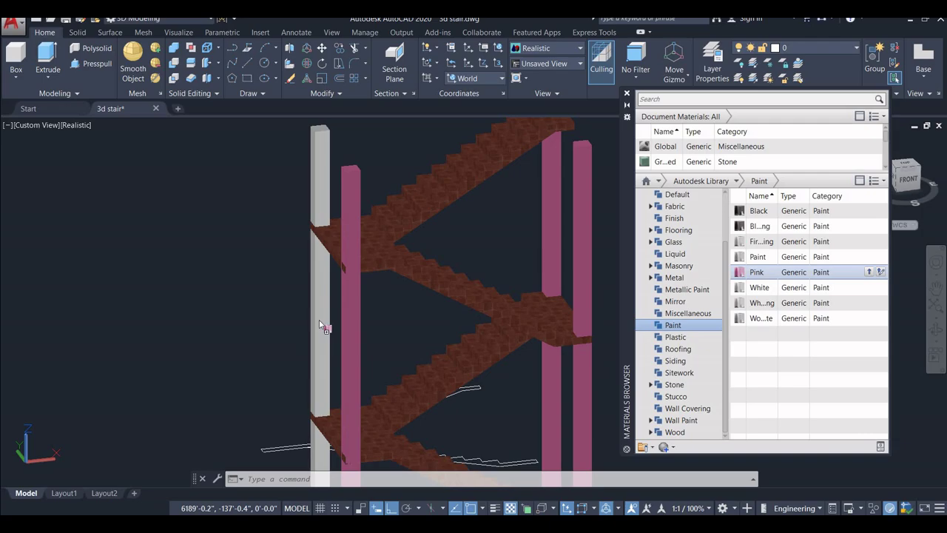
pyautogui.moveTo(319, 324); pyautogui.dragTo(322, 326)
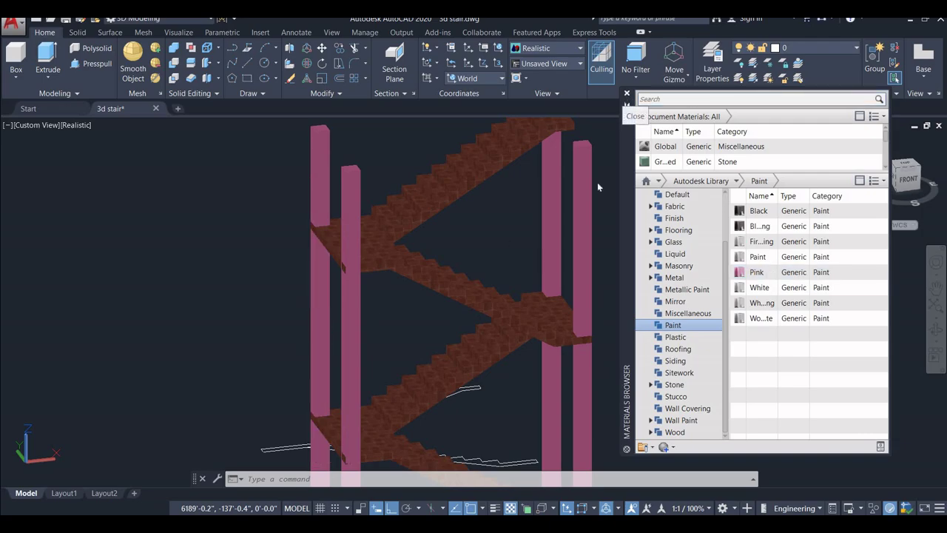
pyautogui.click(626, 93)
pyautogui.scroll(-2, 533, 266)
pyautogui.scroll(-1, 429, 338)
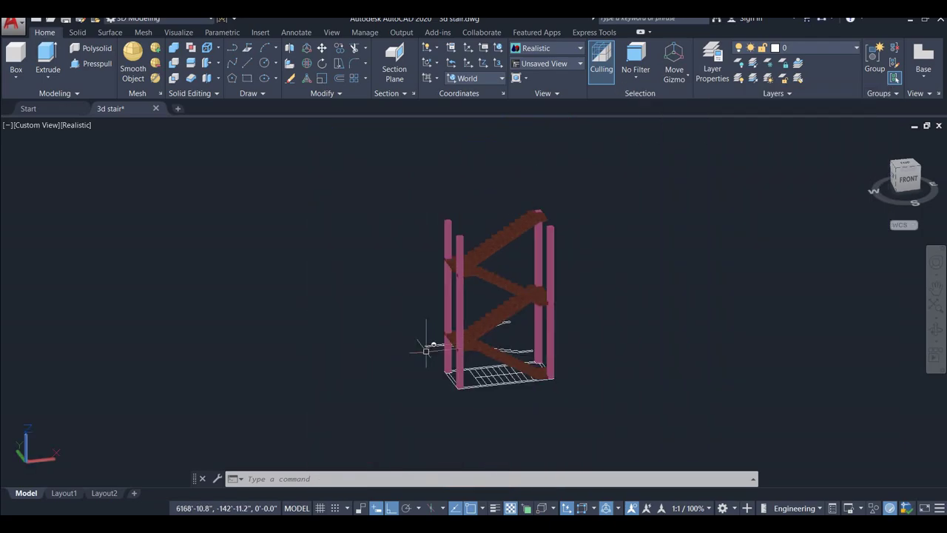
pyautogui.scroll(1, 429, 341)
pyautogui.scroll(1, 429, 340)
pyautogui.moveTo(623, 316)
pyautogui.keyDown('shift'); pyautogui.mouseDown(button='middle')
pyautogui.moveTo(480, 341)
pyautogui.moveTo(514, 344)
pyautogui.moveTo(506, 323)
pyautogui.moveTo(526, 317)
pyautogui.moveTo(567, 331)
pyautogui.moveTo(717, 337)
pyautogui.moveTo(524, 347)
pyautogui.mouseUp(button='middle'); pyautogui.keyUp('shift')
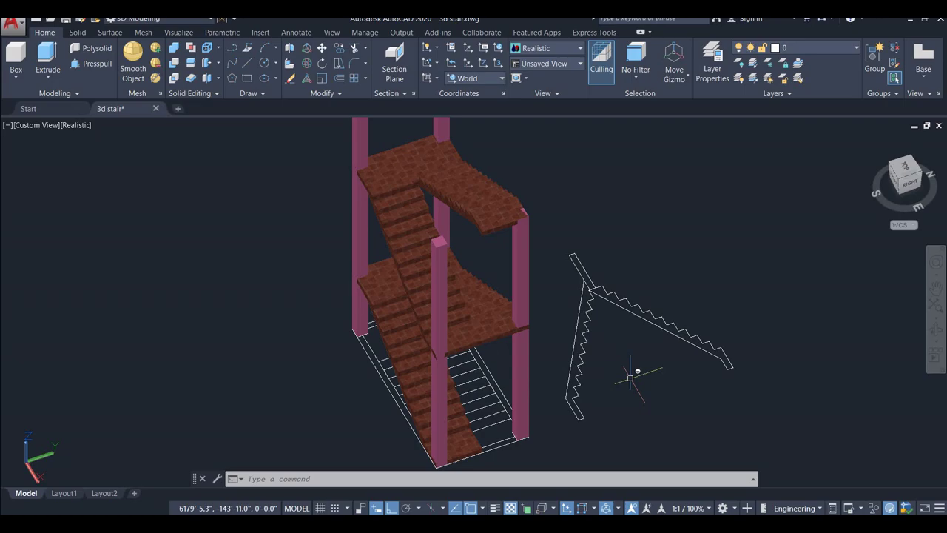
pyautogui.scroll(-2, 630, 378)
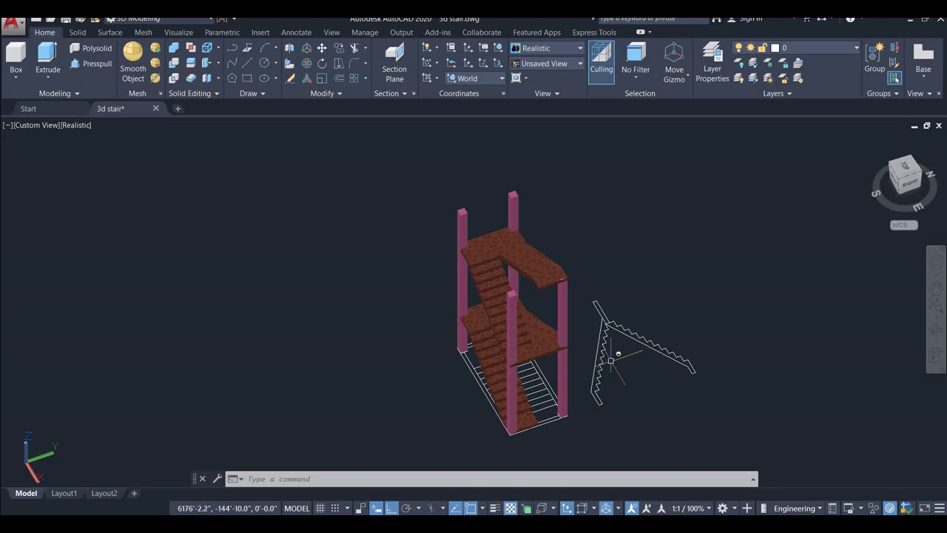
pyautogui.scroll(2, 589, 362)
pyautogui.keyDown('shift'); pyautogui.moveTo(589, 361); pyautogui.dragTo(449, 347, button='middle'); pyautogui.keyUp('shift')
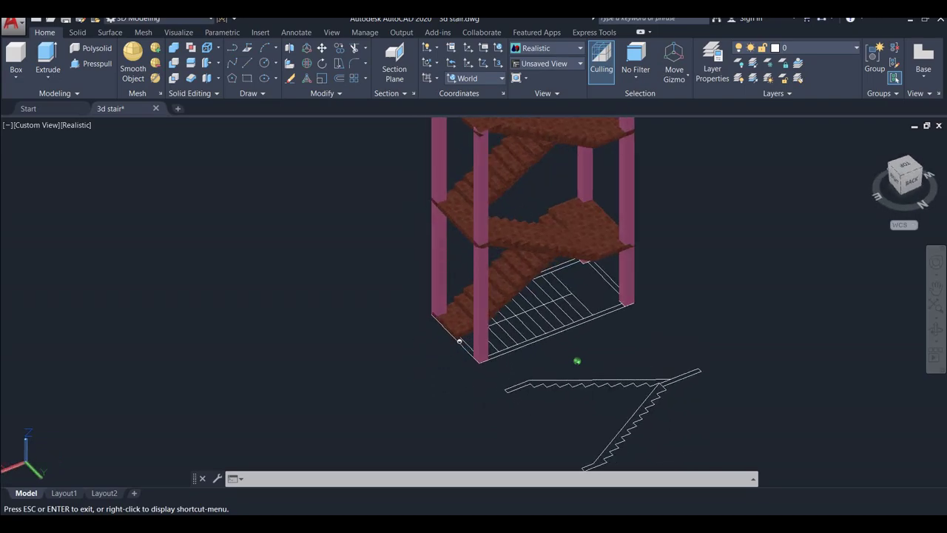